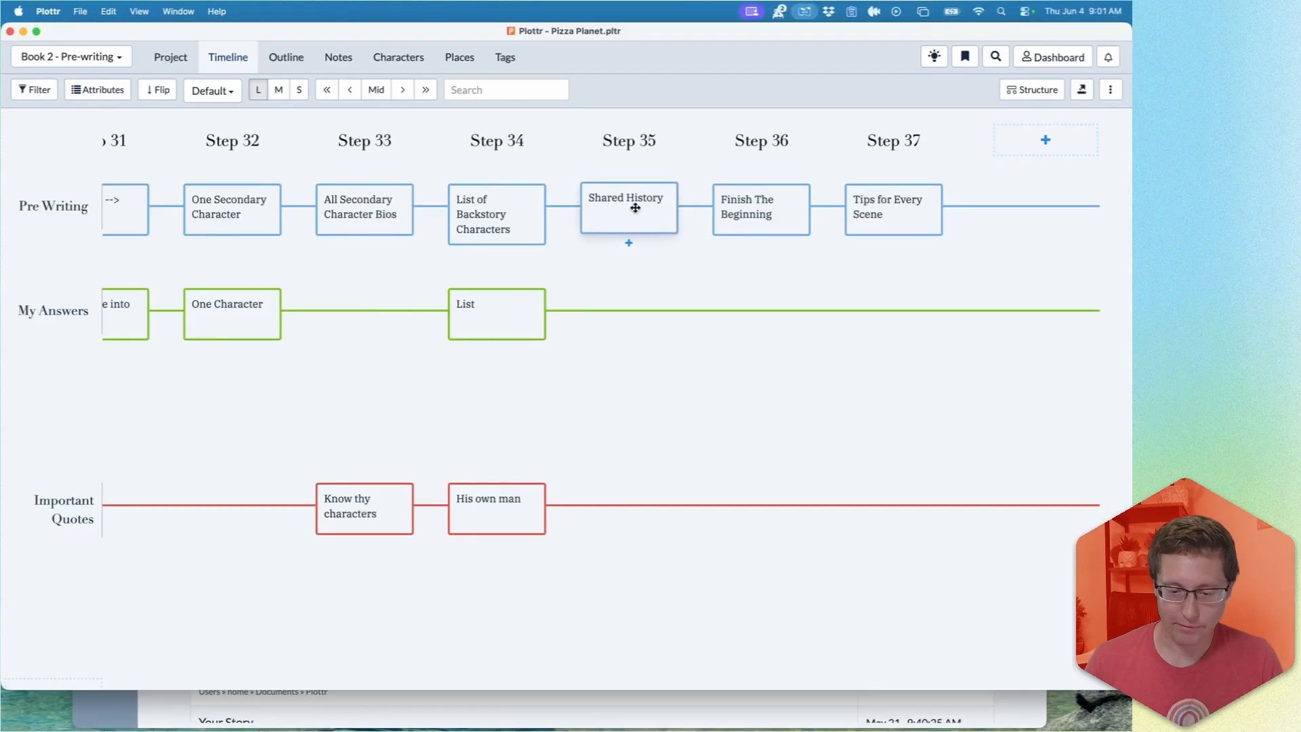
Step: Correct the spacing of the example page reference in the Step 35 Shared History card to "(p. 242)" and close the card
click(628, 215)
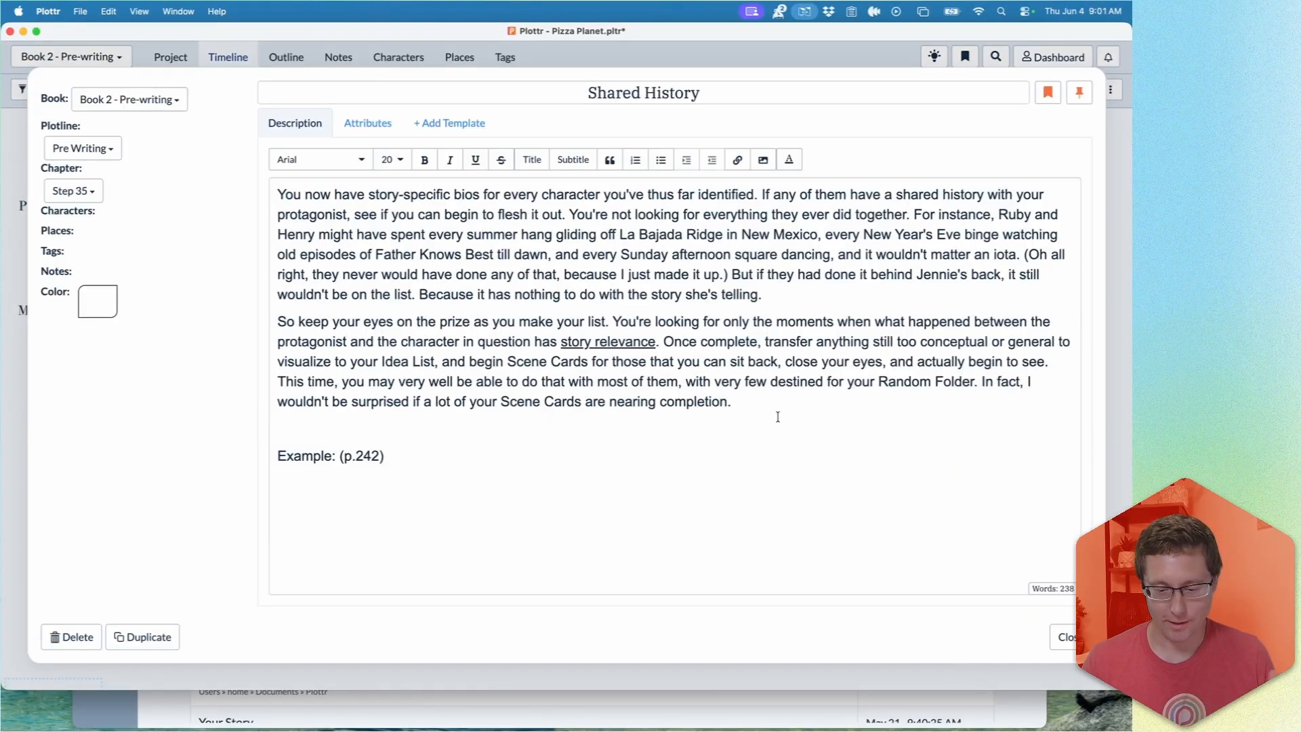
click(746, 402)
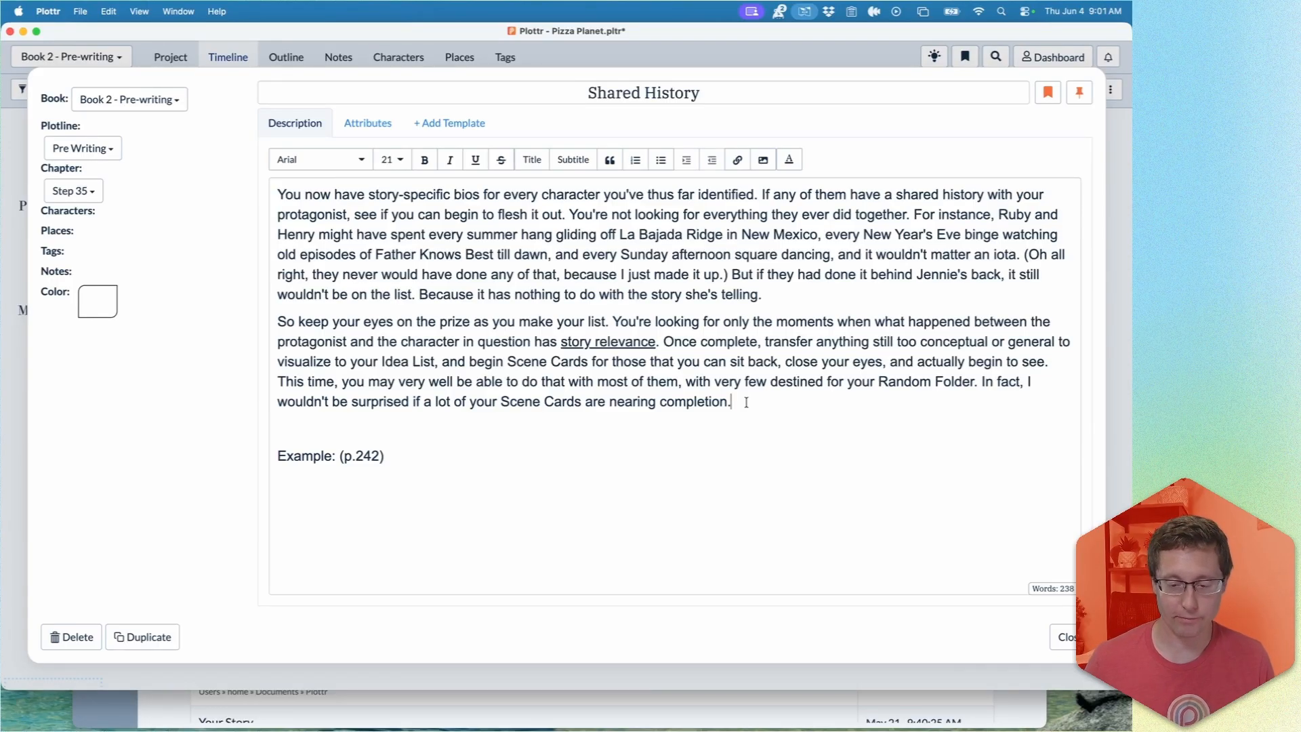
key(super+s)
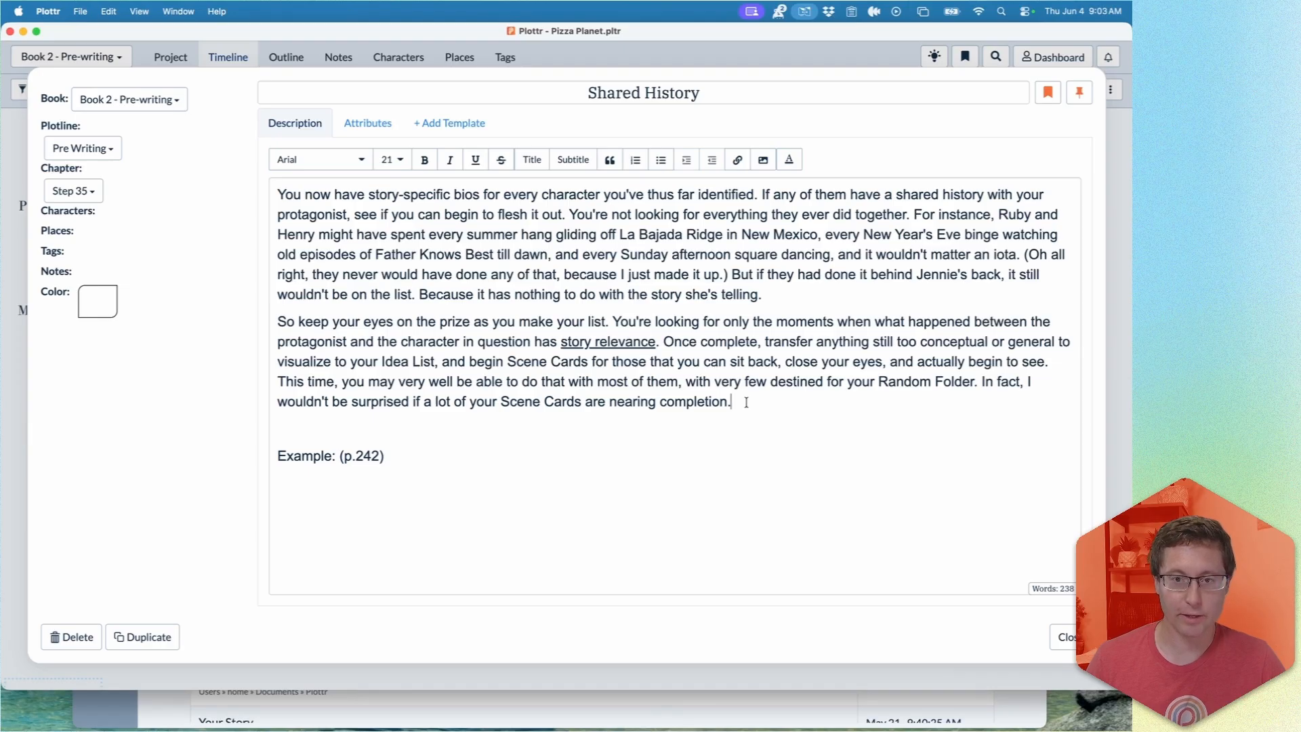
click(427, 453)
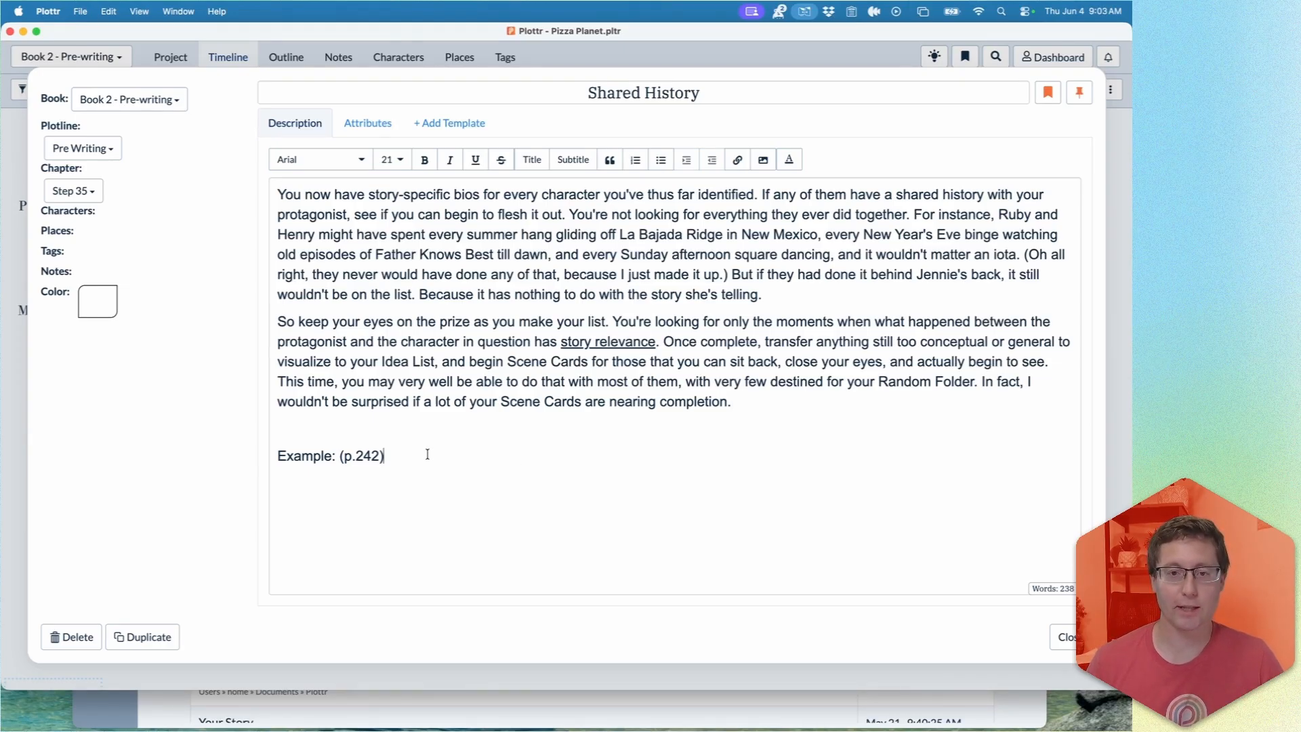
click(356, 455)
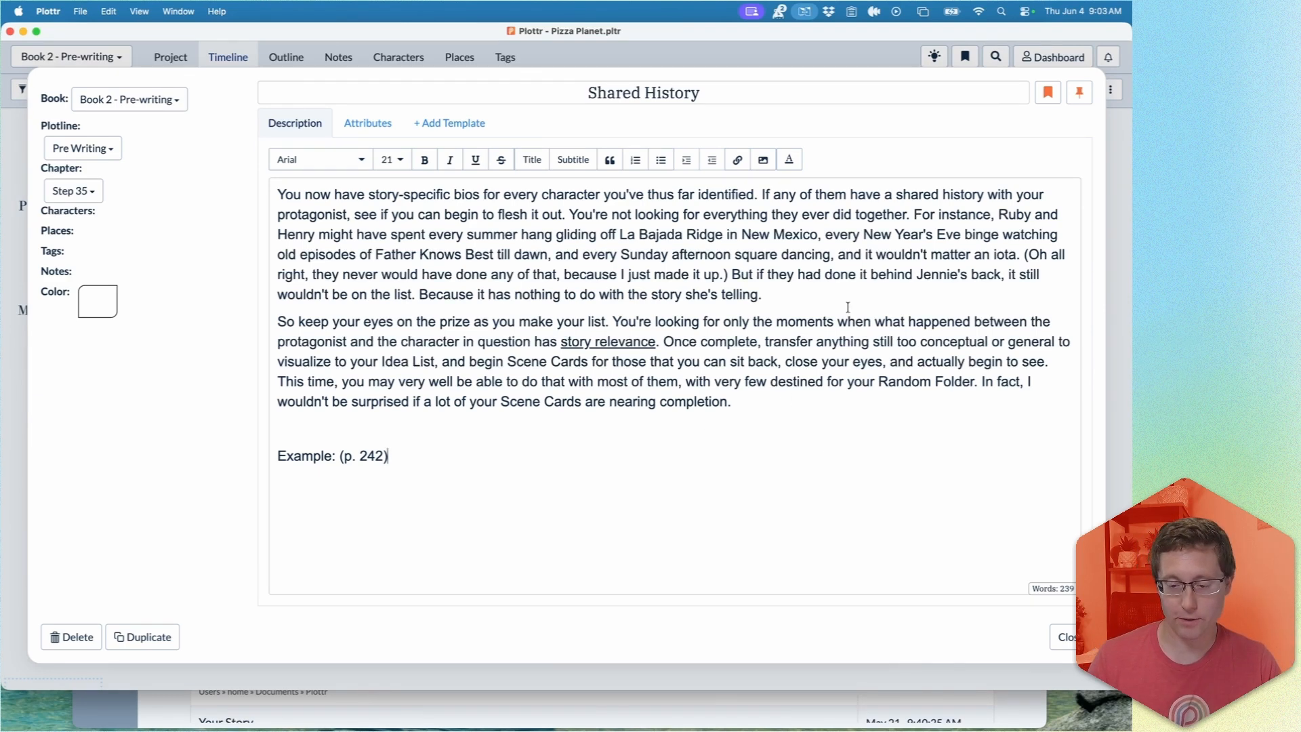
drag(895, 194, 981, 197)
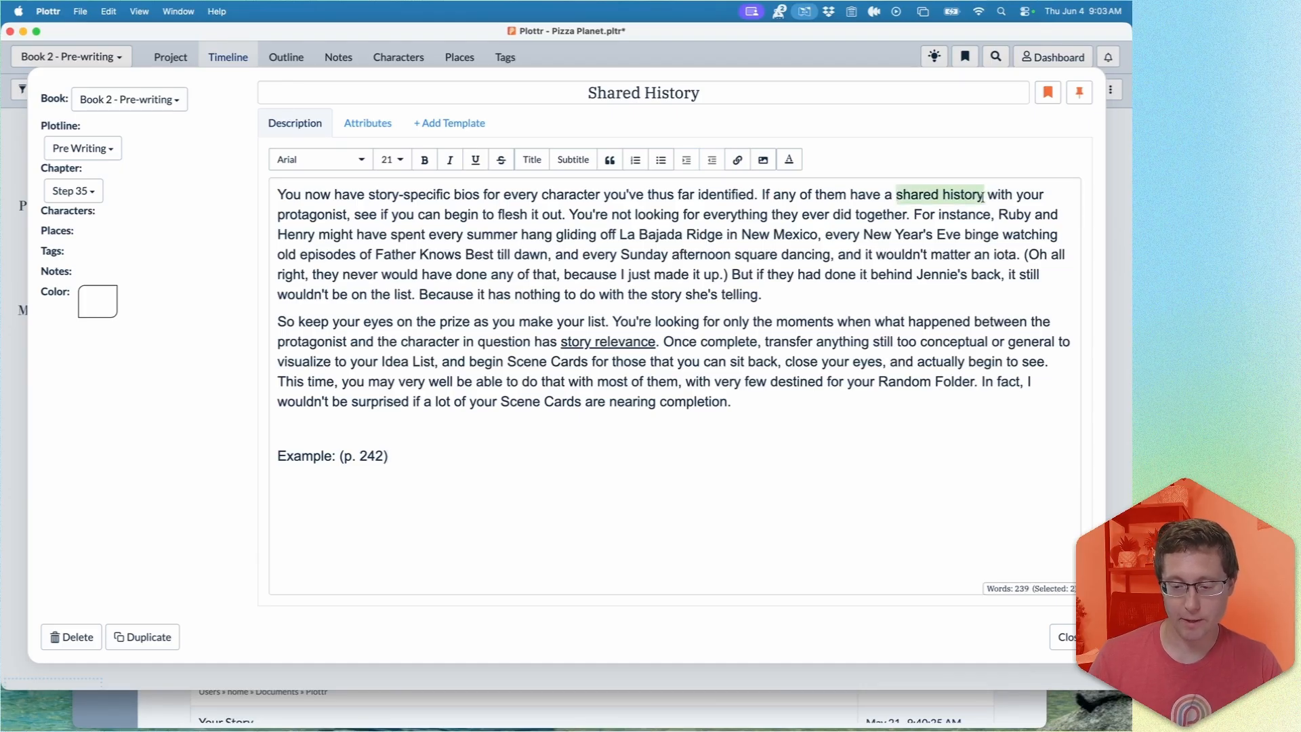
click(724, 234)
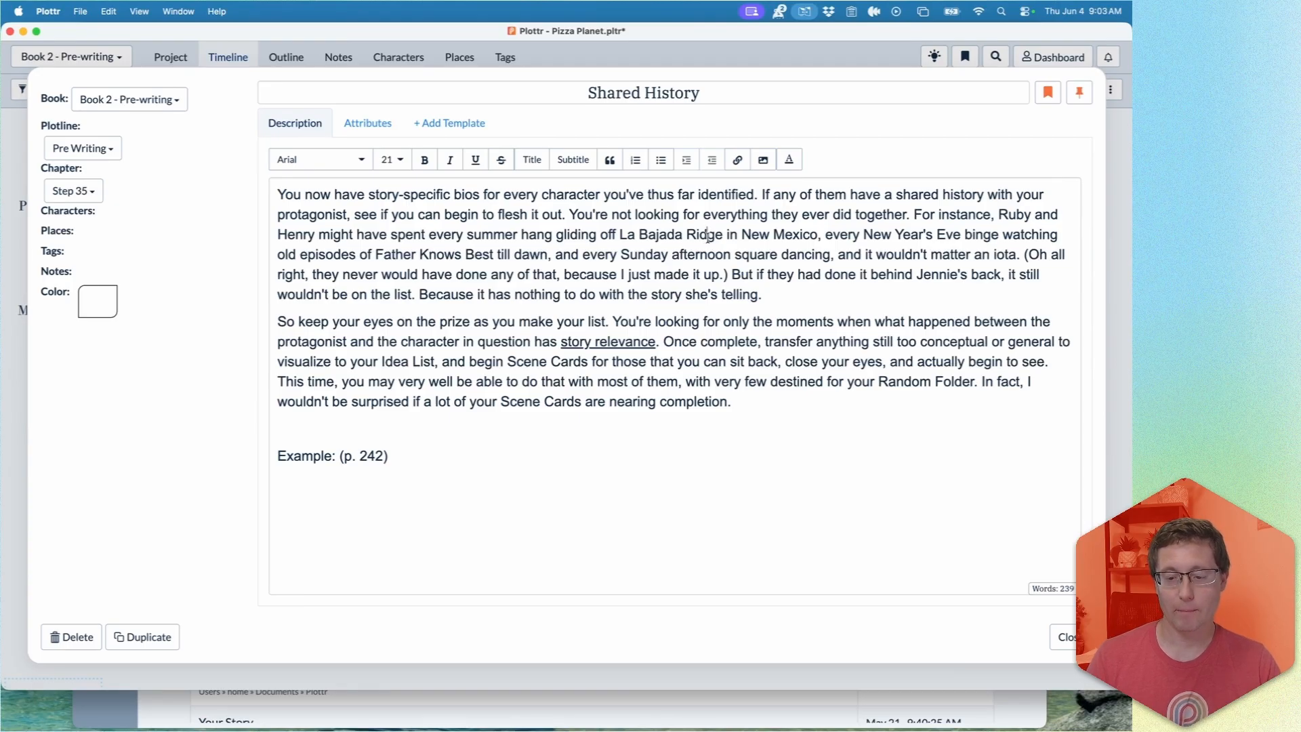
key(Escape)
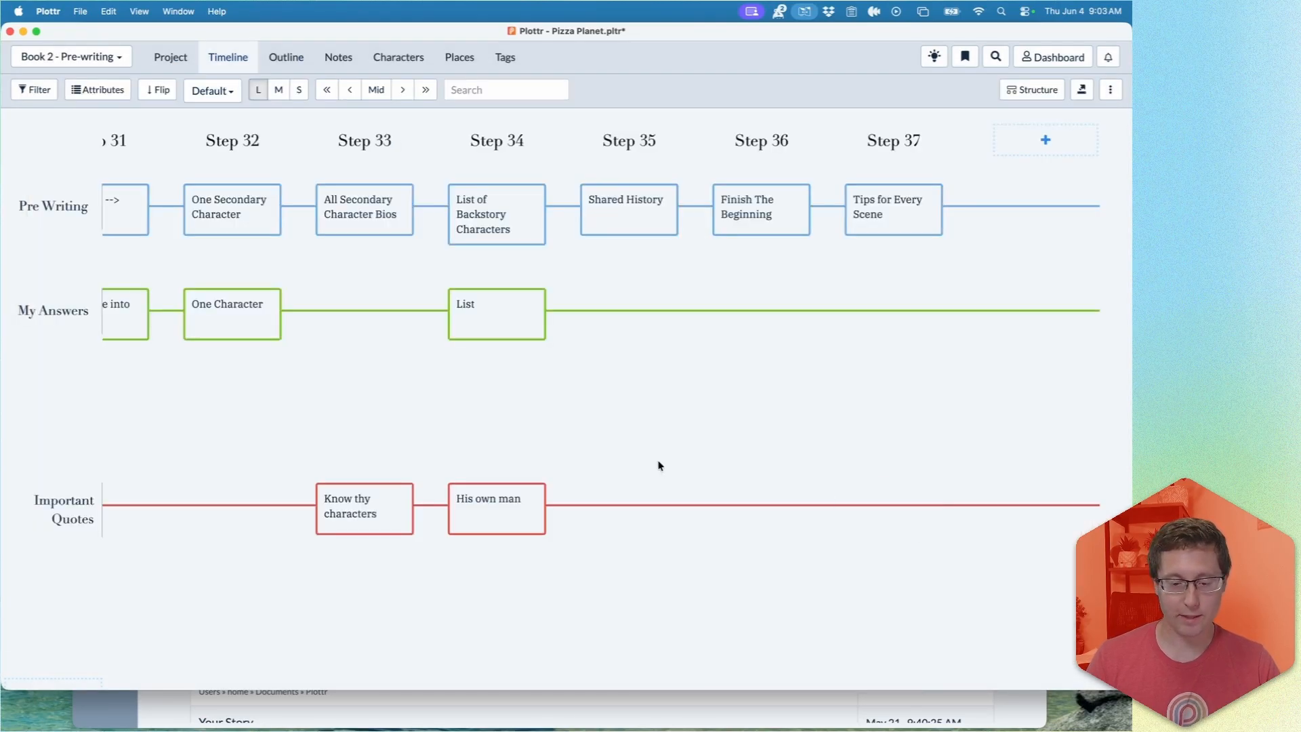
Step: Preview the List of Backstory Characters and All Secondary Character Bios cards, and reread the Shared History card's instructions
mouse_move(488, 205)
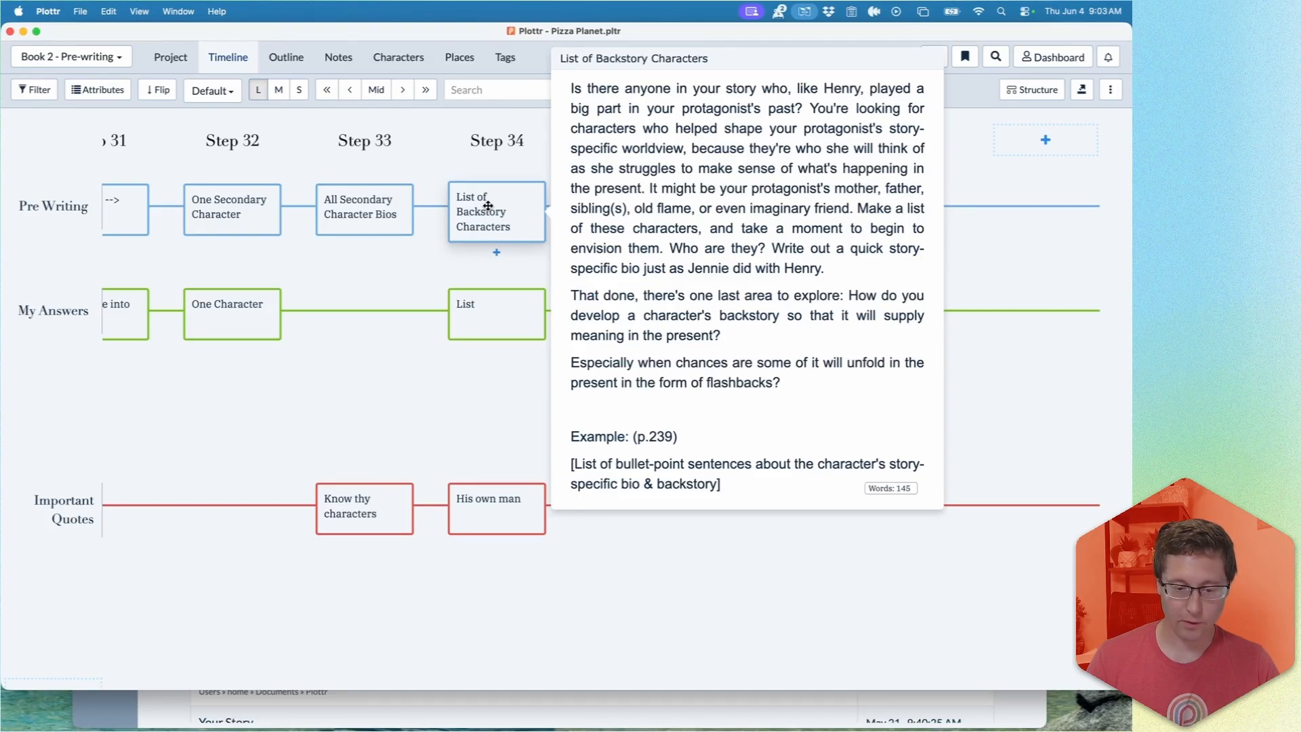
mouse_move(349, 215)
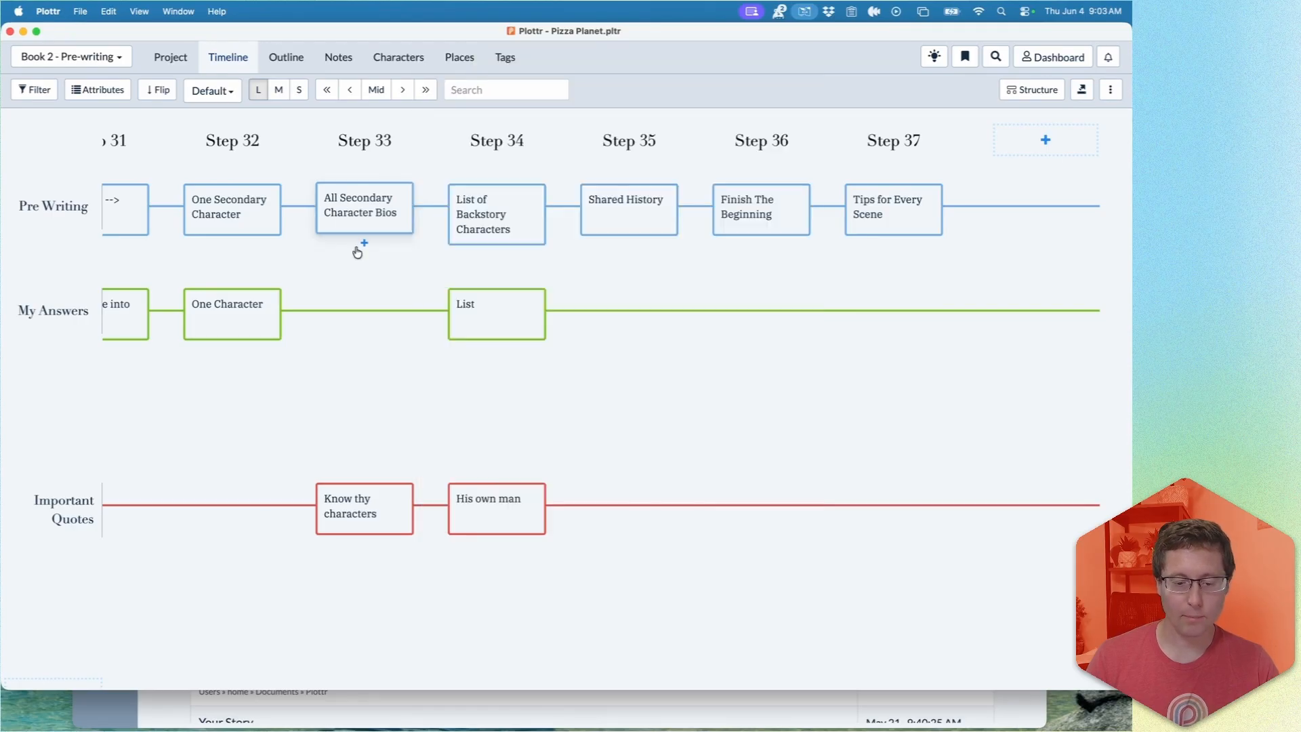
click(628, 210)
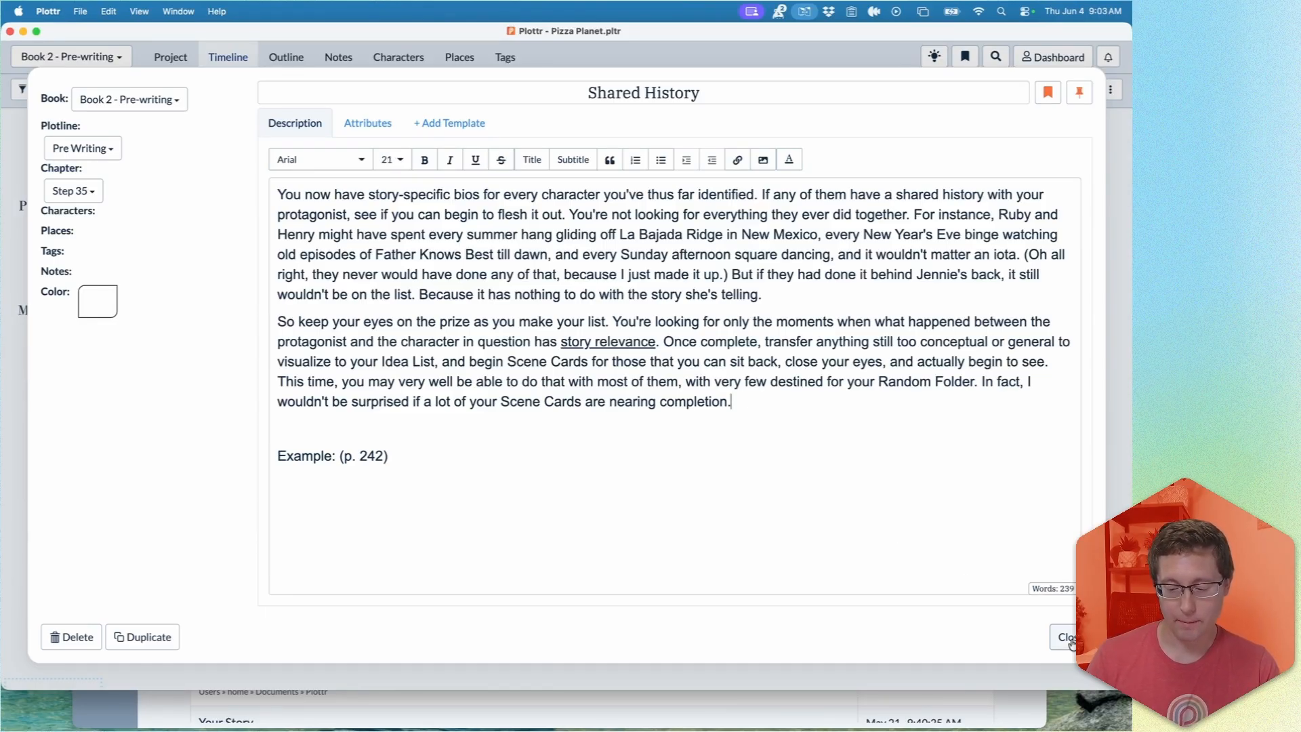
click(749, 401)
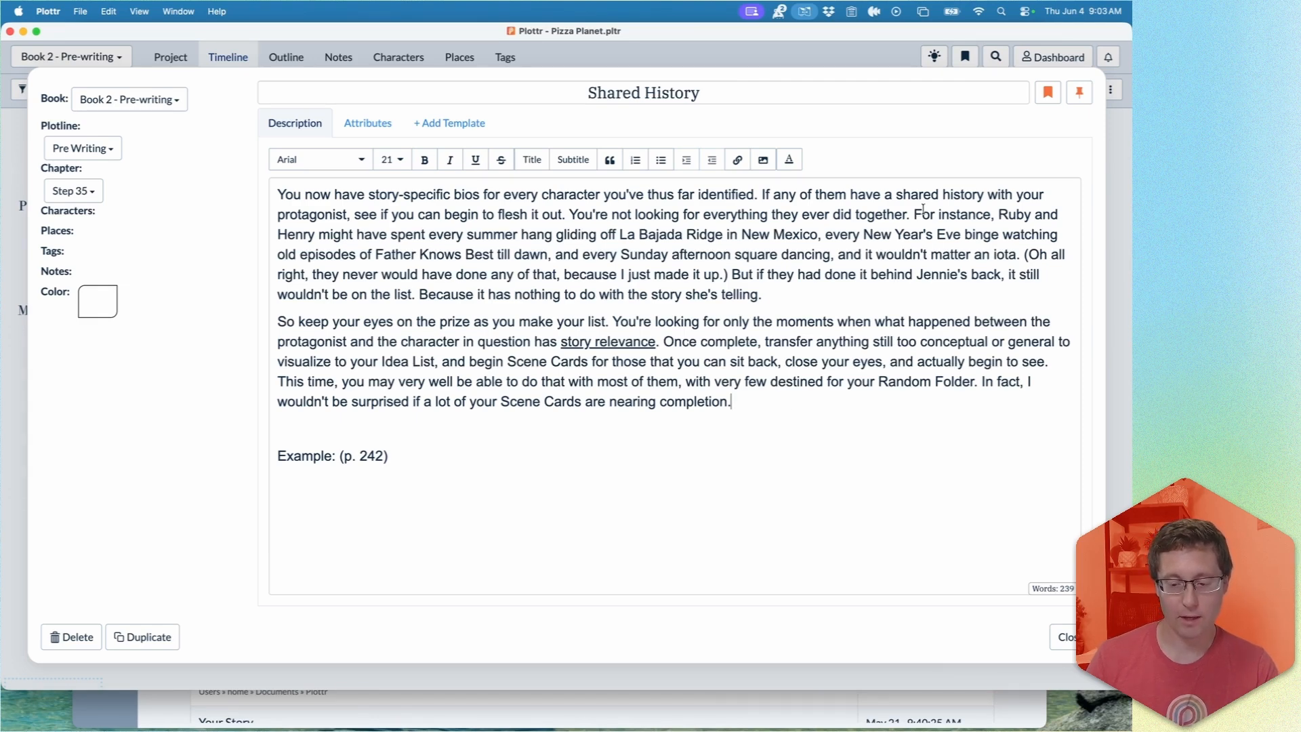
drag(895, 194, 982, 195)
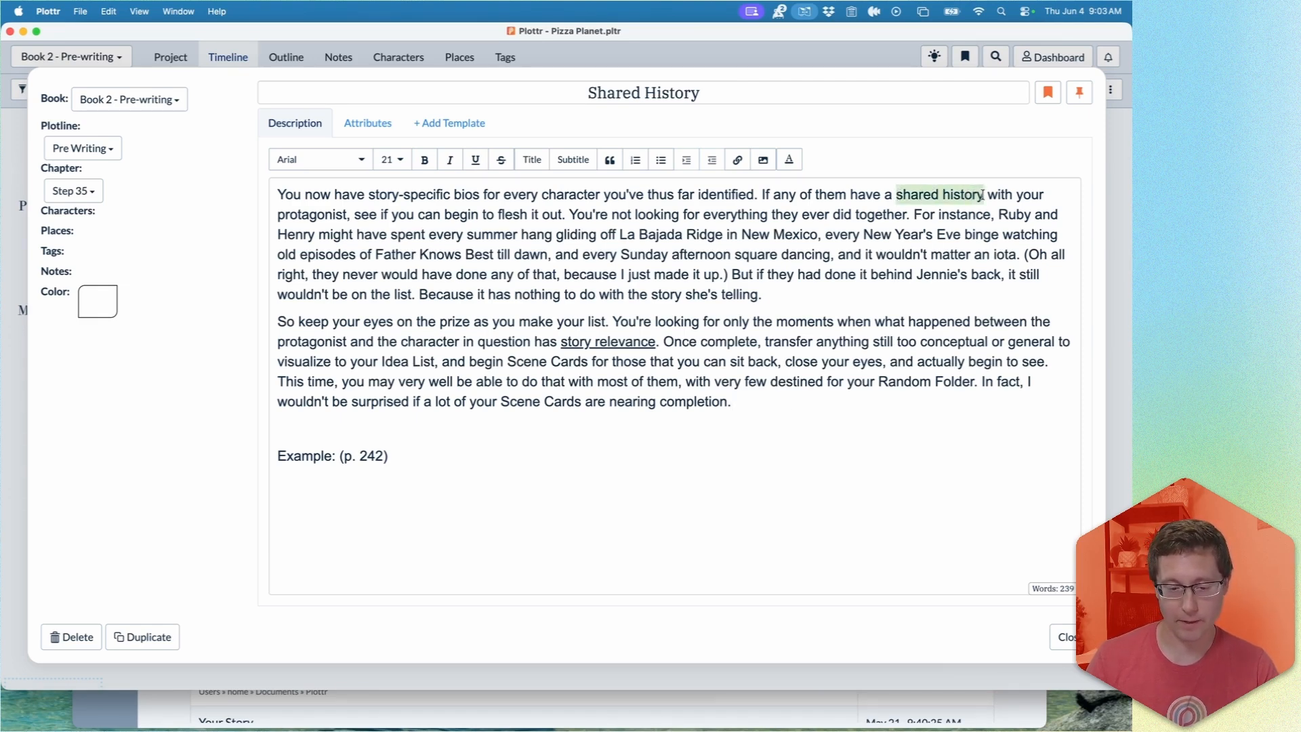
click(772, 295)
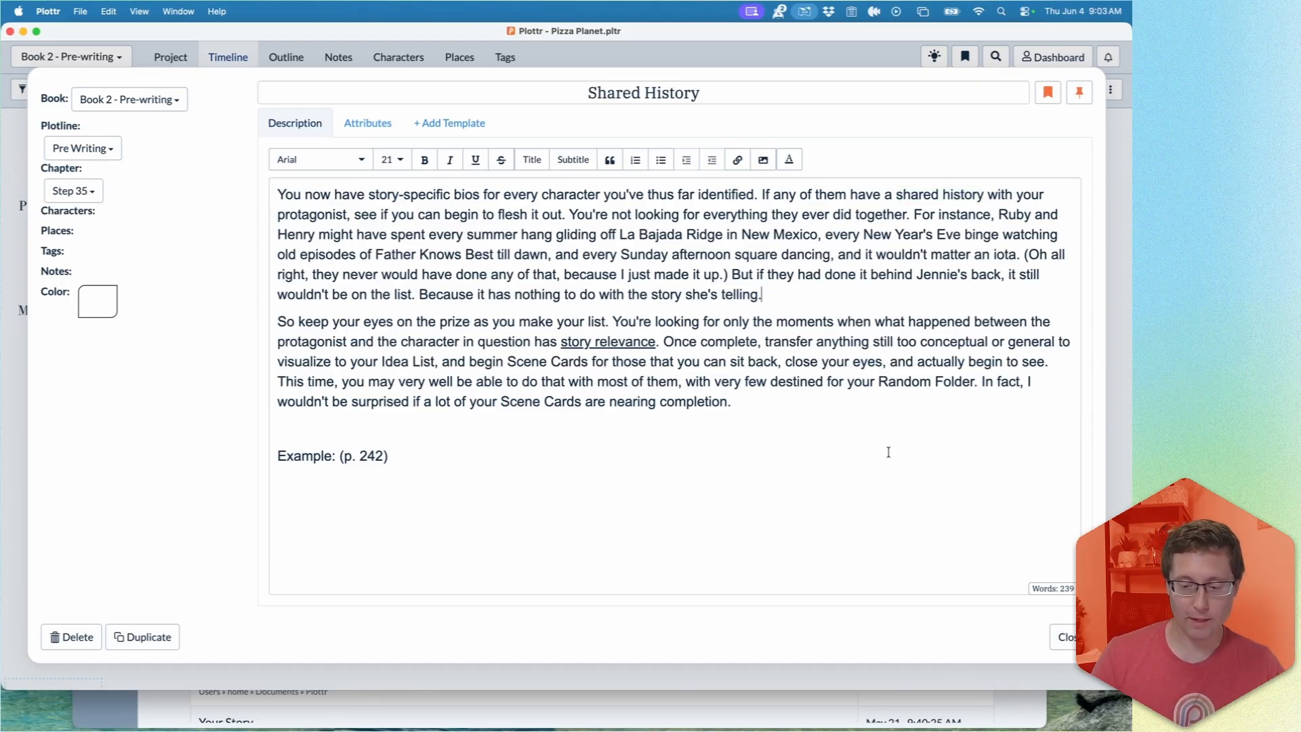
click(1068, 637)
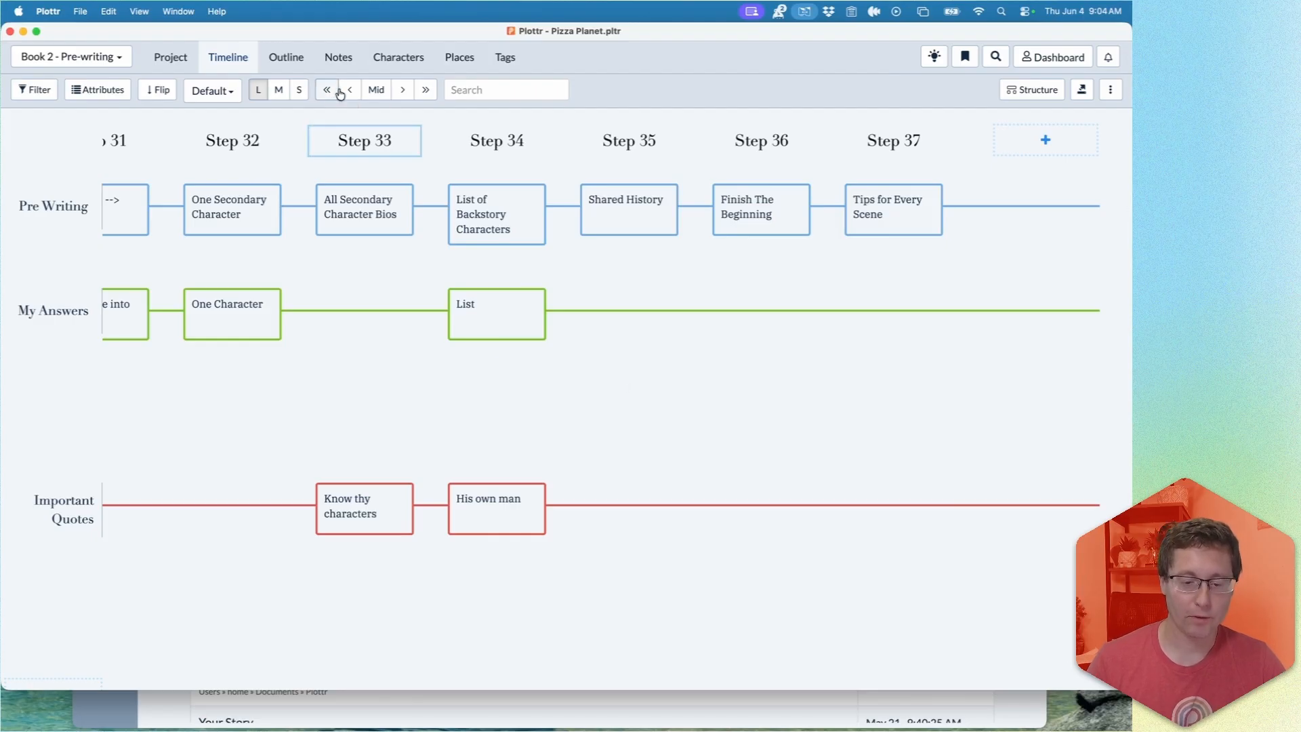
Step: Review Kalani's notes and the character list for the book Pineapples of Destiny
click(395, 60)
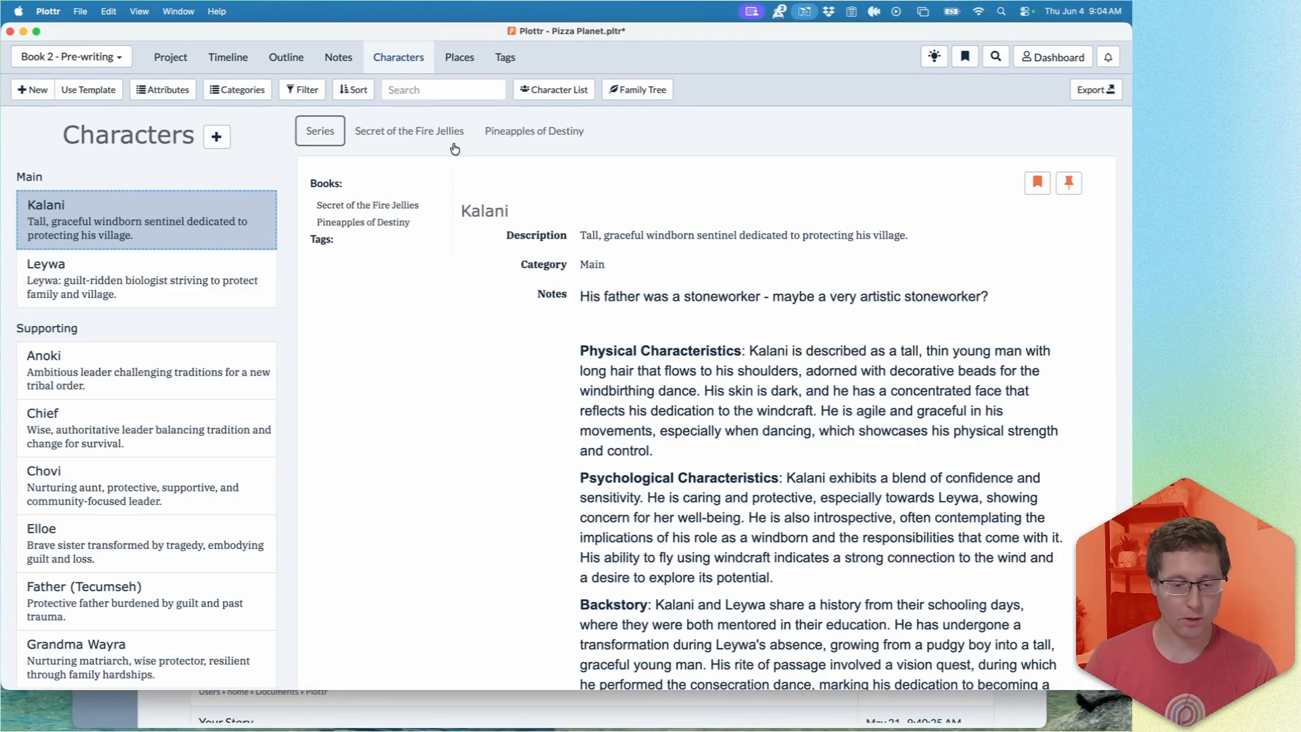
click(512, 138)
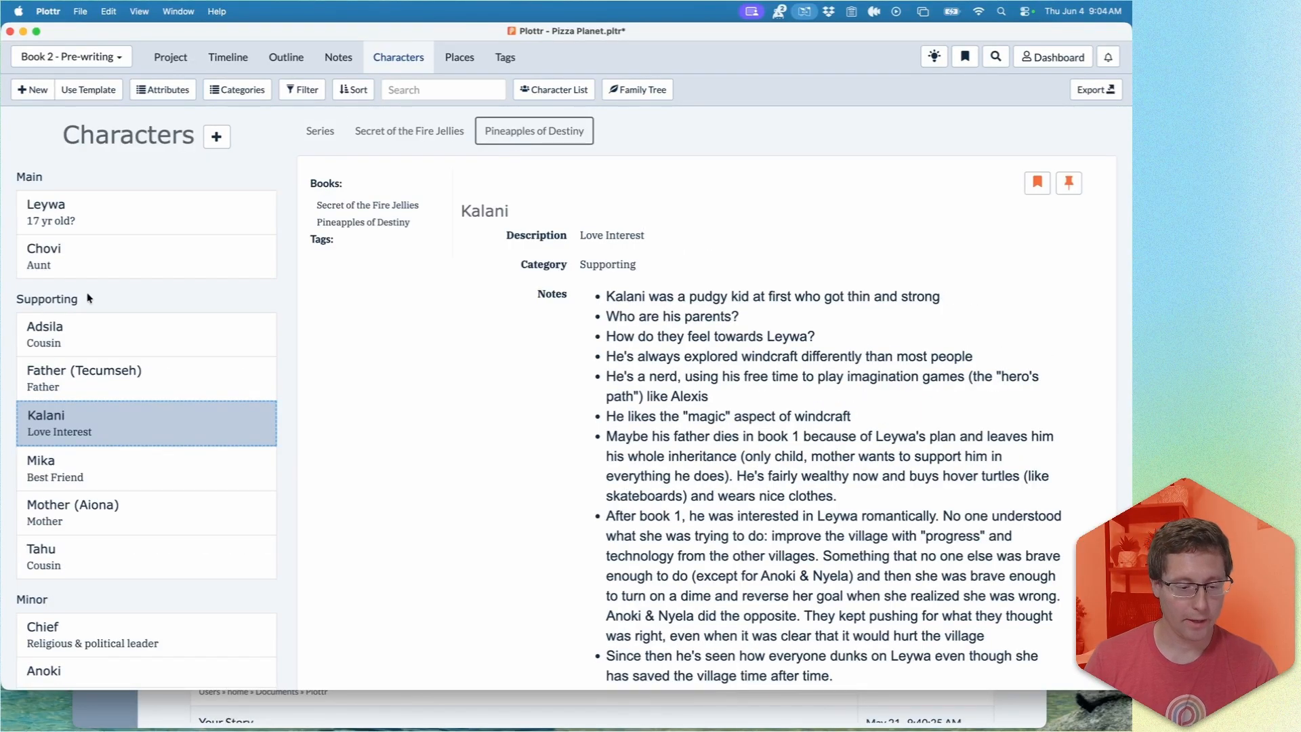
scroll(96, 302, down, 5)
scroll(98, 352, up, 5)
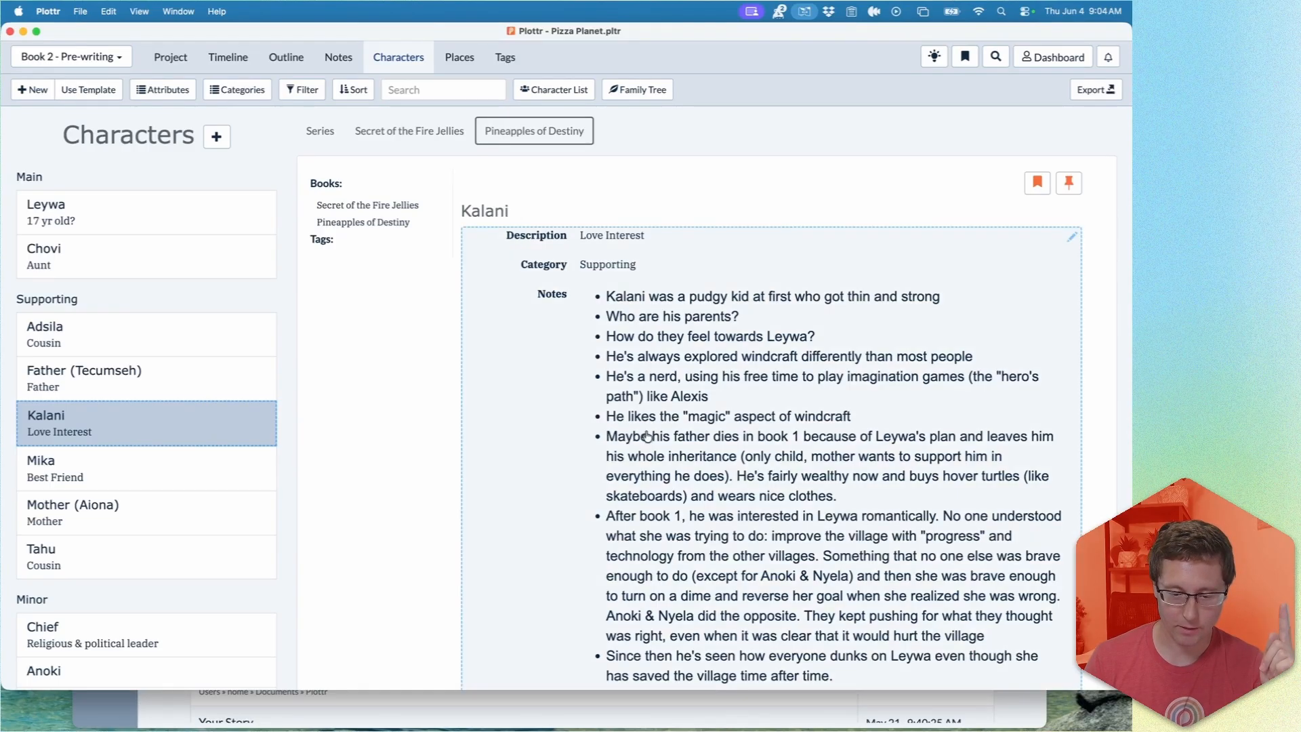
scroll(647, 435, down, 5)
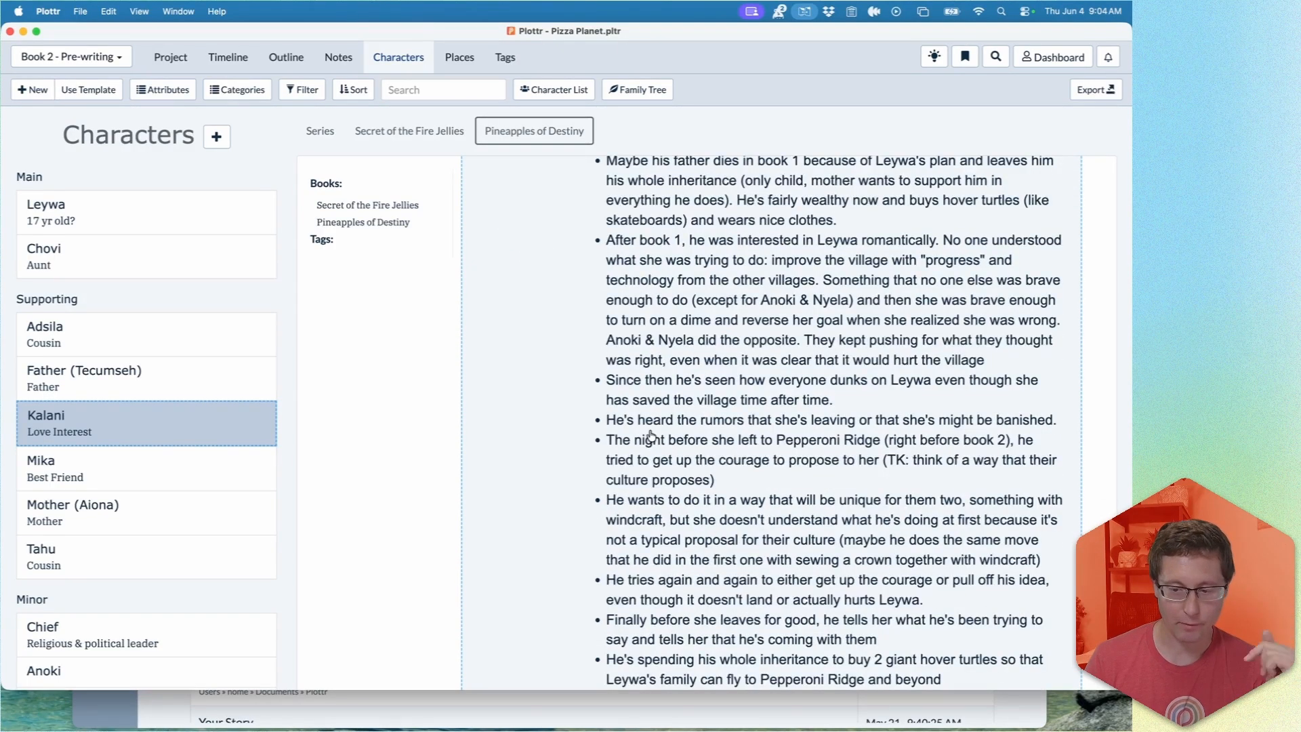
scroll(650, 435, down, 1)
scroll(650, 435, up, 4)
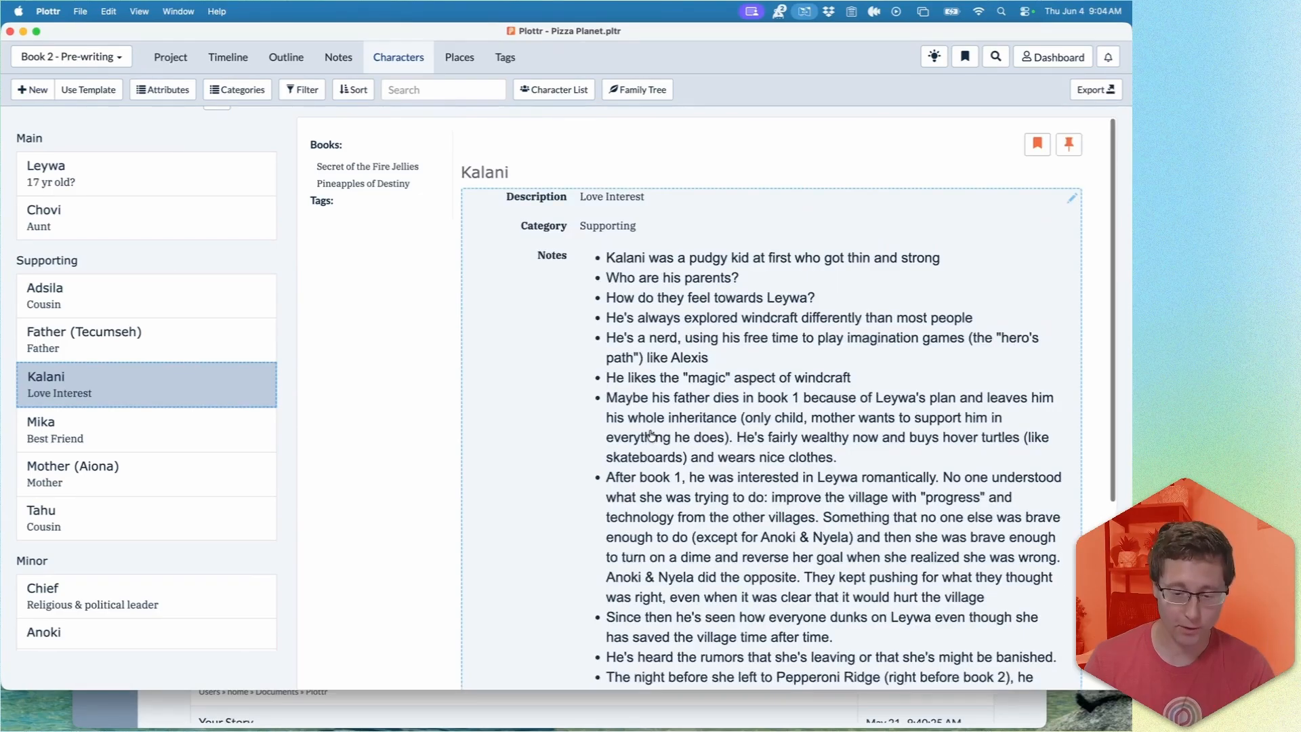
scroll(651, 435, down, 5)
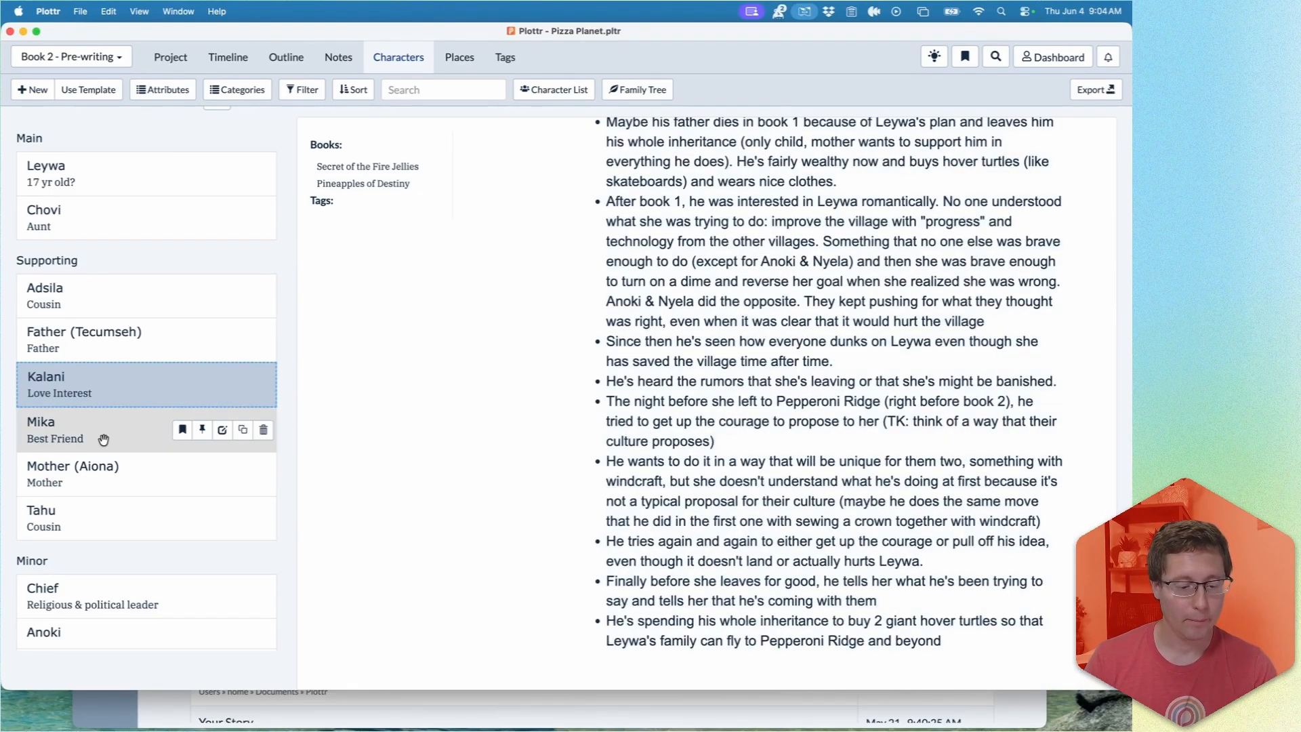
scroll(103, 440, down, 5)
scroll(105, 442, up, 5)
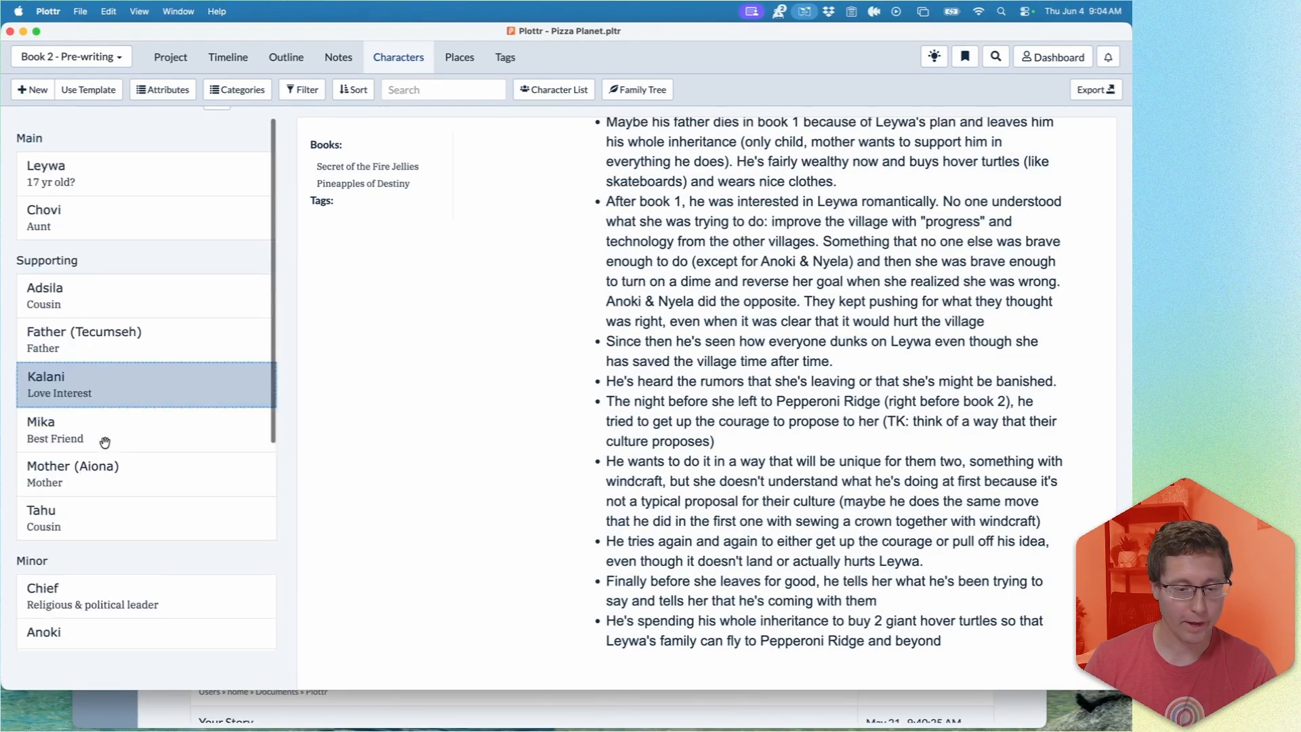
mouse_move(104, 442)
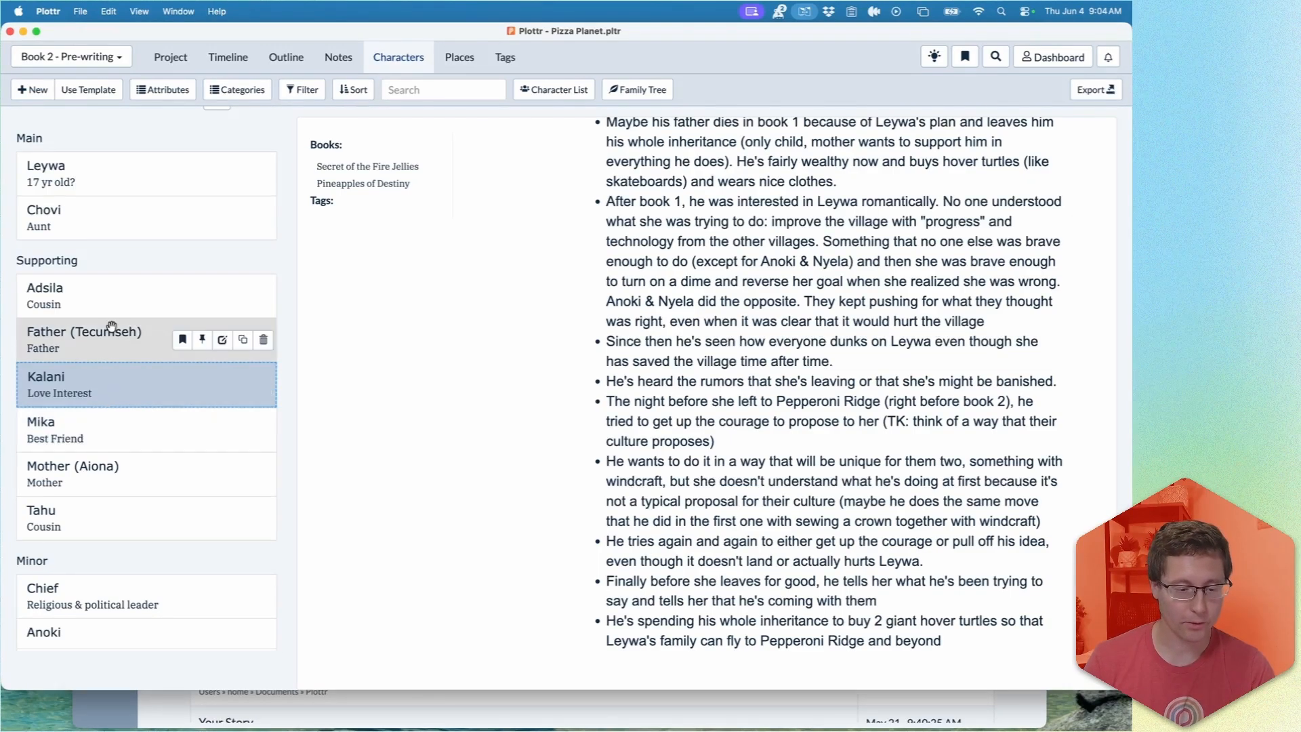
scroll(111, 331, up, 2)
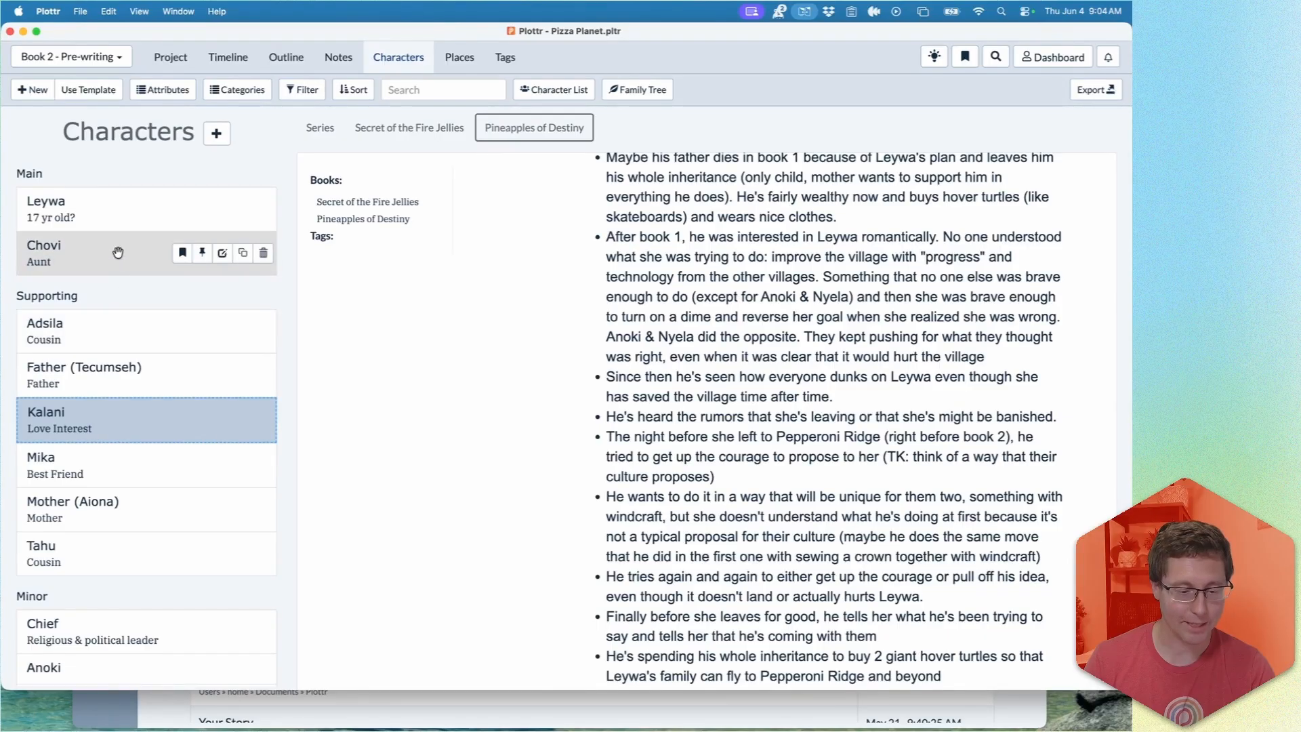
scroll(600, 344, up, 3)
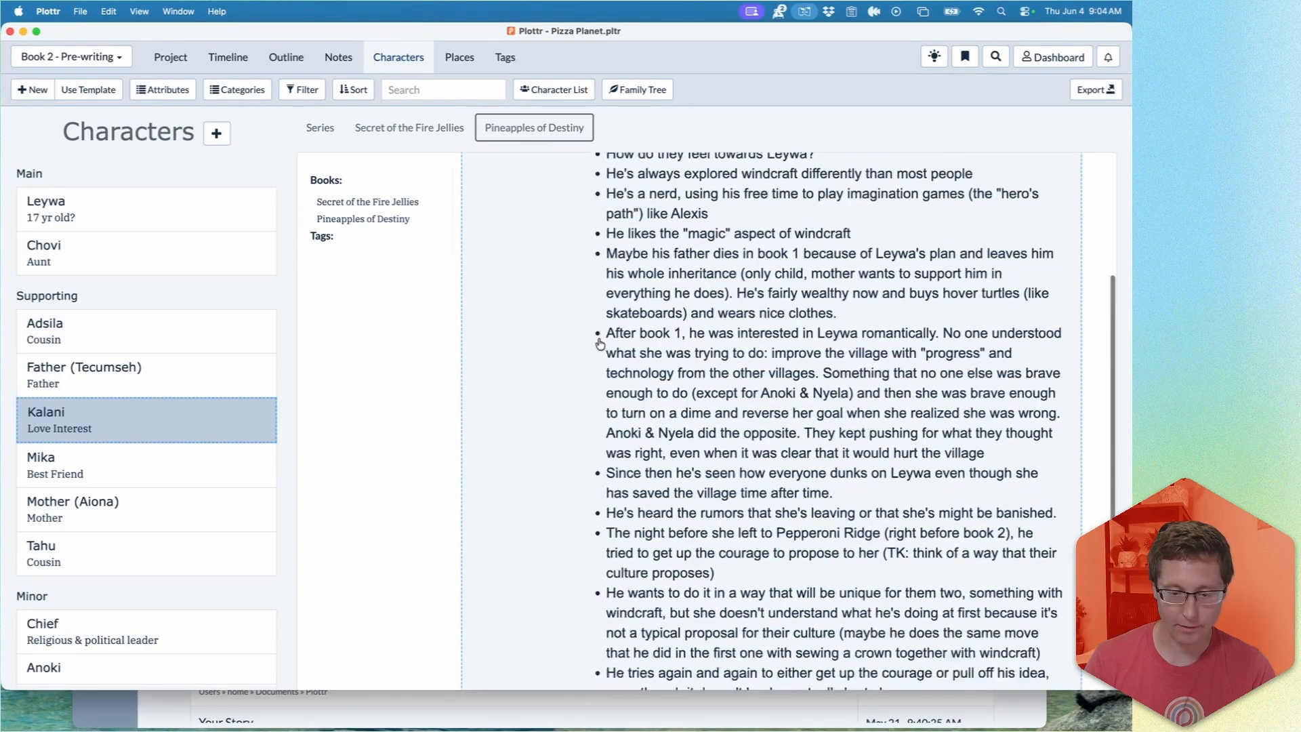
scroll(600, 343, up, 2)
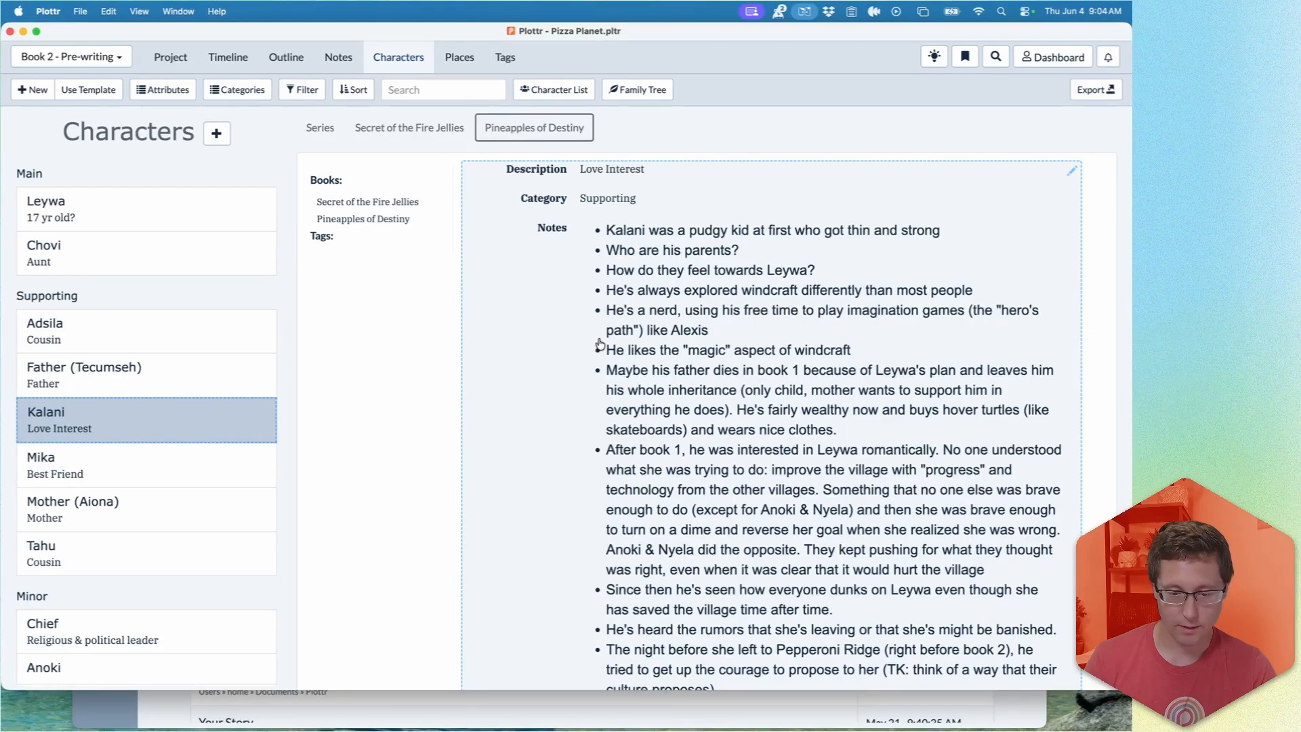
scroll(571, 309, up, 1)
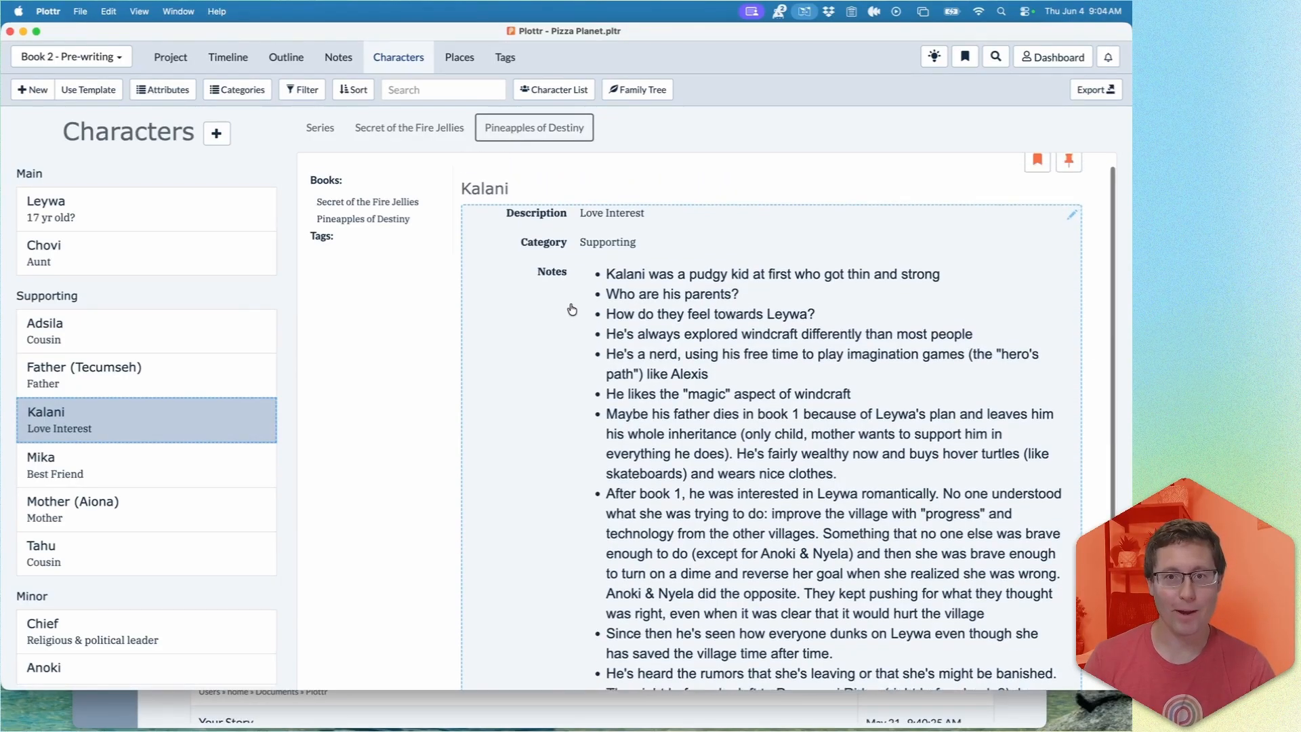
scroll(571, 309, up, 1)
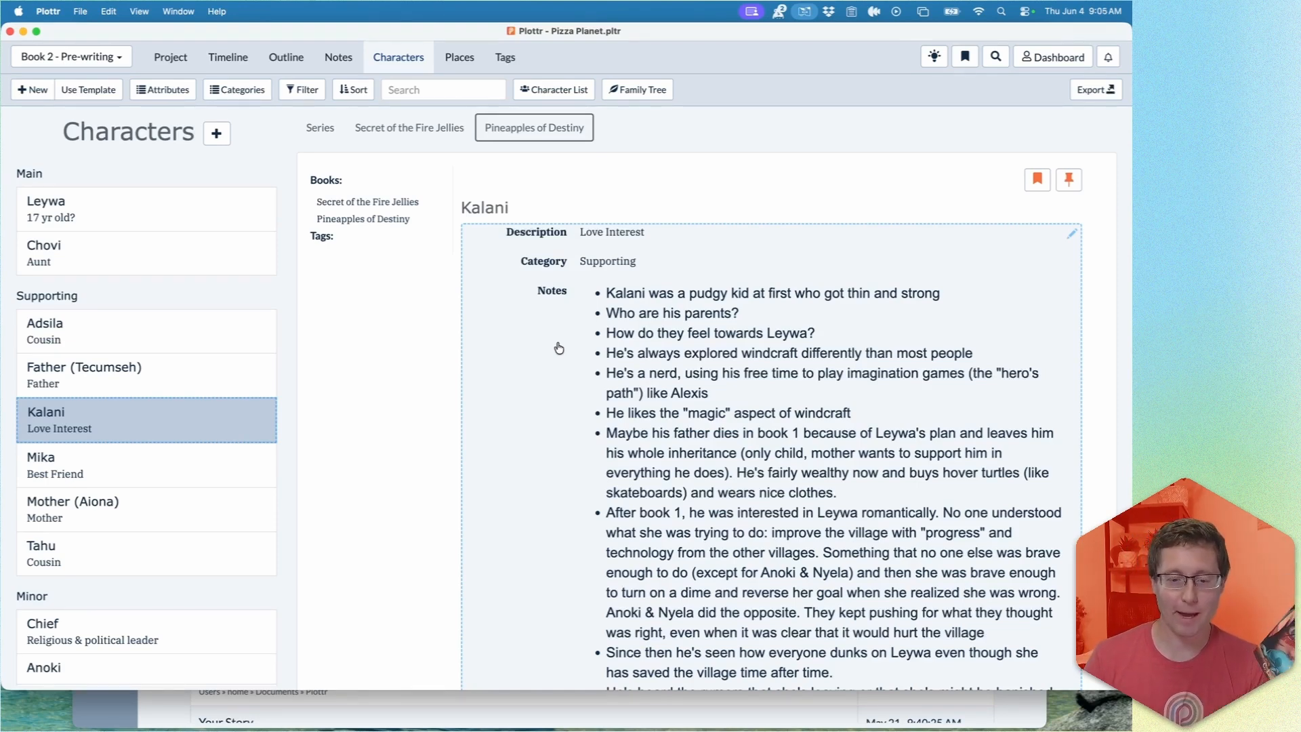
Step: Open the "Things to find in book 1" note in the Book 2 category and read its questions
click(338, 58)
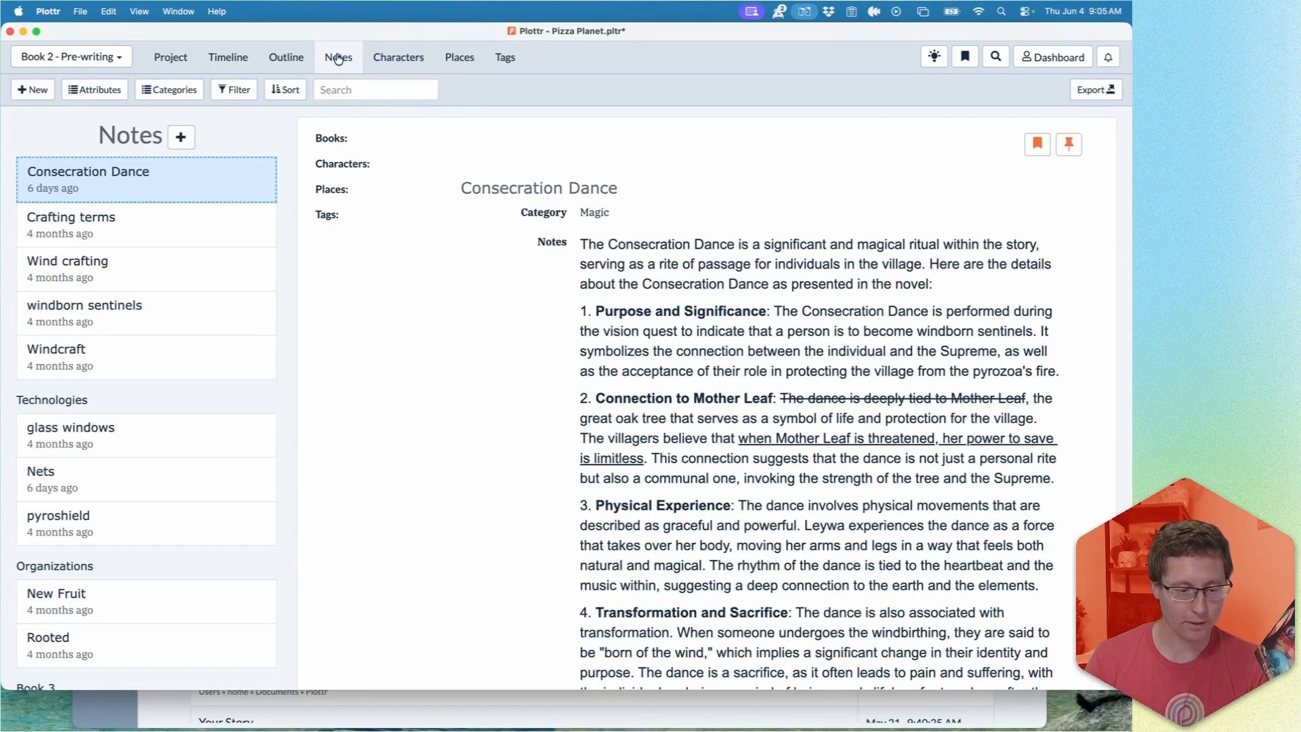
scroll(162, 353, up, 5)
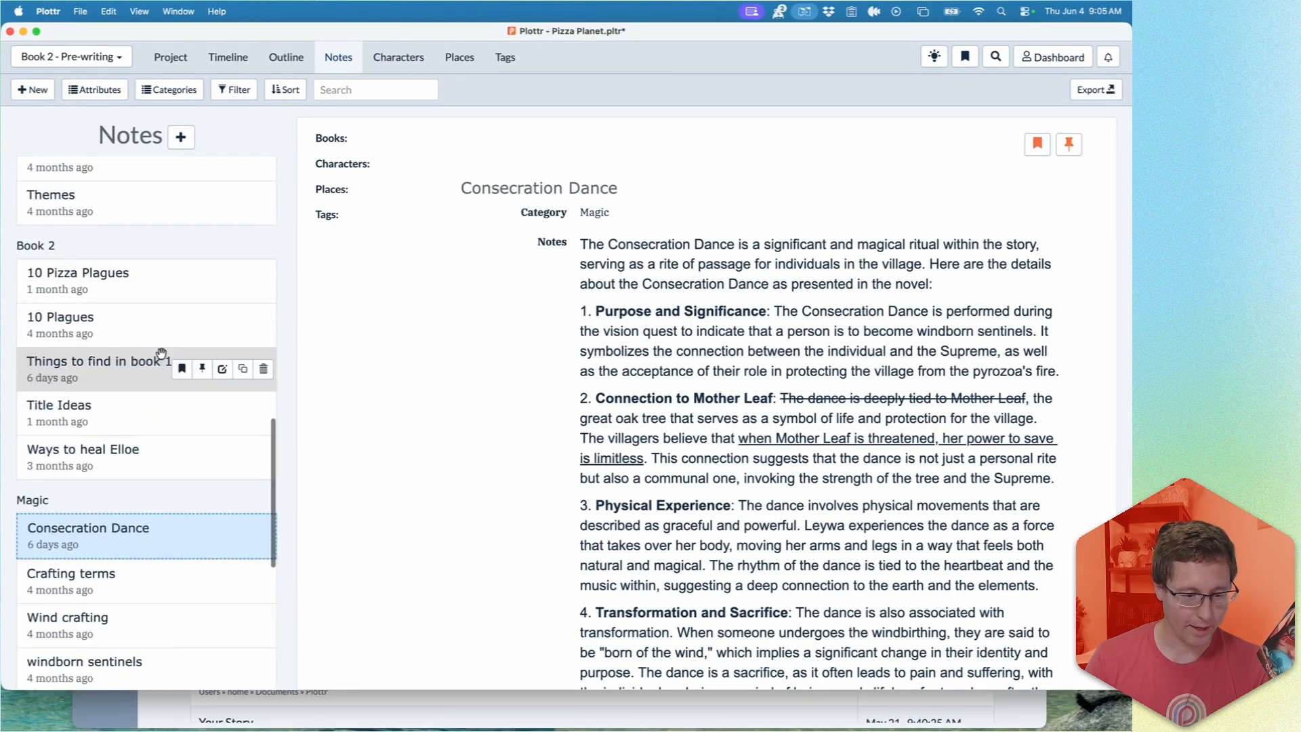
click(135, 364)
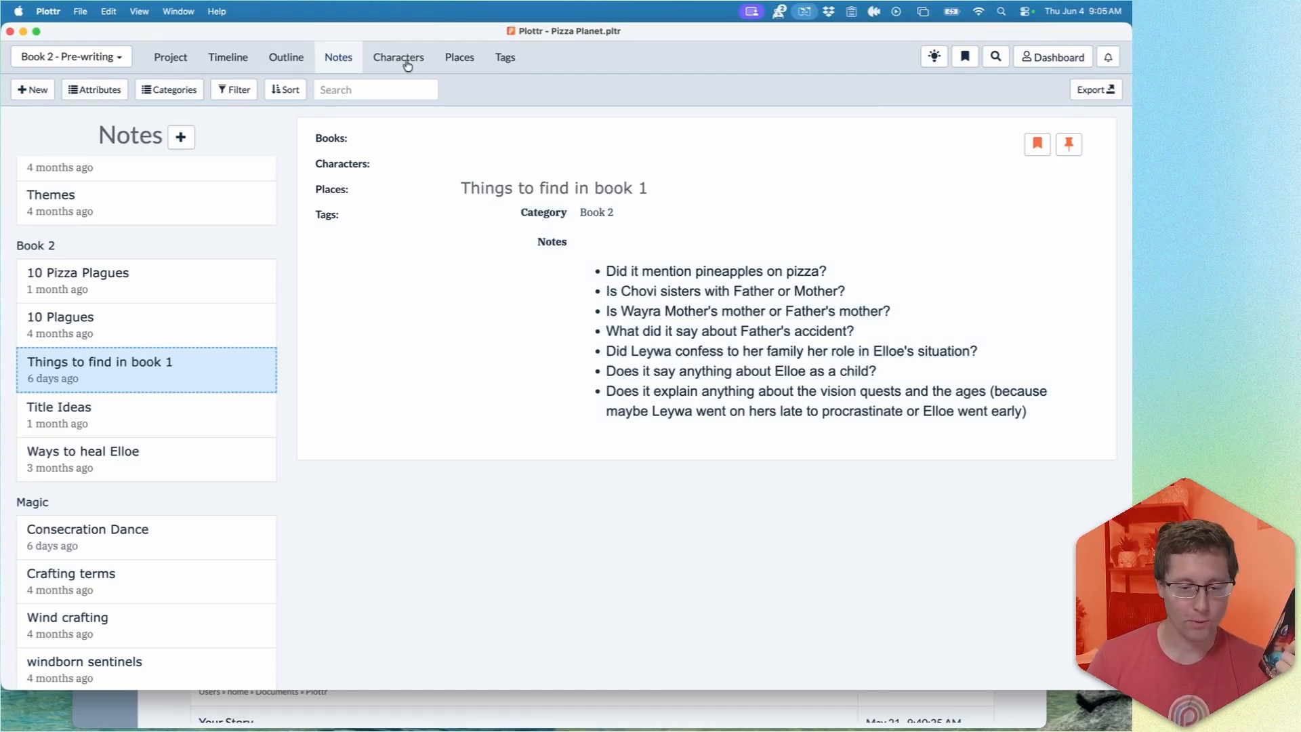
Step: Return to the characters and add the book Secret of the Fire Jellies to the uncategorized character Apiatan
click(406, 62)
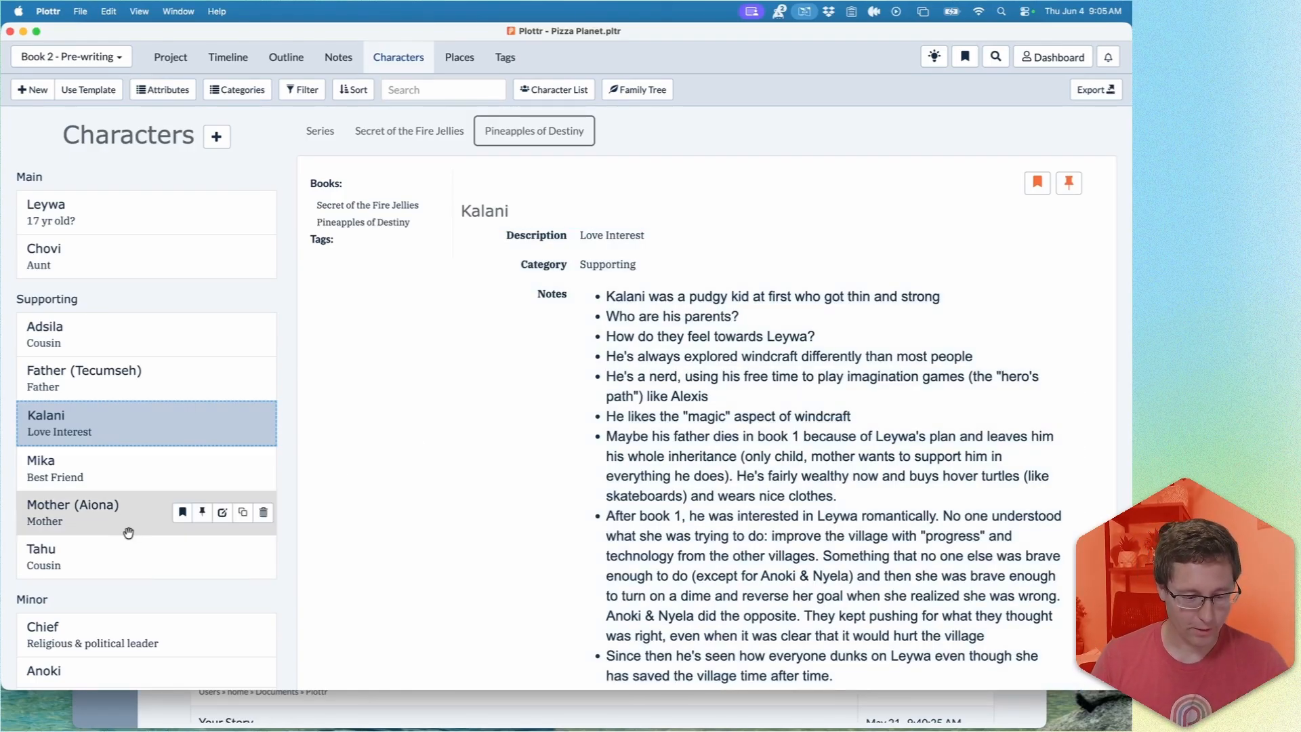
scroll(128, 528, down, 3)
scroll(129, 532, up, 4)
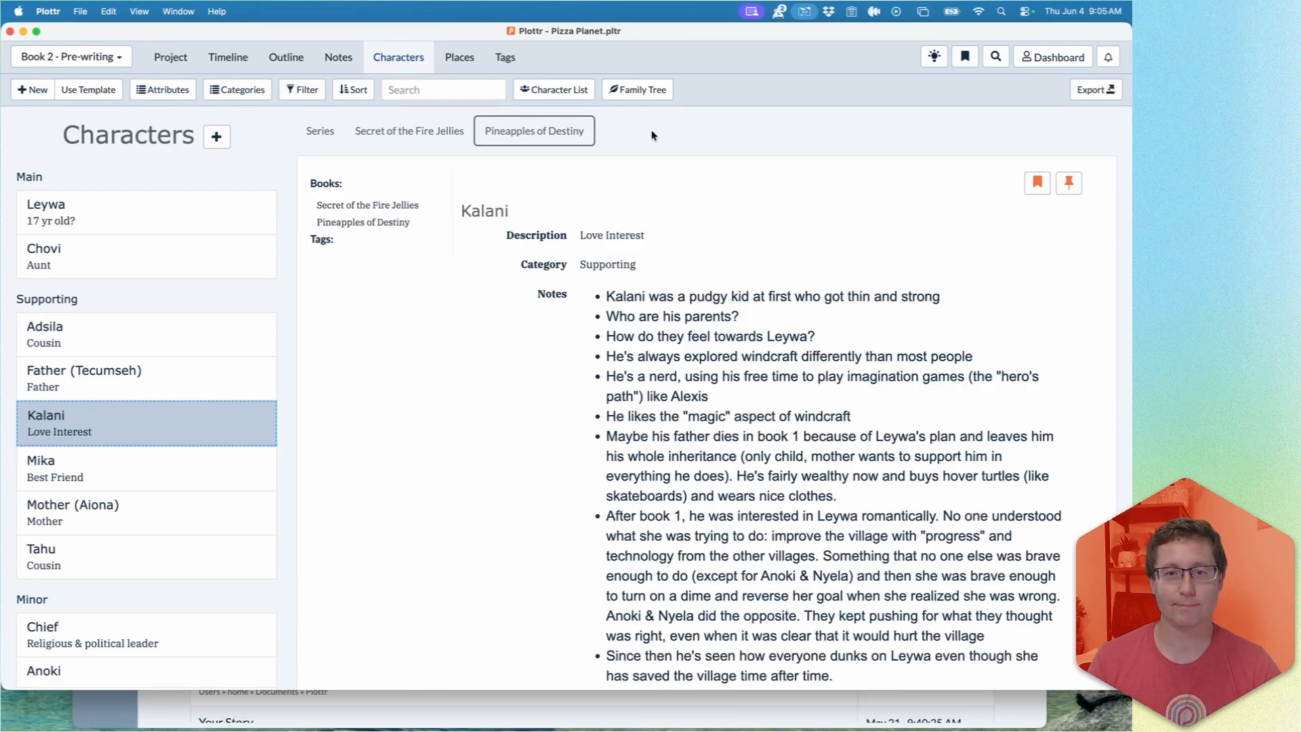
scroll(146, 407, down, 4)
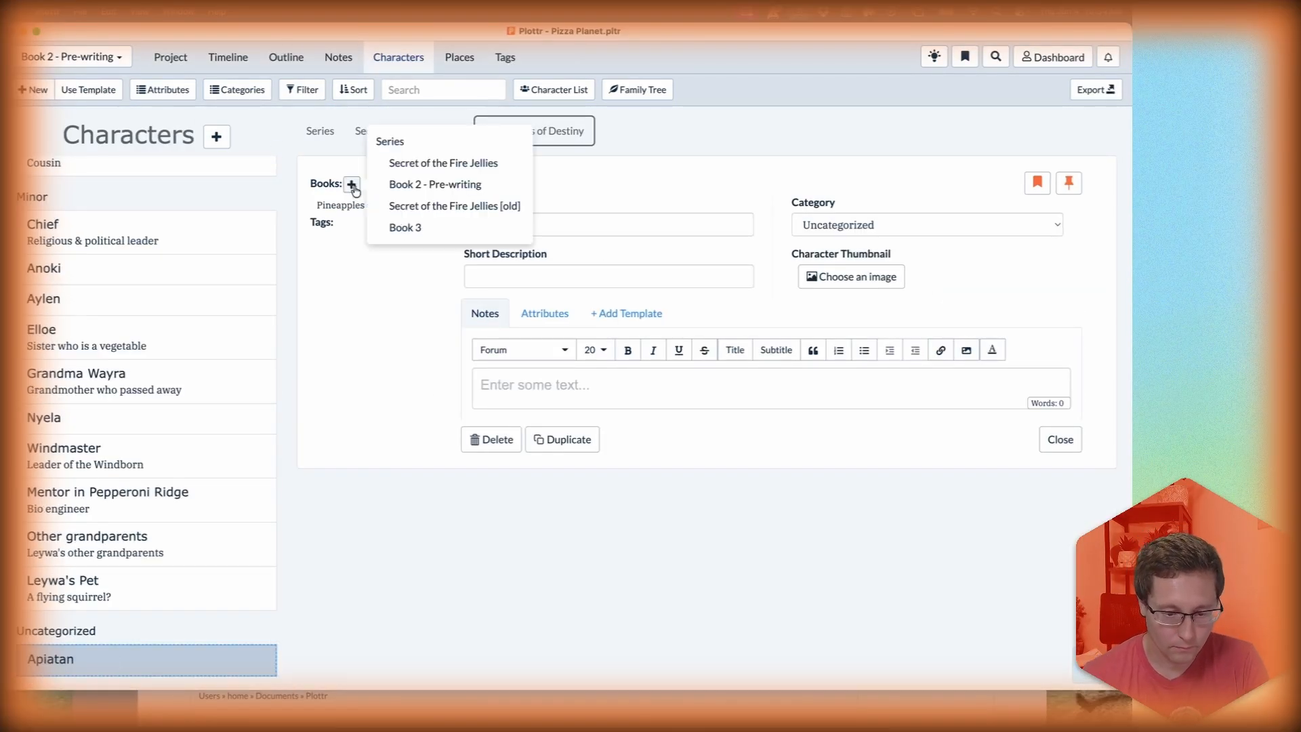
click(475, 163)
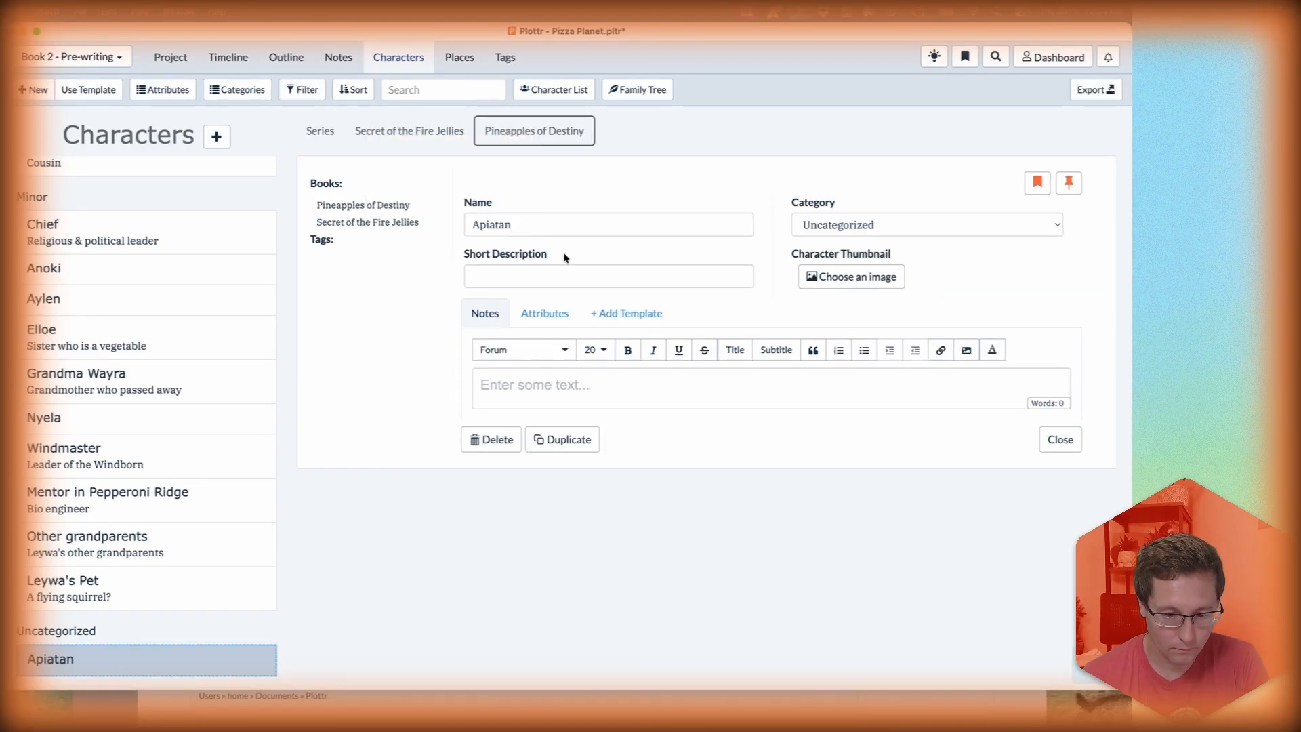
Step: Assign Apiatan to the Minor category and set the short description to "Mentor in Pepperoni Ridge"
click(859, 225)
click(859, 211)
click(596, 276)
text(Mentor in Pepperoni Ridge)
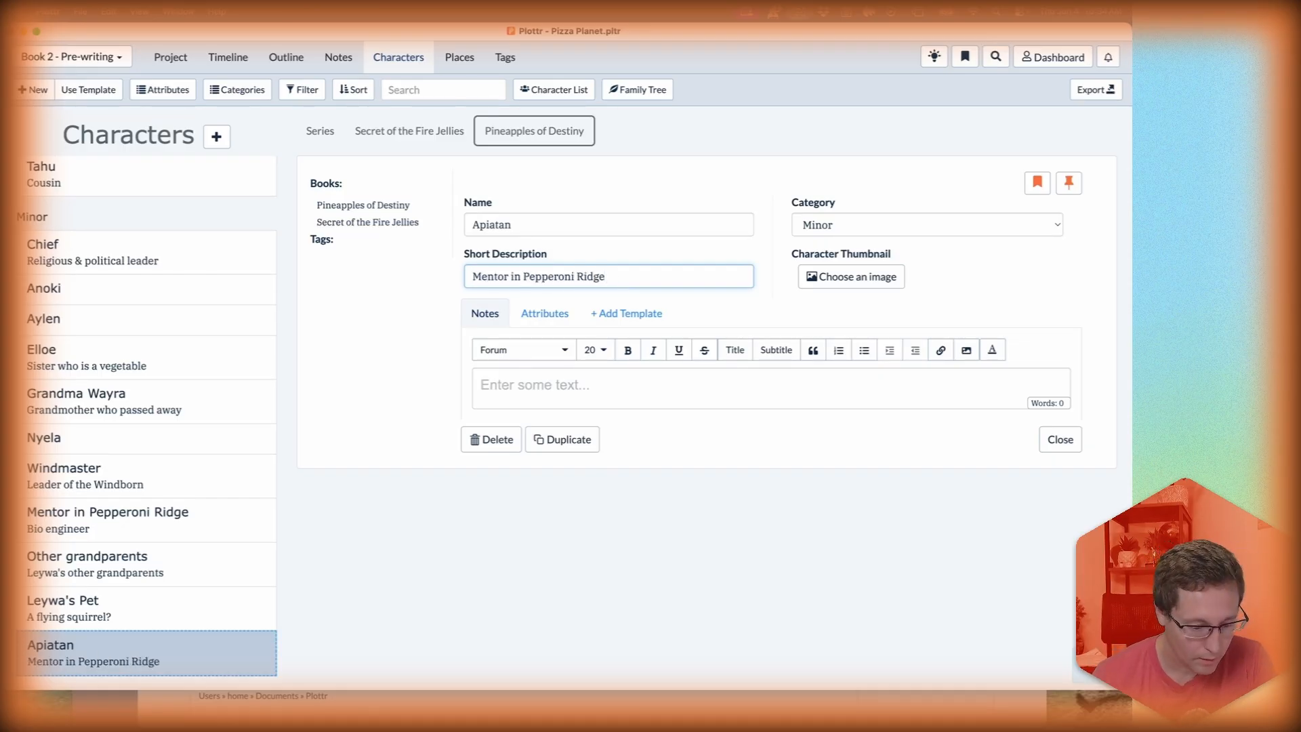
Step: Delete this Apiatan entry, rename the existing Mentor in Pepperoni Ridge character to Apiatan, and move the old name into the short description
double_click(522, 222)
click(491, 439)
click(136, 559)
click(473, 225)
text(Apiatan)
key(super+x)
key(super+v)
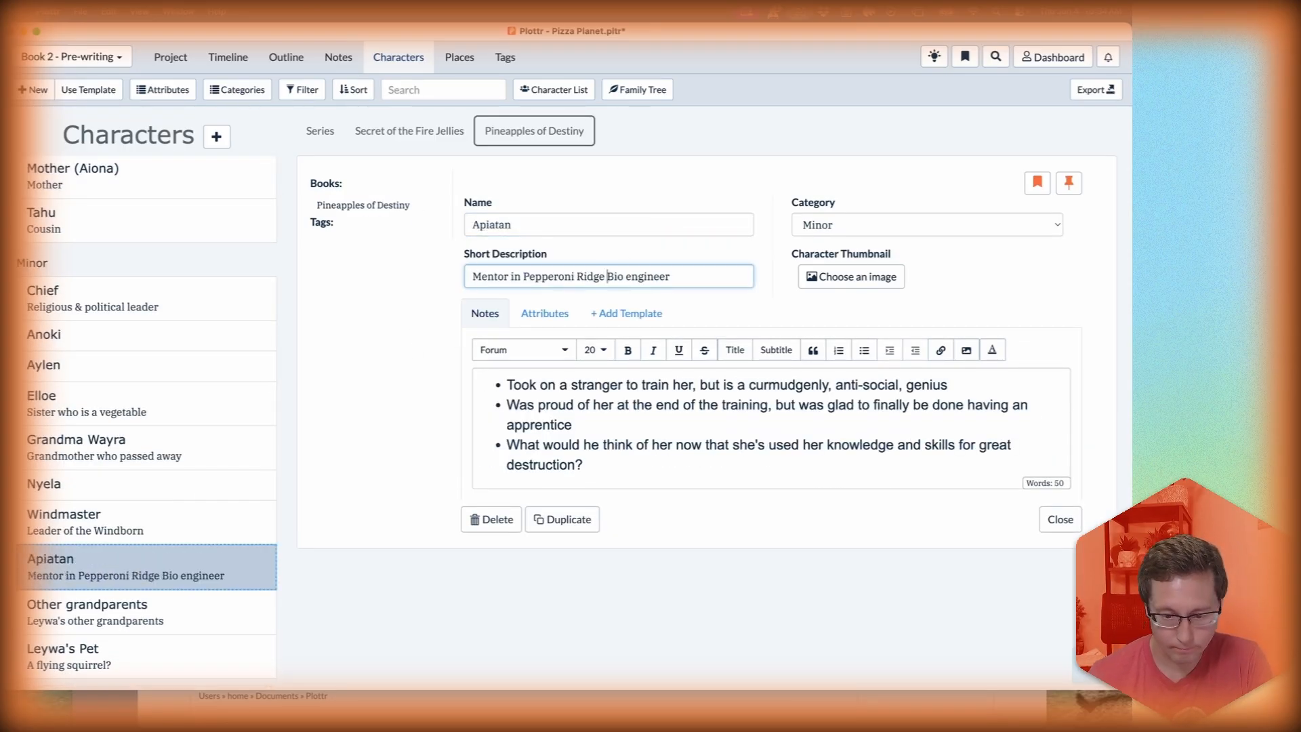
Step: Move "Bio engineer" from Apiatan's short description to an unbulleted first line in the notes and finish editing
key(shift+super+Right)
key(super+x)
click(507, 385)
key(Return)
key(Up)
click(864, 351)
key(super+v)
click(1060, 547)
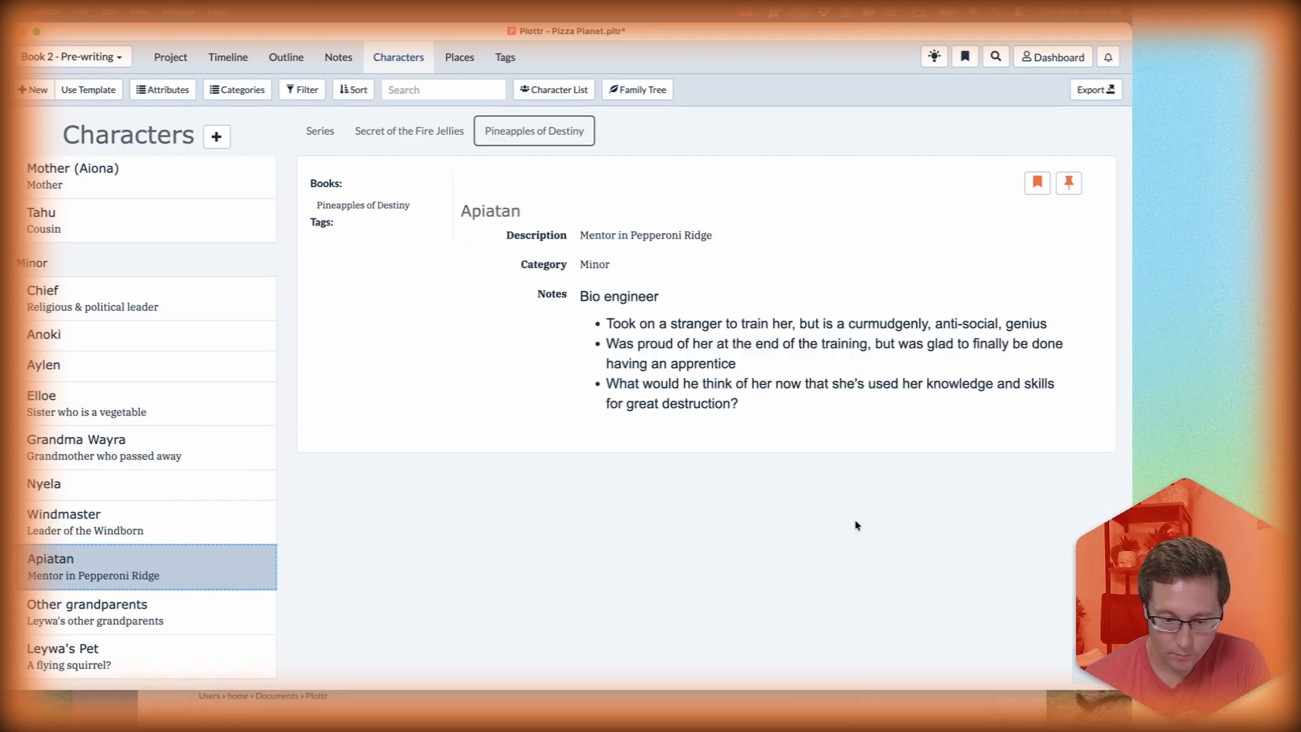
Step: Add the line "Didn't know about the word jellyfish before Pepperoni Ridge" to Leywa's series-level notes
scroll(146, 305, up, 10)
click(146, 222)
click(320, 132)
click(756, 426)
text(Didn't know about the word jellyfish before Pepperoni Ridge)
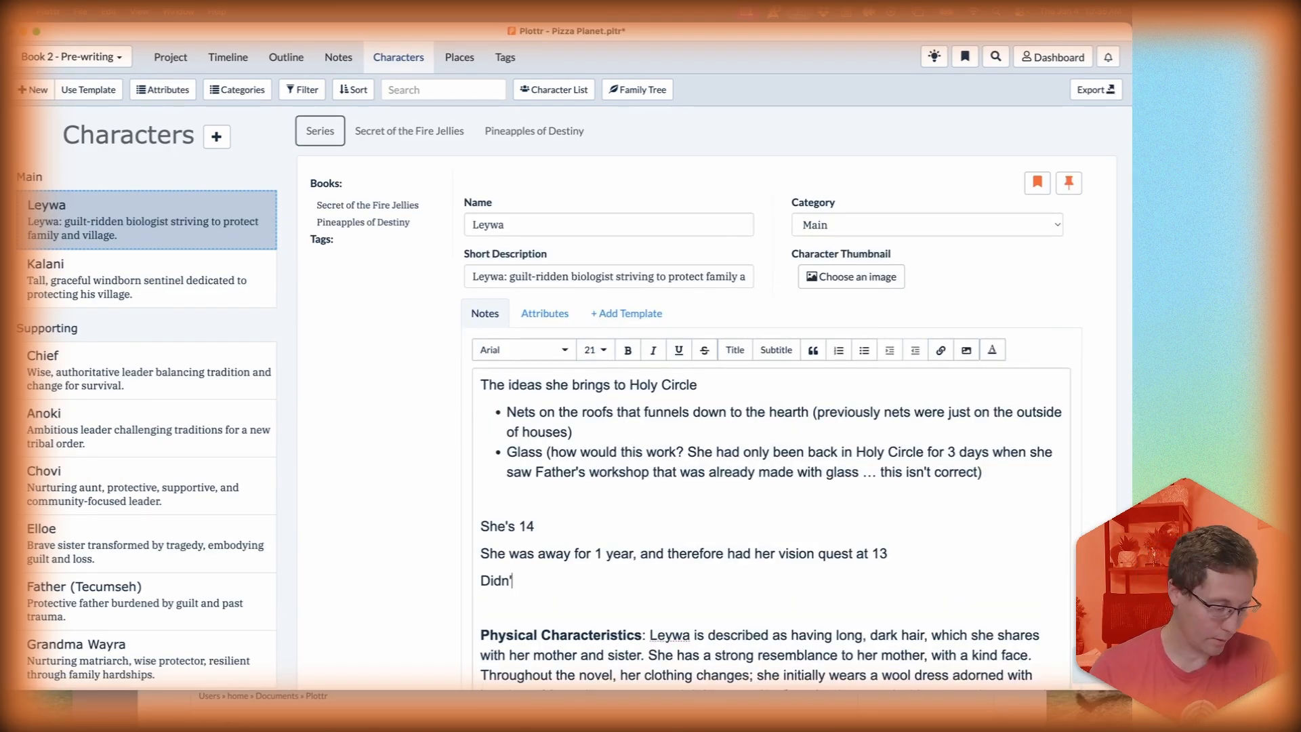
Step: Add a second line, "Didn't know about oceans before PR", below the jellyfish line in Leywa's notes and finish editing
key(Return)
text(Didn't knkow about)
key(Right)
key(Right)
key(Right)
key(Right)
key(BackSpace)
key(BackSpace)
key(BackSpace)
text(no)
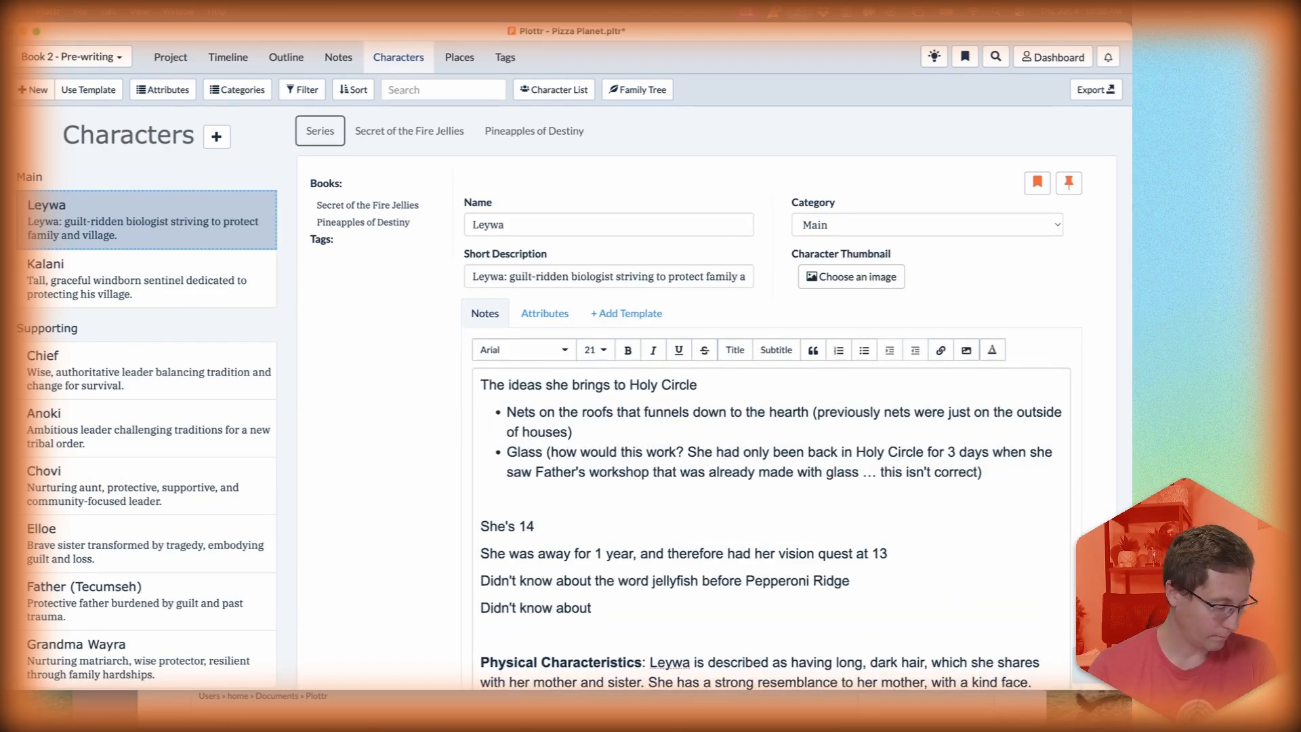
key(super+Right)
text(oceans before PR)
click(636, 224)
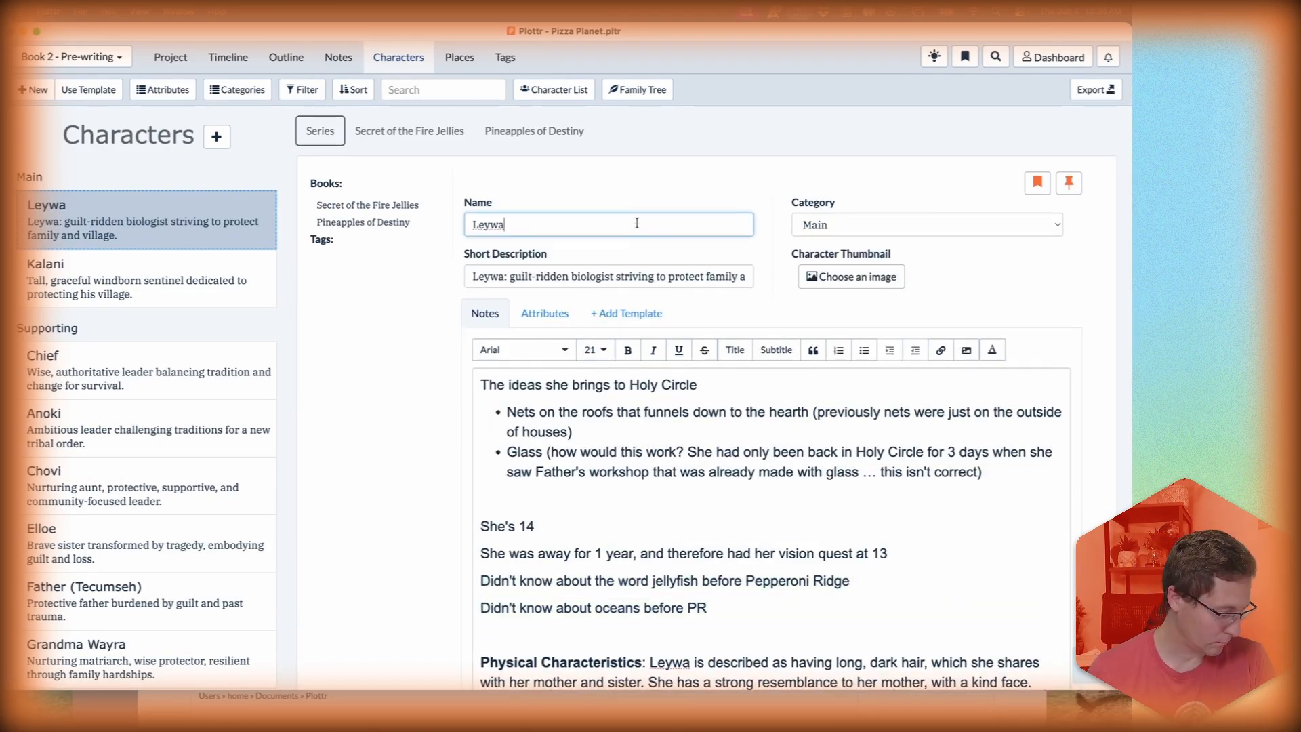
key(Return)
Step: Reopen Apiatan's character entry for the book Pineapples of Destiny
click(534, 132)
scroll(118, 480, down, 5)
click(101, 566)
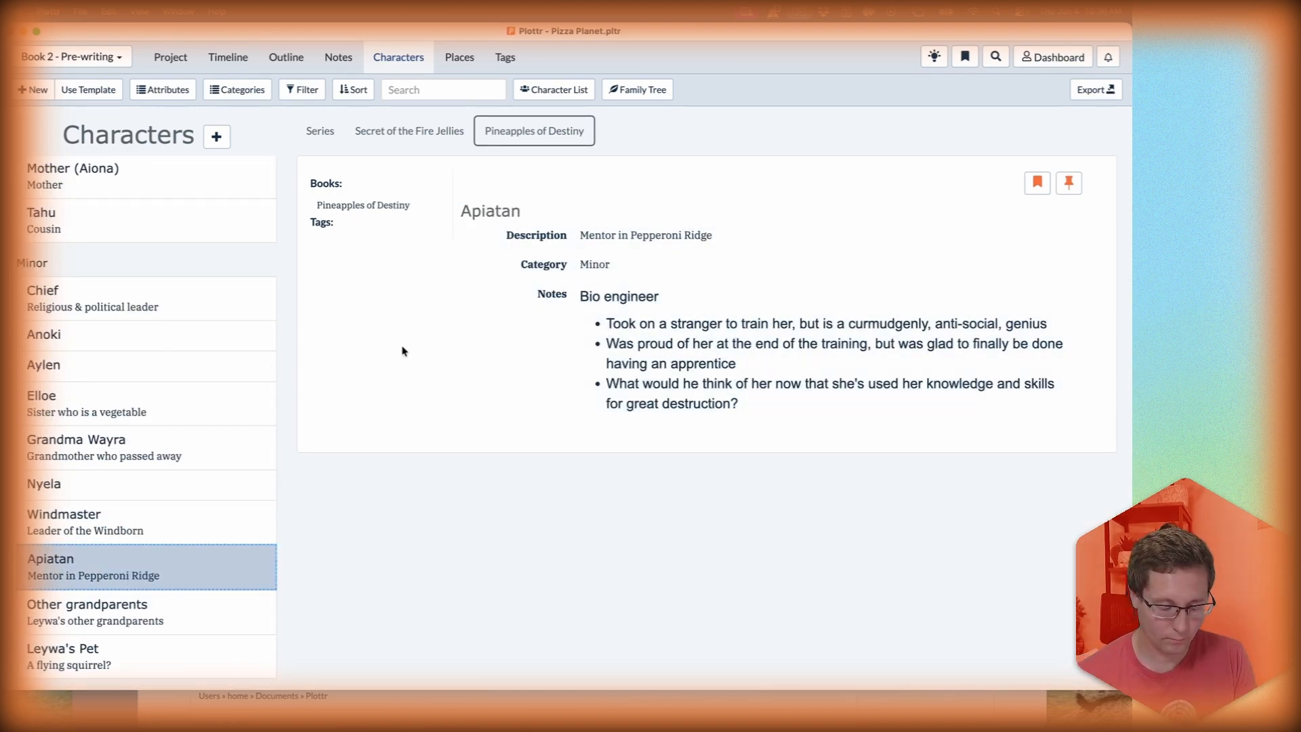
Step: Add the line "No crickets nor birds (people had never heard their sounds/songs)" to the Holy Circle note in the World category
click(338, 57)
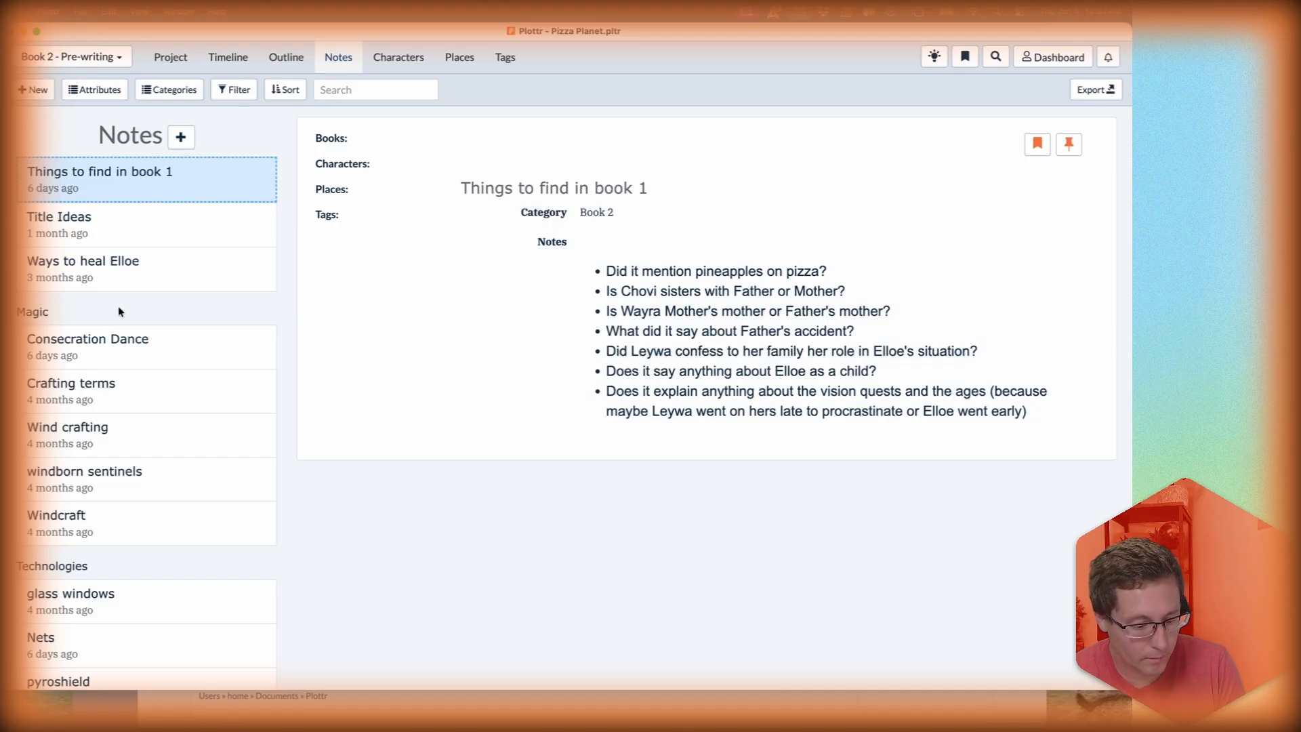
scroll(120, 311, up, 10)
double_click(68, 436)
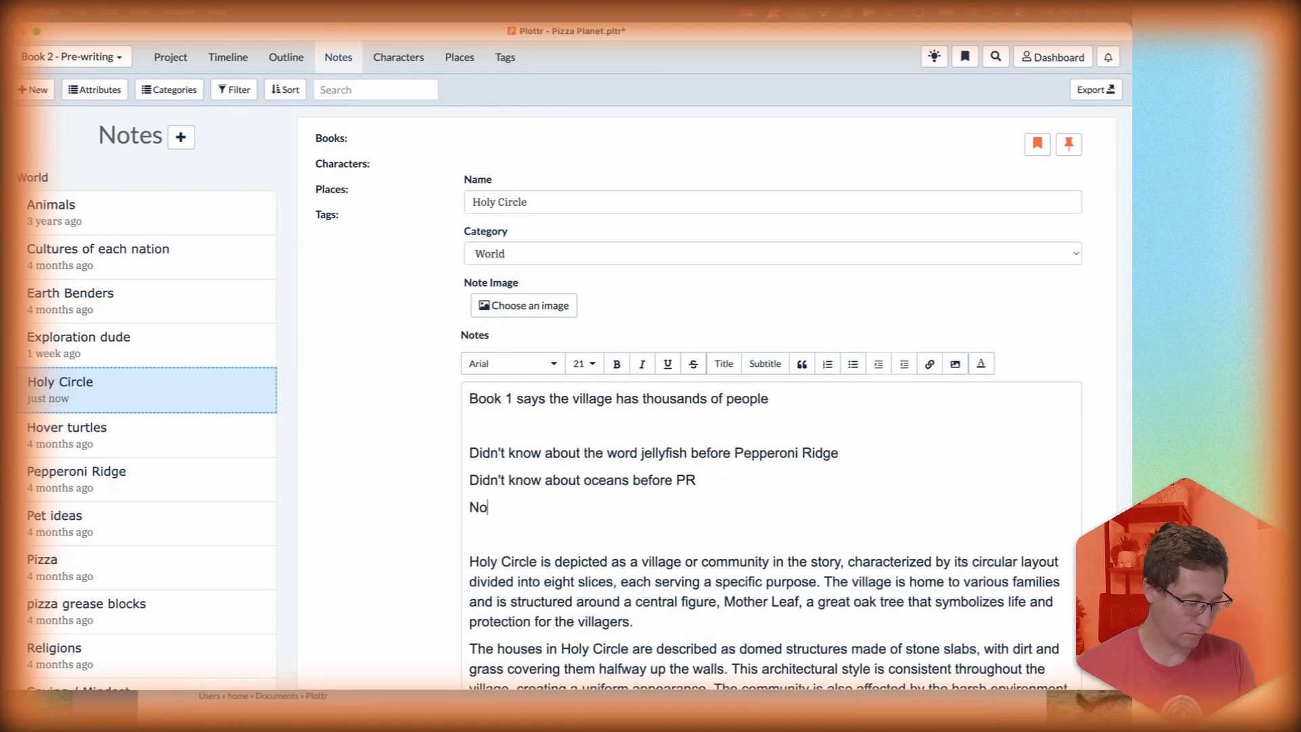
text(crickets nor birds)
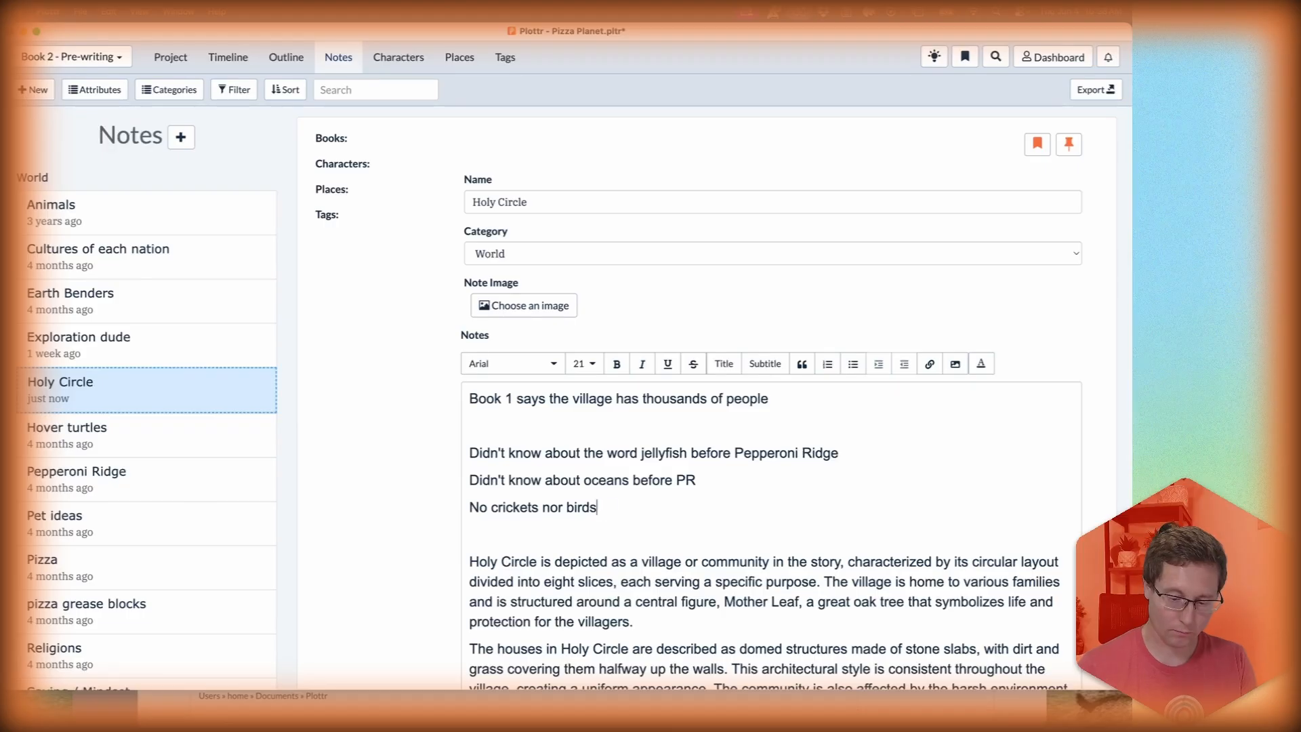
text( (people had never heard their sounds/songs))
click(650, 202)
key(Return)
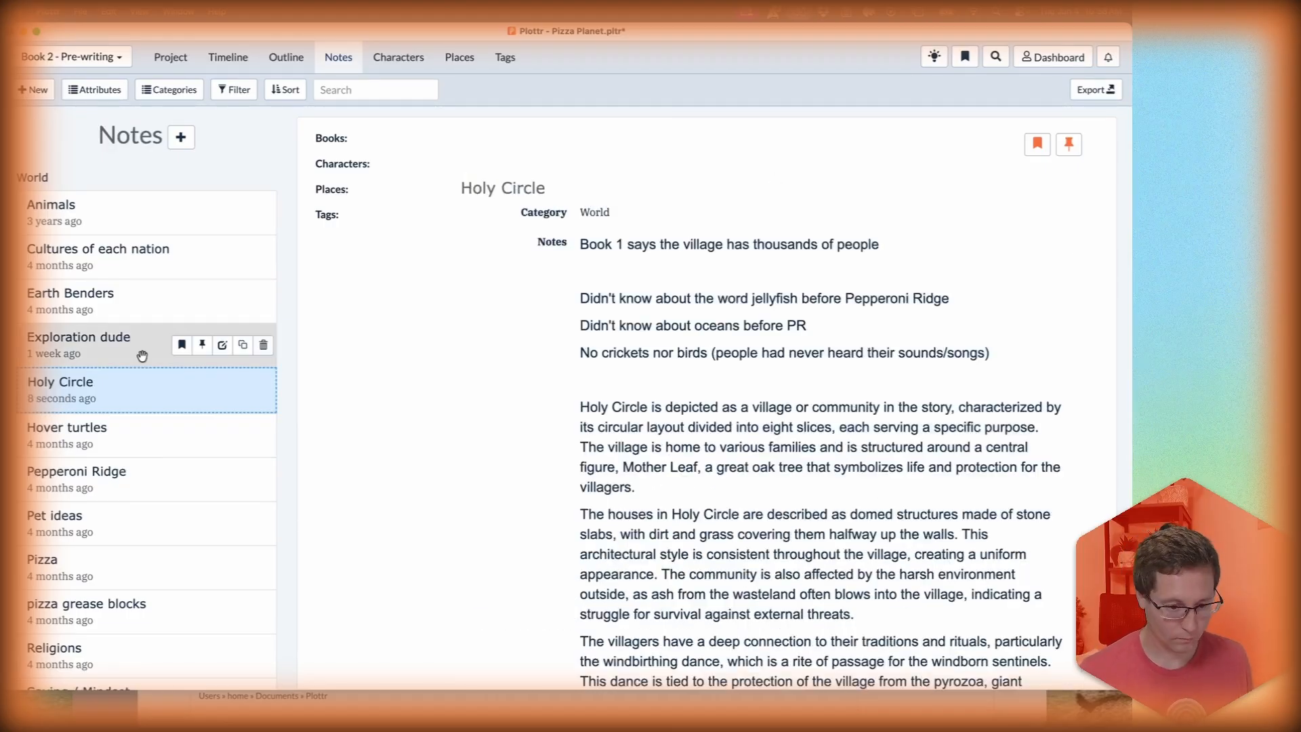
Step: Create a World note named Sayings with the text "Holy Circle: You eat what falls"
click(50, 207)
scroll(142, 467, down, 3)
click(78, 506)
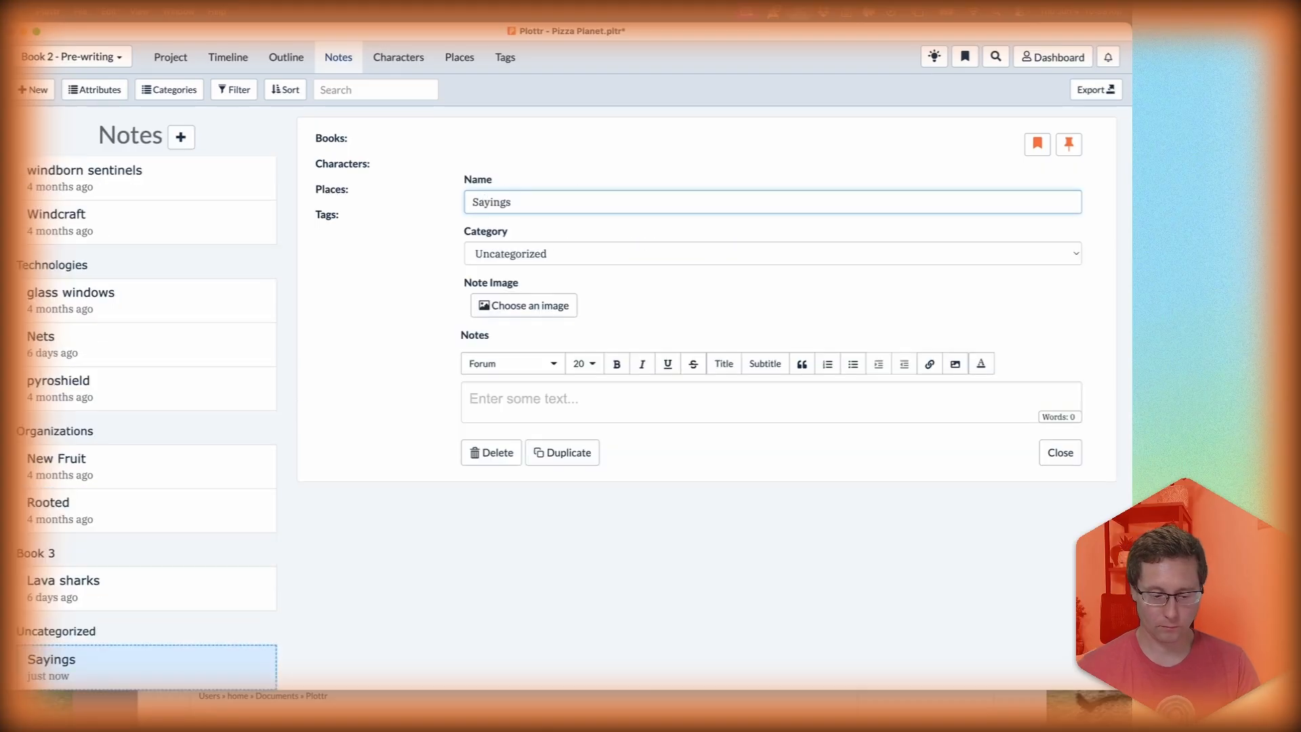
text(You eat what falls)
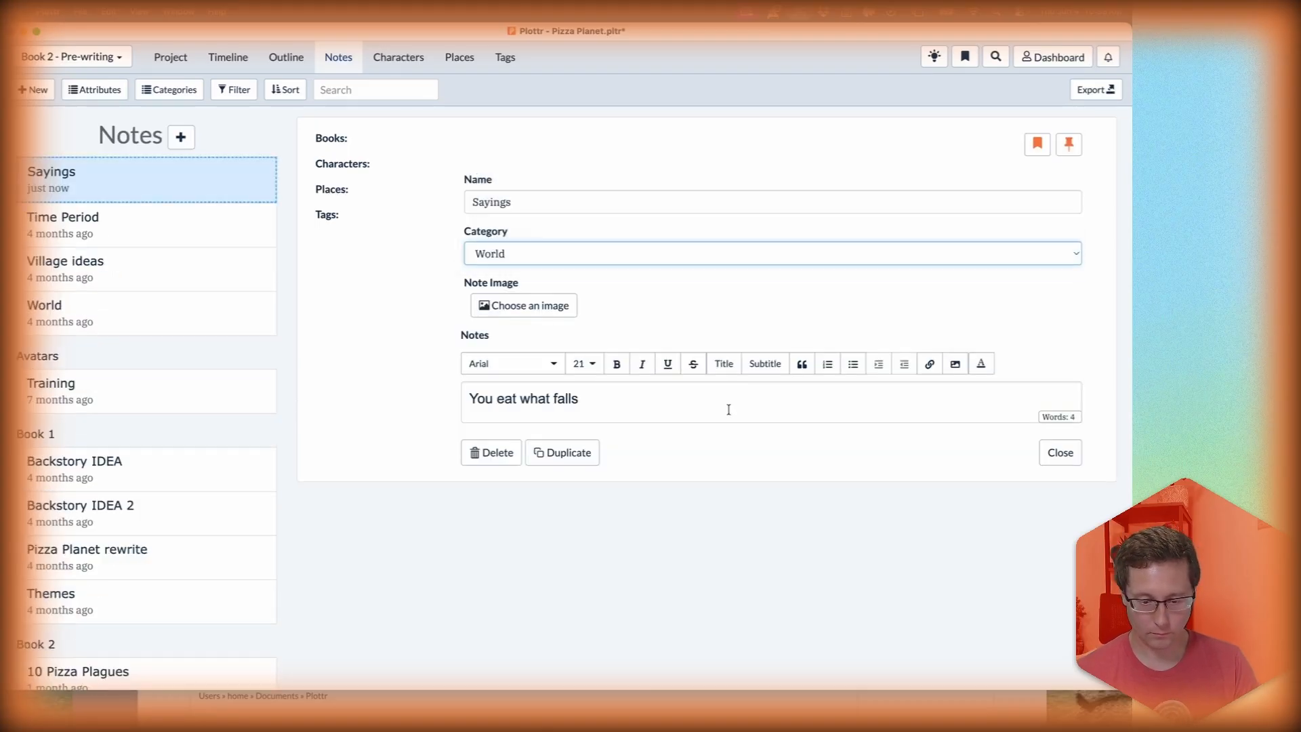
click(470, 398)
text(Holy Circle:)
click(1060, 453)
Step: Rename the Saying / Mindset note to "Potential saying / mindset"
scroll(124, 439, up, 4)
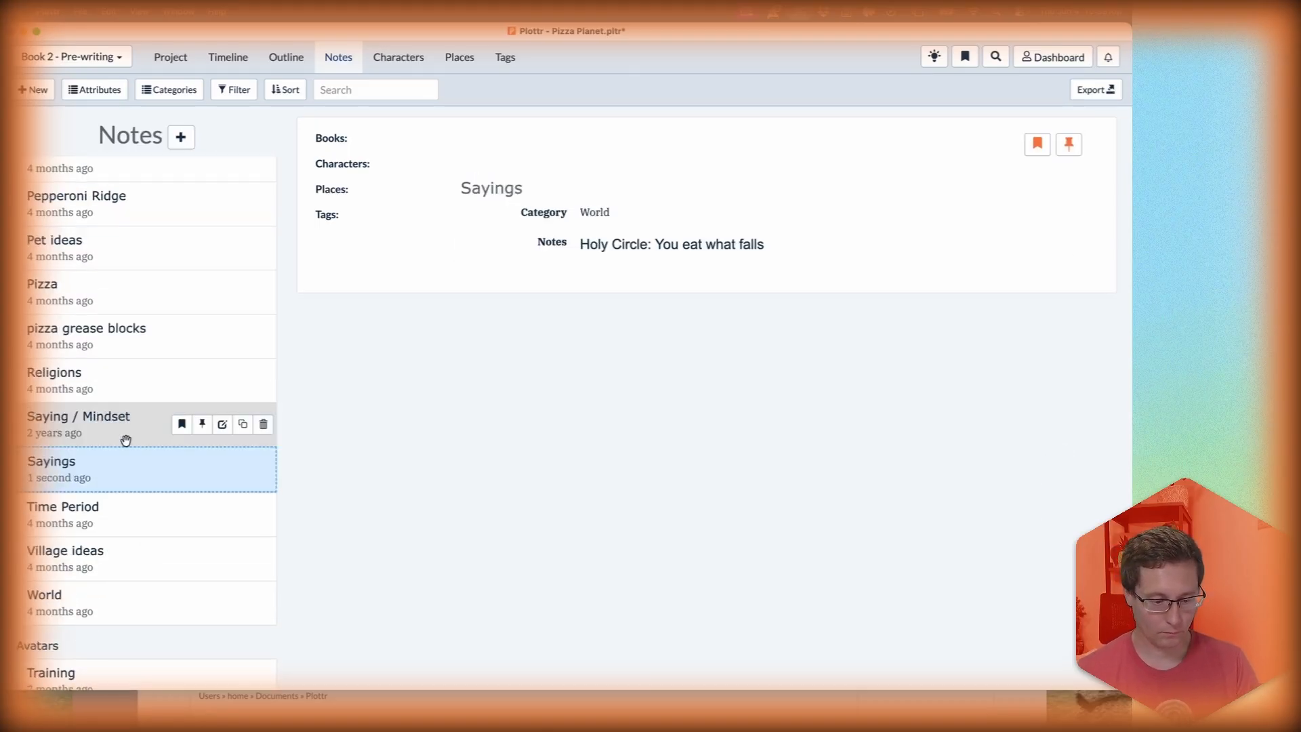
click(125, 434)
click(474, 199)
text(Potential)
key(Right)
key(BackSpace)
key(Return)
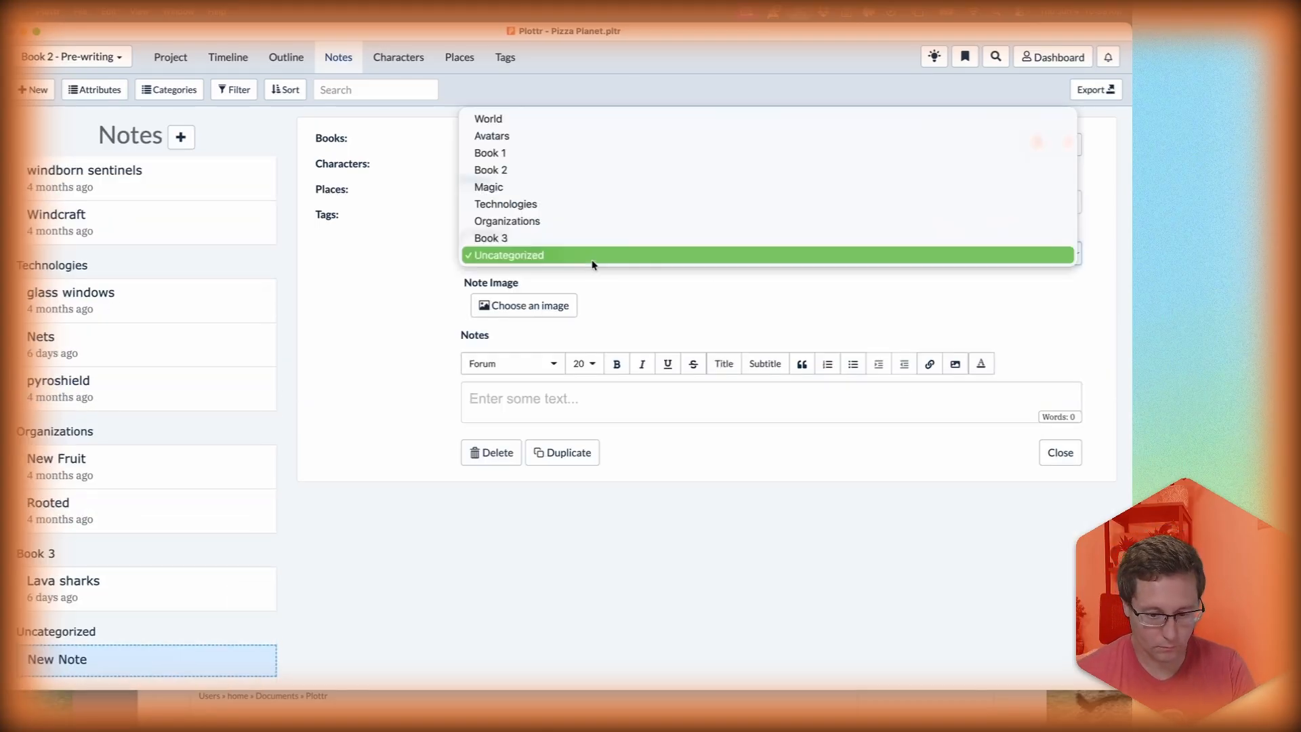
Step: Create a note named Wind towers in the World category
click(488, 115)
text(Wind towers)
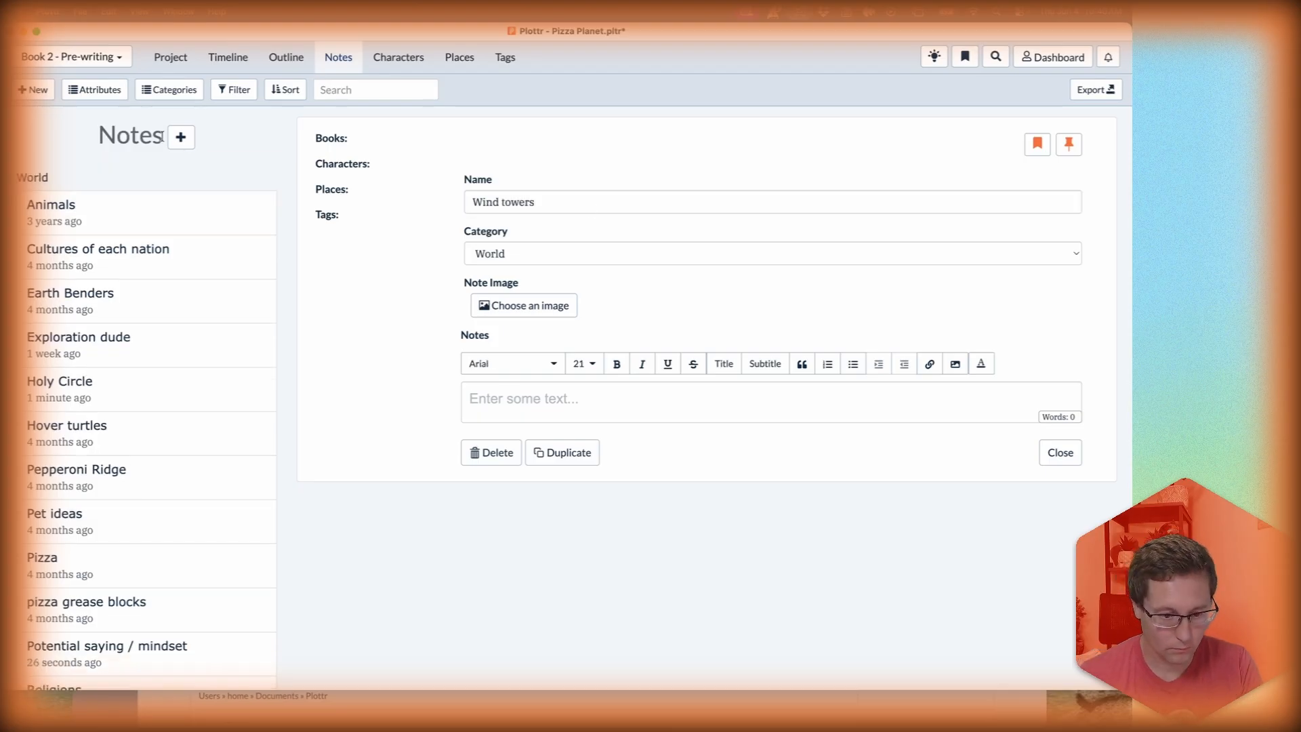
click(621, 254)
click(500, 391)
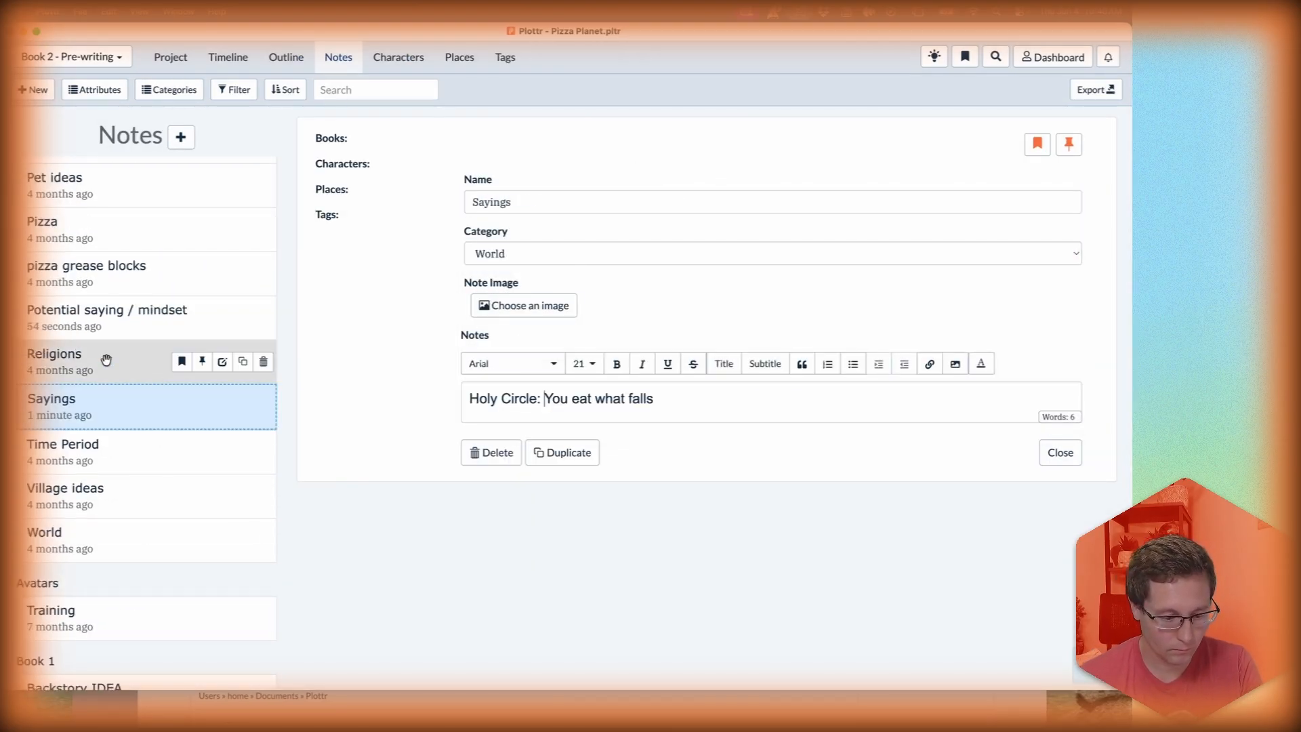
Step: Review the World notes, including the uses listed in the Pizza note
click(122, 492)
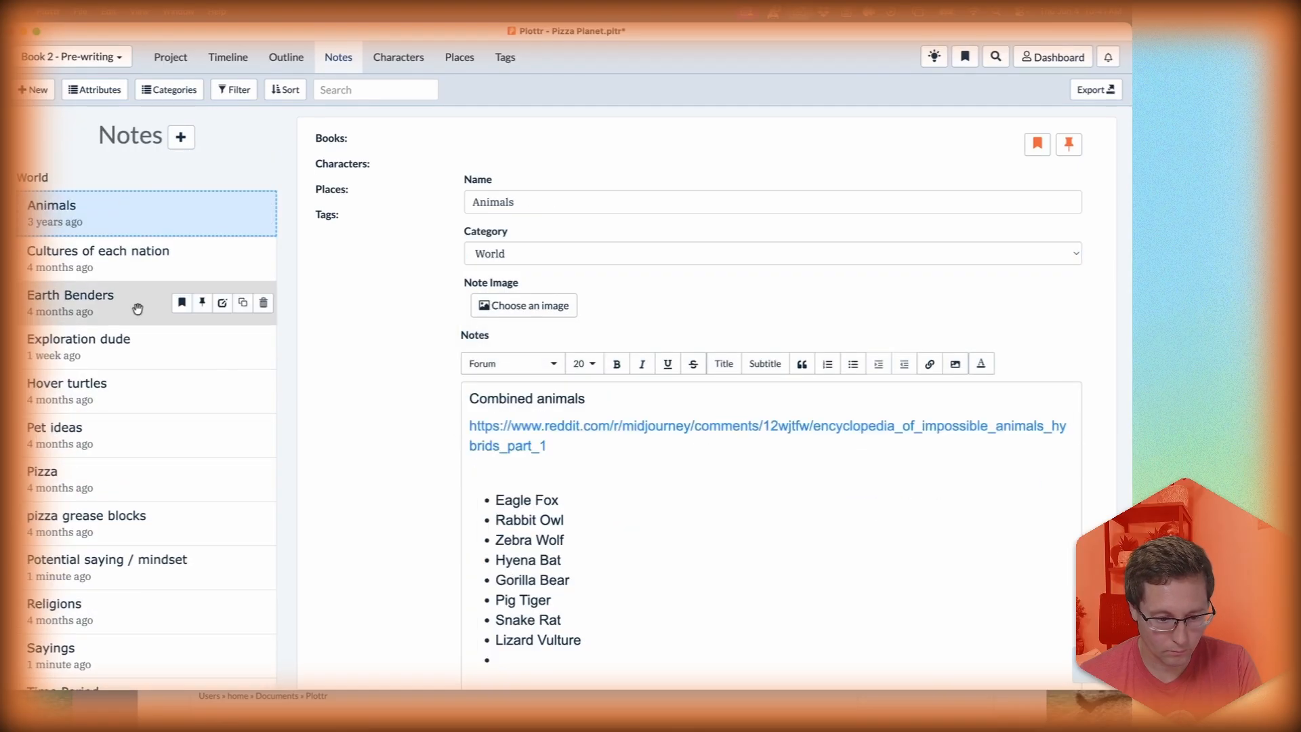
click(132, 471)
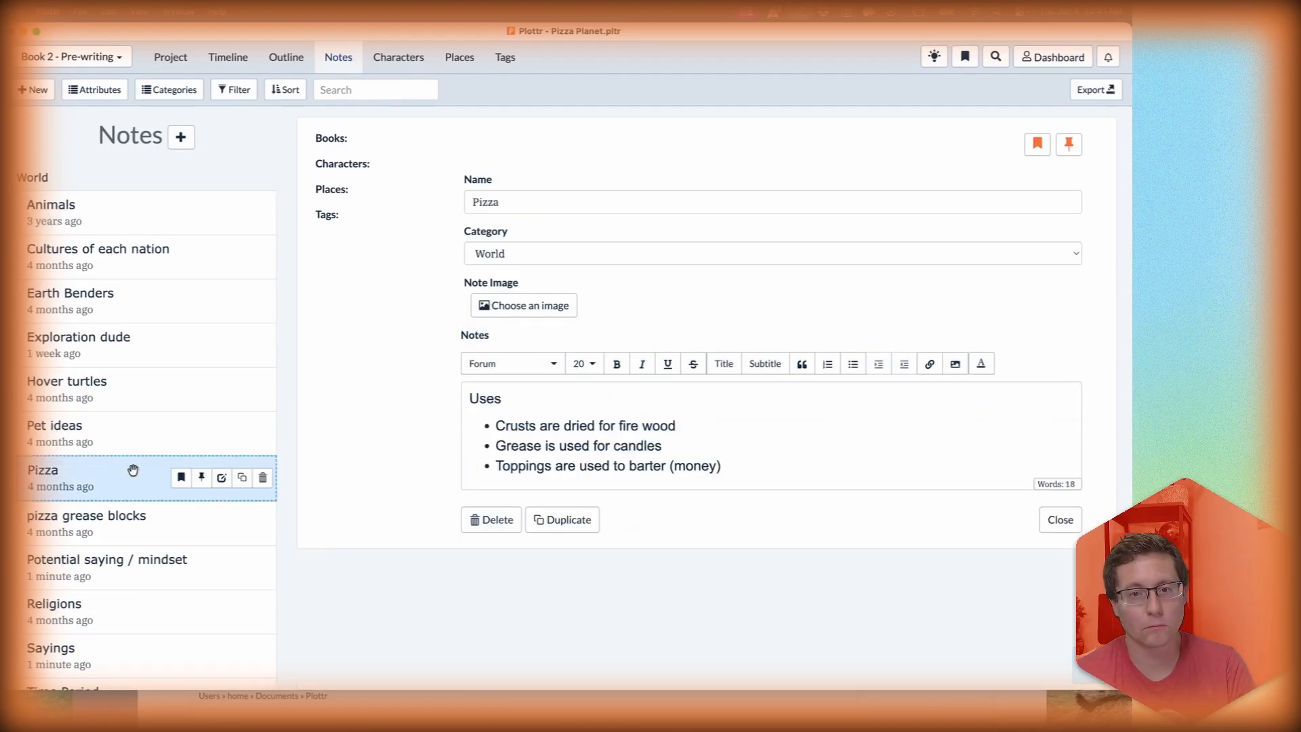
triple_click(615, 467)
click(730, 473)
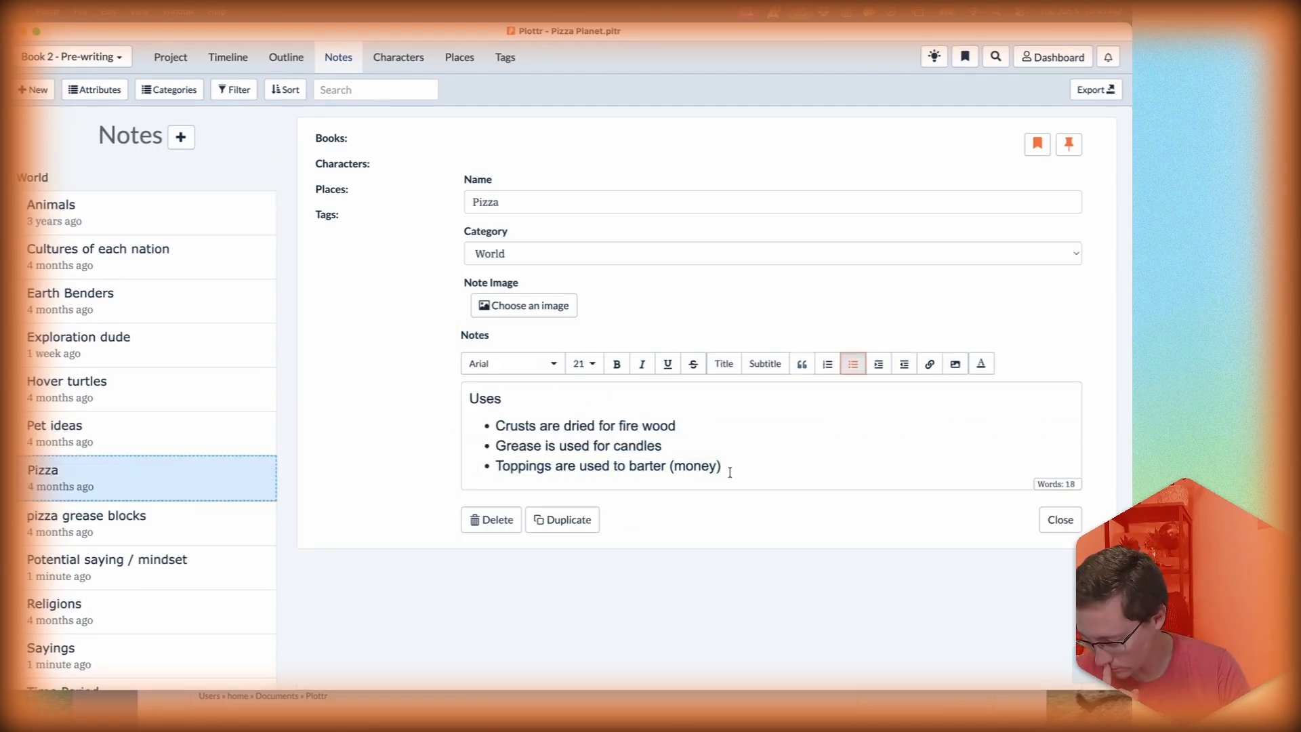
Step: Write in the Wind towers note that Grandma Wayra said they were erected long before Great-great-grandma Senpa could remember, to defend it from the pyrozoa
scroll(115, 407, down, 15)
click(81, 576)
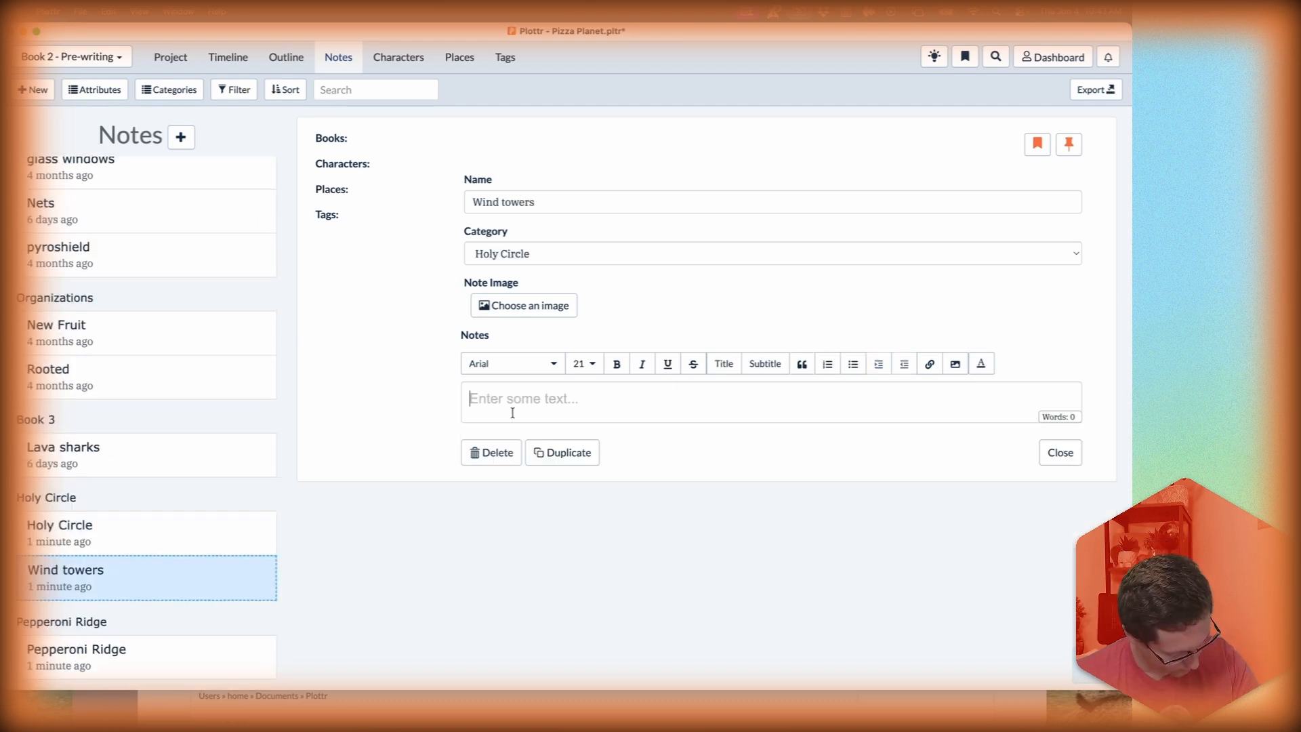
text(Grandma Wayra told Leywa that in an age long before even Great-)
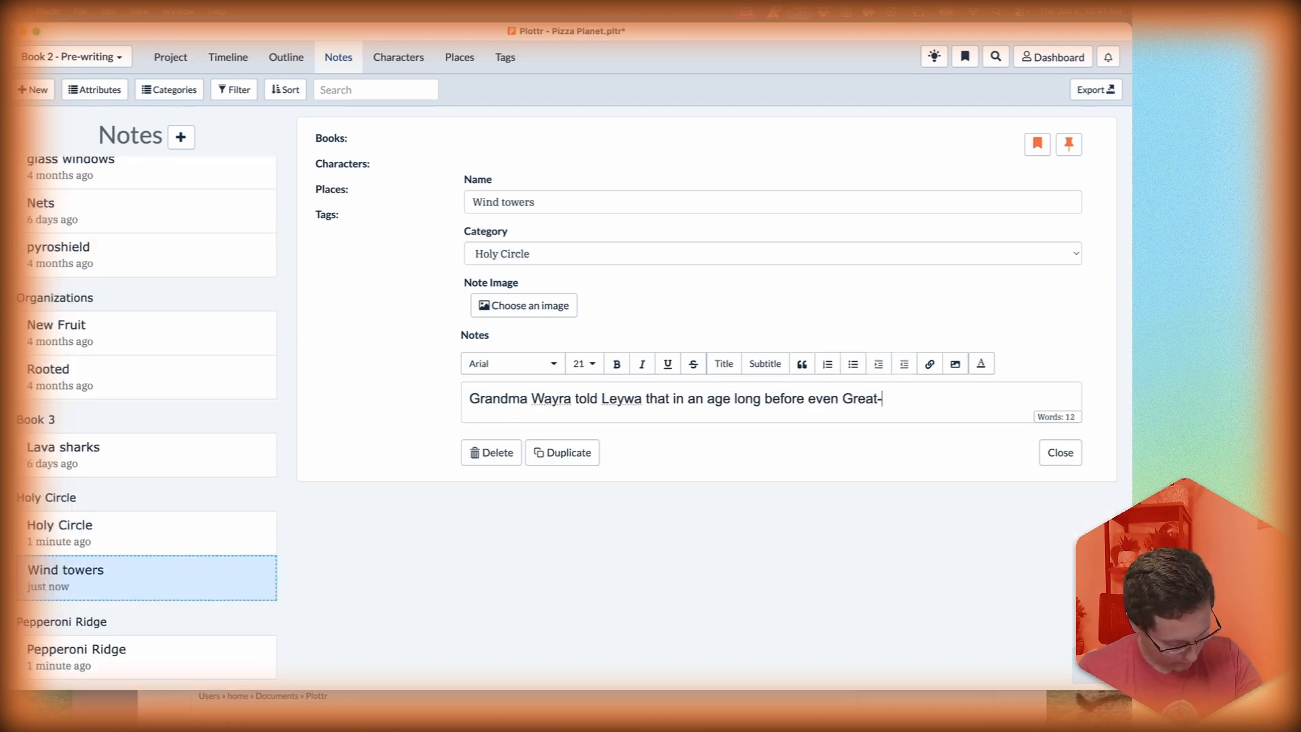
text(great-grandma Senpa could remember, the wind towers were erected)
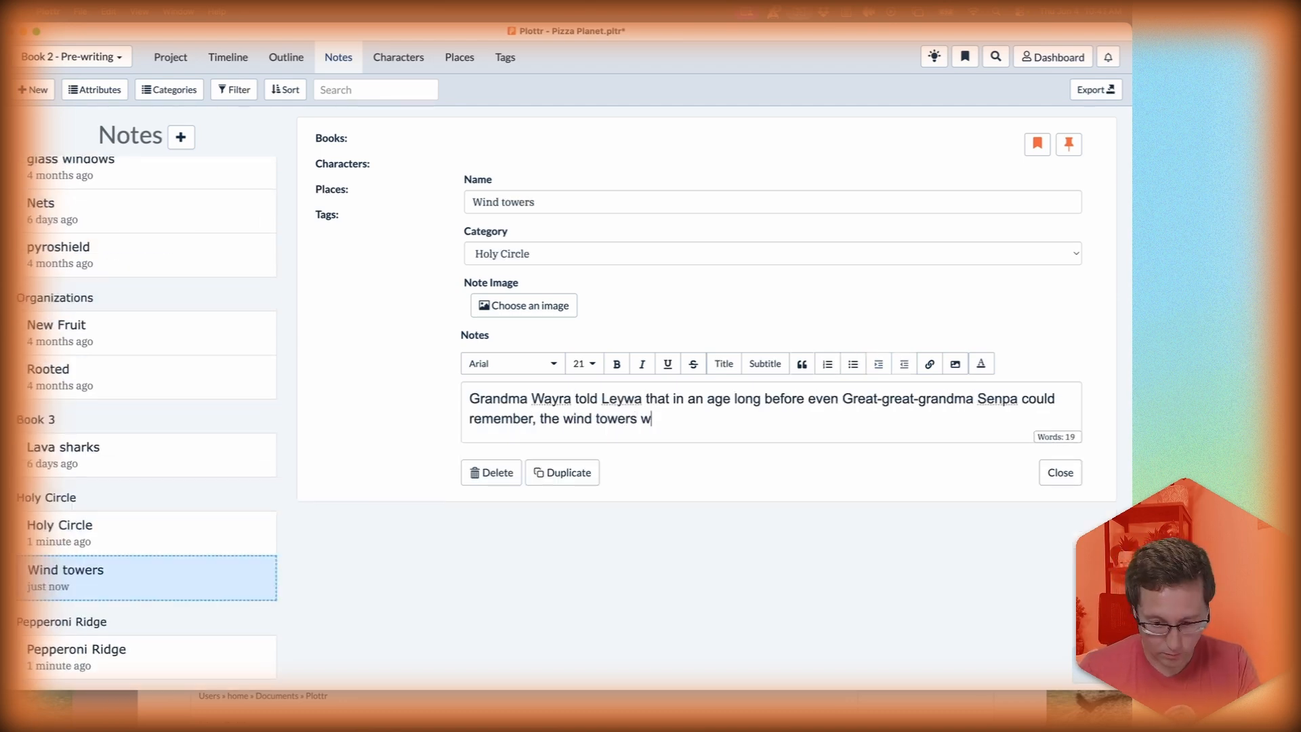
text( to defend it from the pyrozoa)
click(1060, 472)
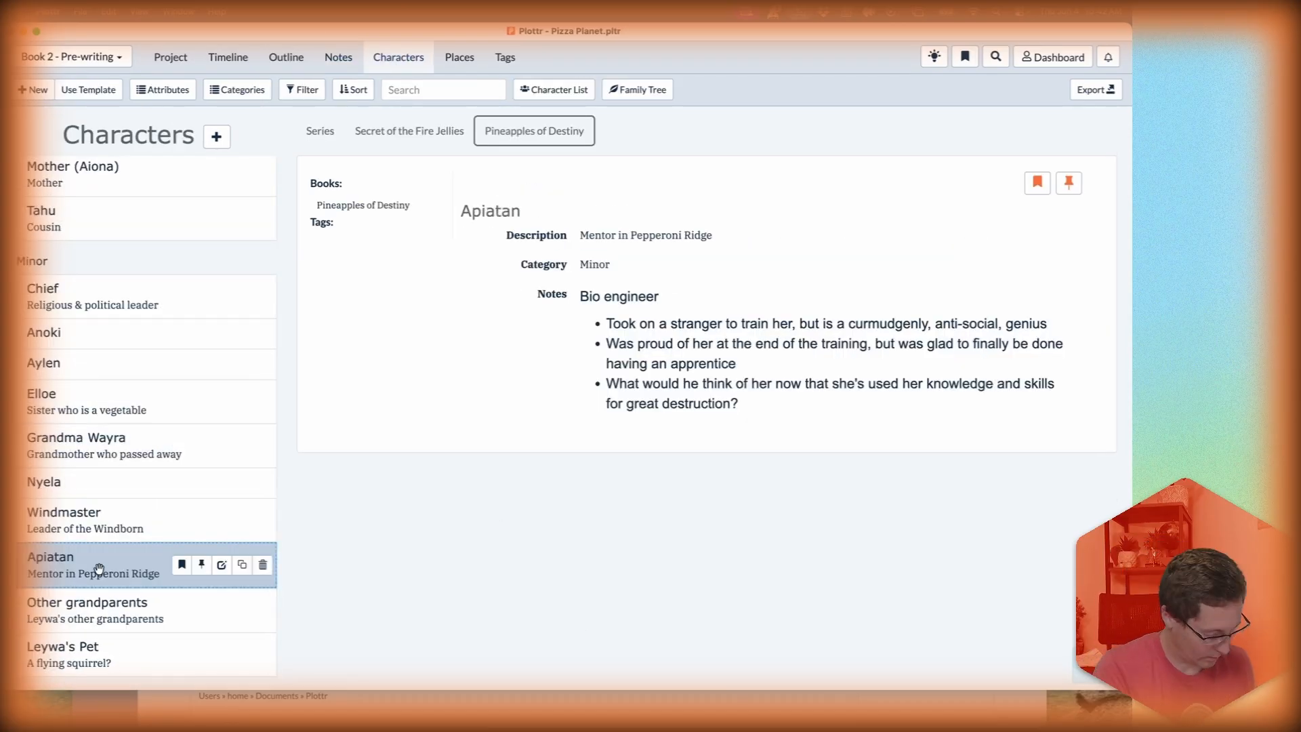
Step: Add to Apiatan's series-level notes: the narrator calls him the "great Apiatan"
click(320, 131)
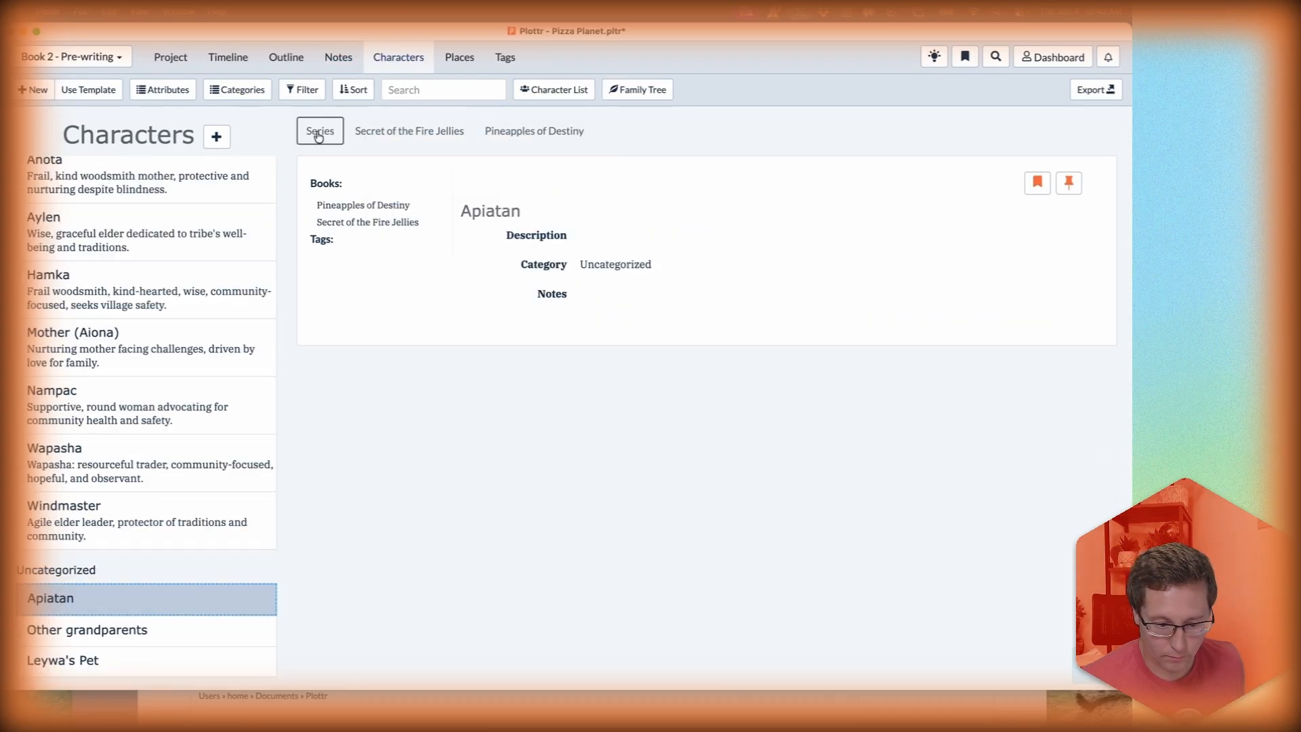
double_click(581, 388)
text(the narrator calls him the "great Apiatan" when h)
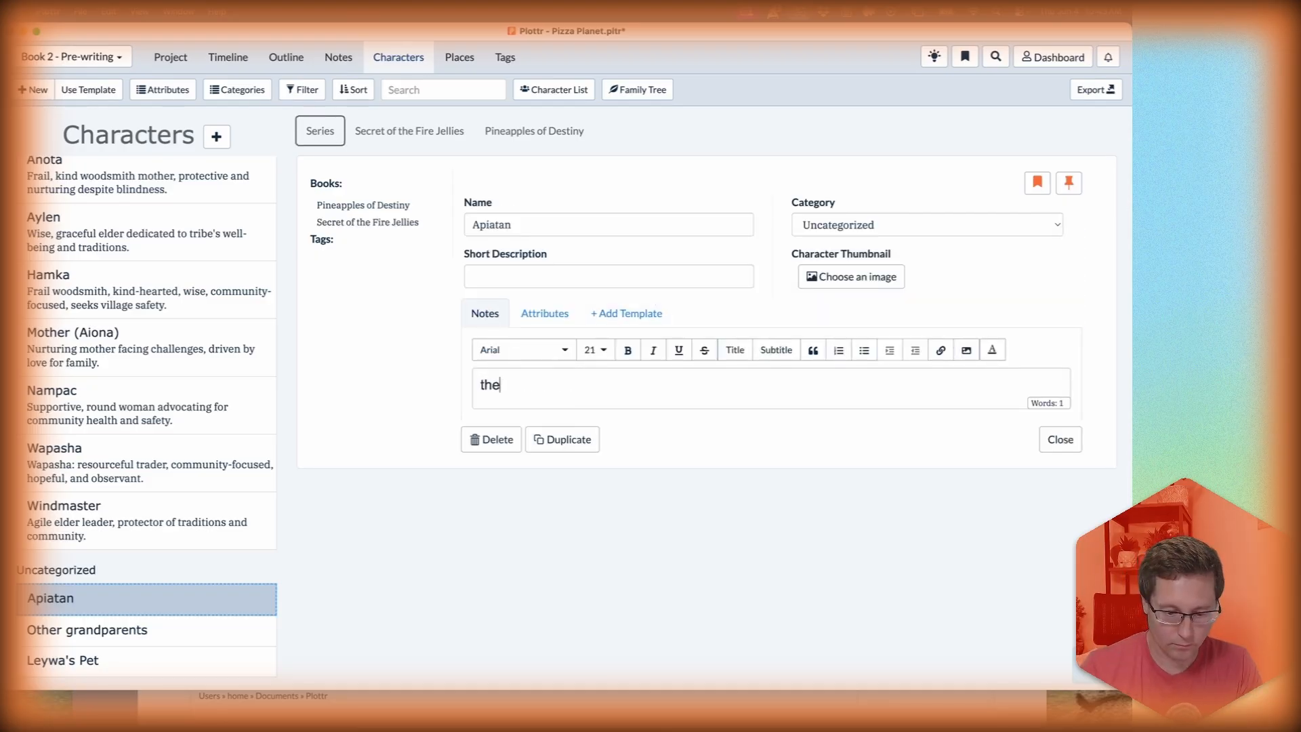
key(BackSpace)
key(BackSpace)
key(BackSpace)
key(BackSpace)
key(BackSpace)
key(BackSpace)
key(BackSpace)
key(Escape)
Step: Add a "Leywa-specific history:" heading below the existing bullets in Windmaster's Pineapples of Destiny notes
click(534, 131)
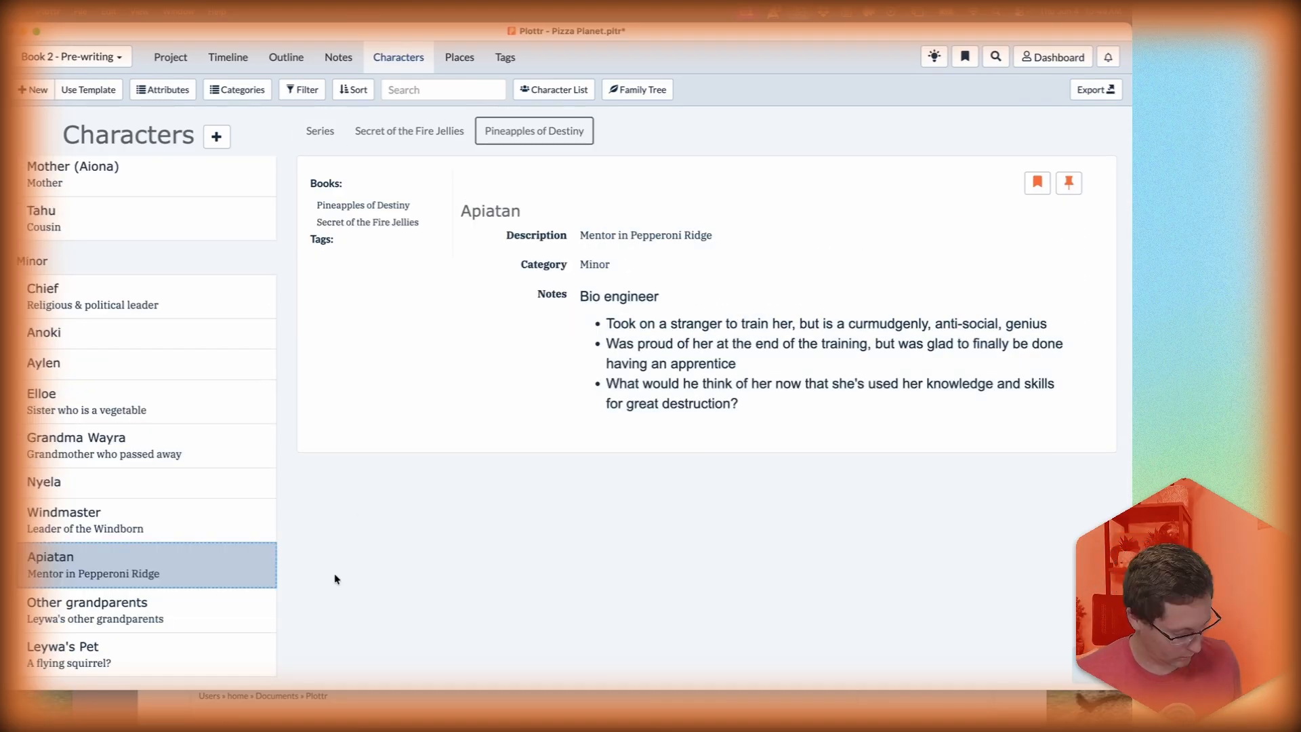
click(136, 525)
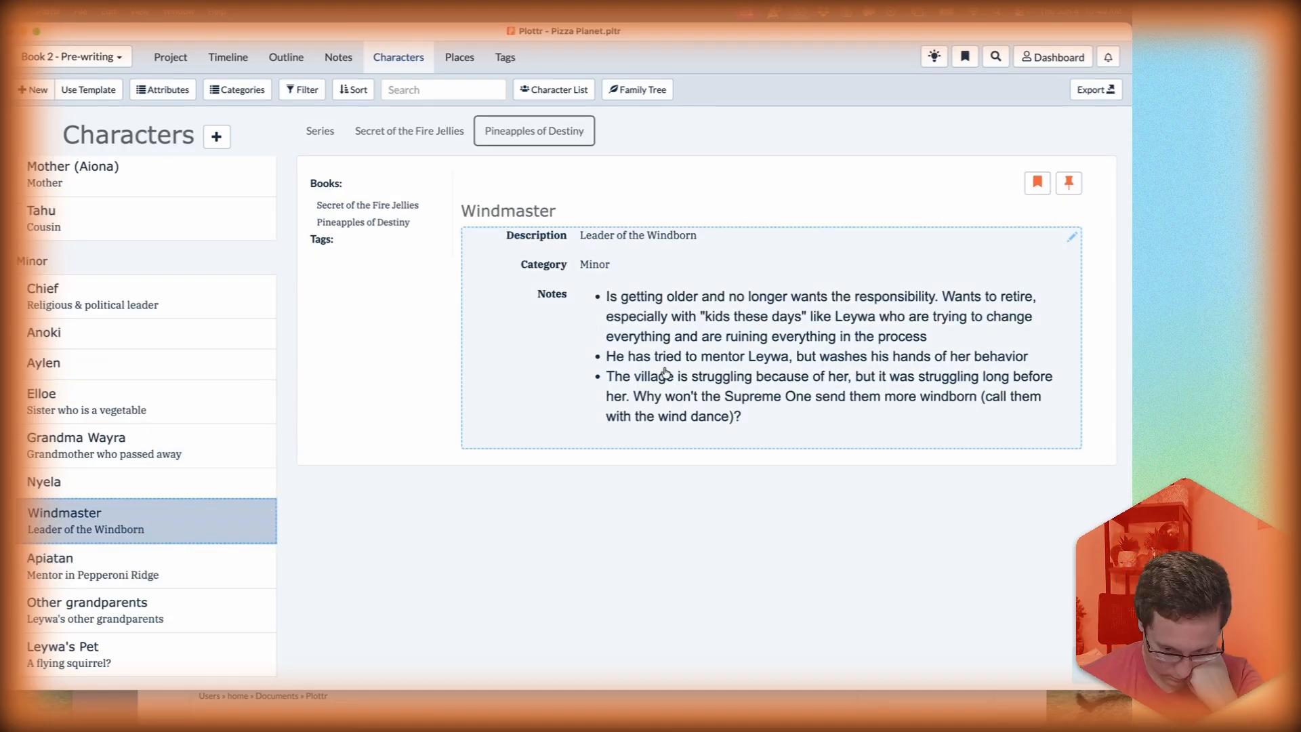
click(670, 383)
key(Return)
key(Return)
key(Return)
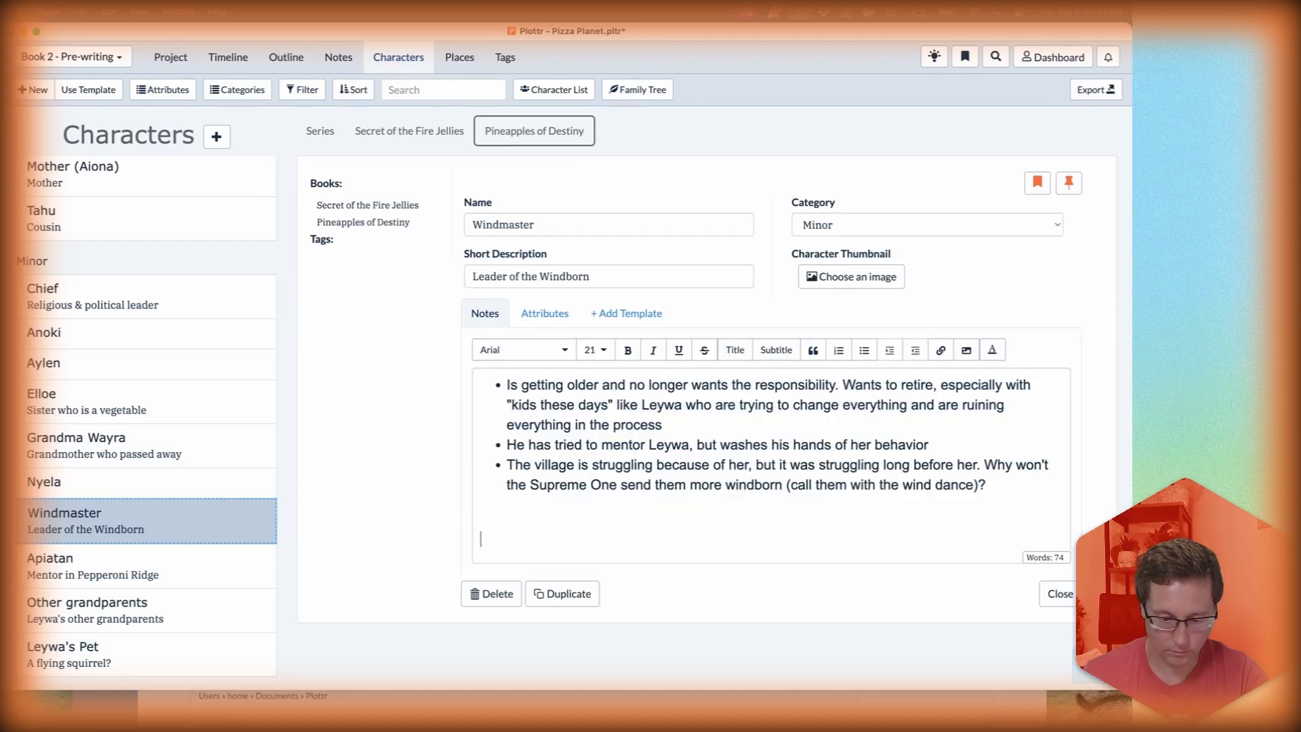
text(Leywa-specific history:)
key(Return)
Step: Under that heading, add the bullet "Has had a couple disagreements about the use of windcraft (where Kalani was on her side)"
click(855, 355)
text(Has had a couple disagreements about)
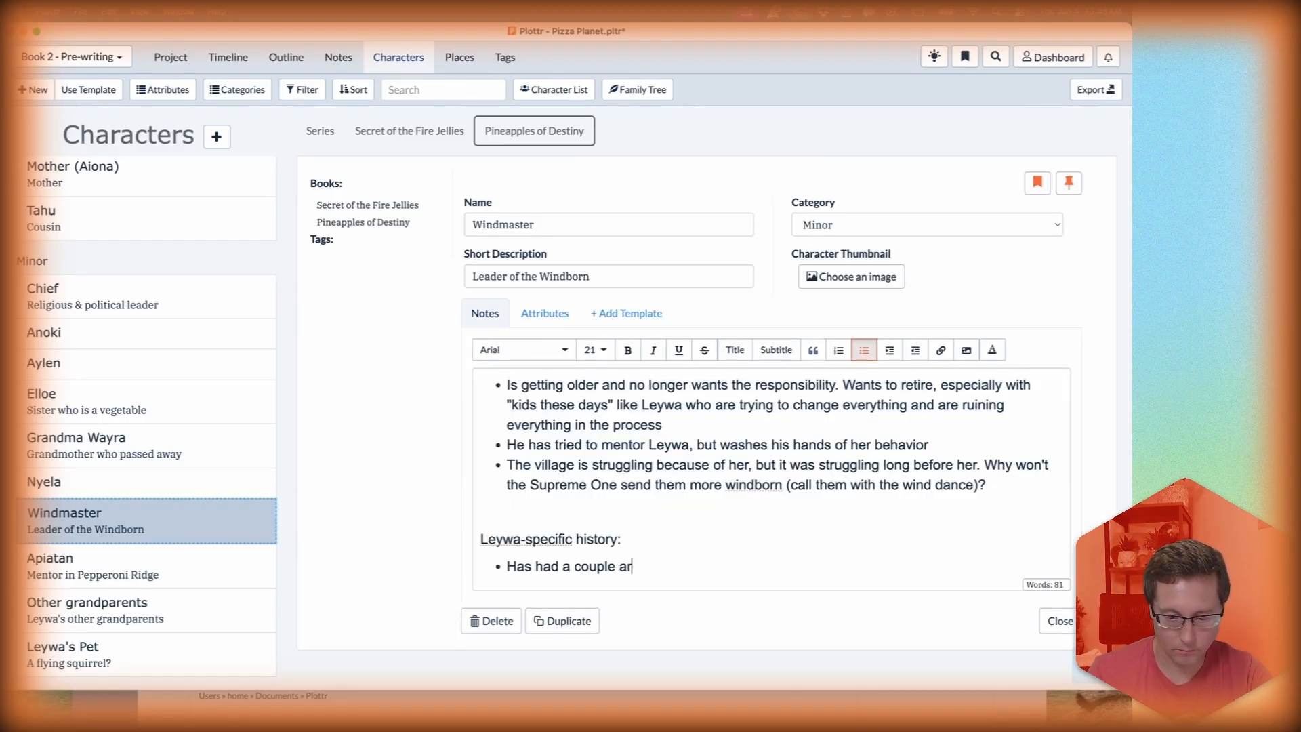
text( the use of windcraft (where Kalani was on her side))
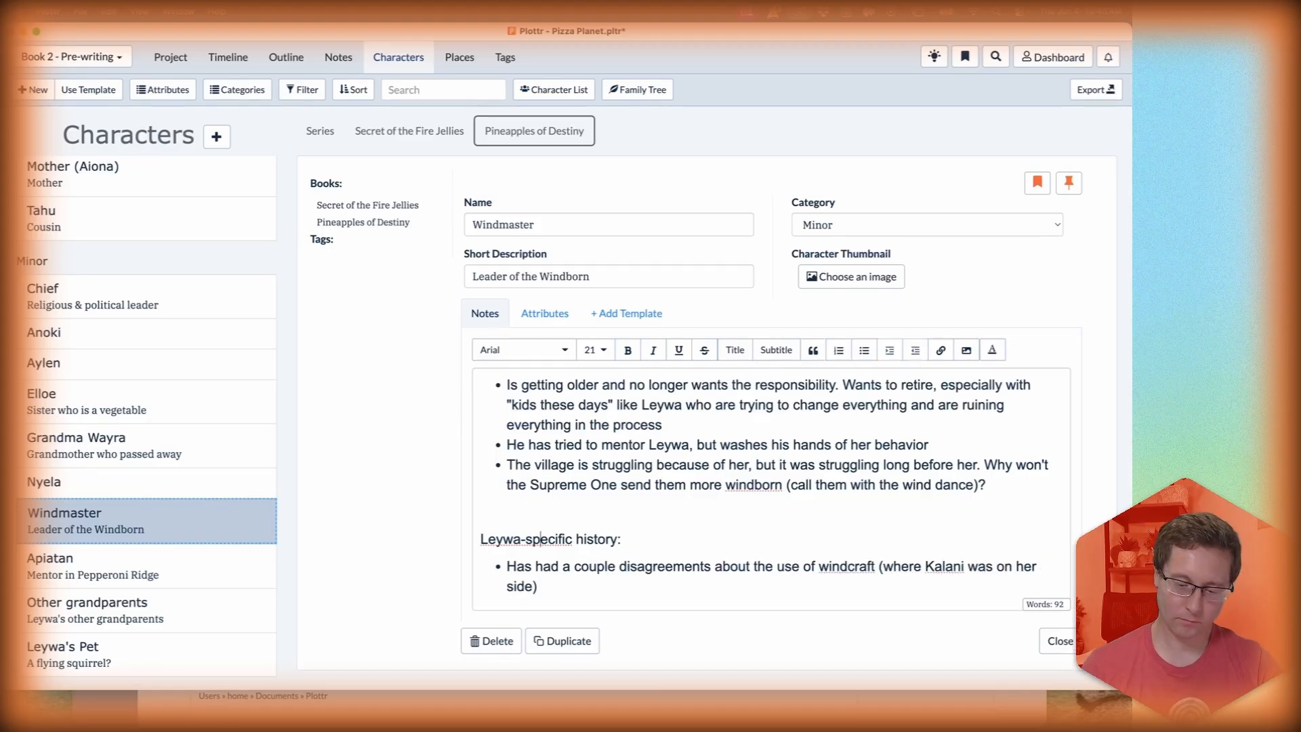
Step: Insert the bullet "Tried to mentor Leywa after book 1" above the windcraft disagreements bullet
click(507, 566)
key(Return)
key(Up)
text(Tried to mentor Leywa after book 1)
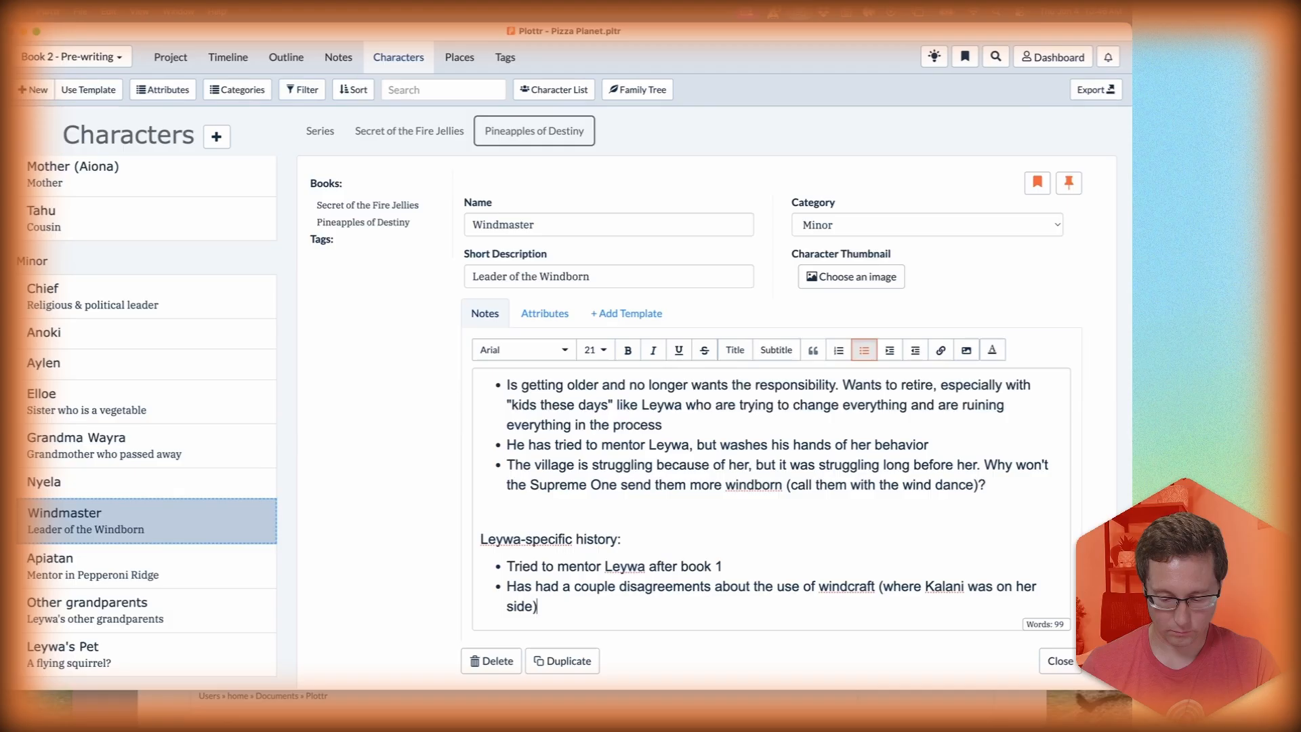
Step: Add the bullet "Got her to do her duty nightly" at the end of Windmaster's Leywa-specific history
key(Return)
text(got her to do her duty nightly)
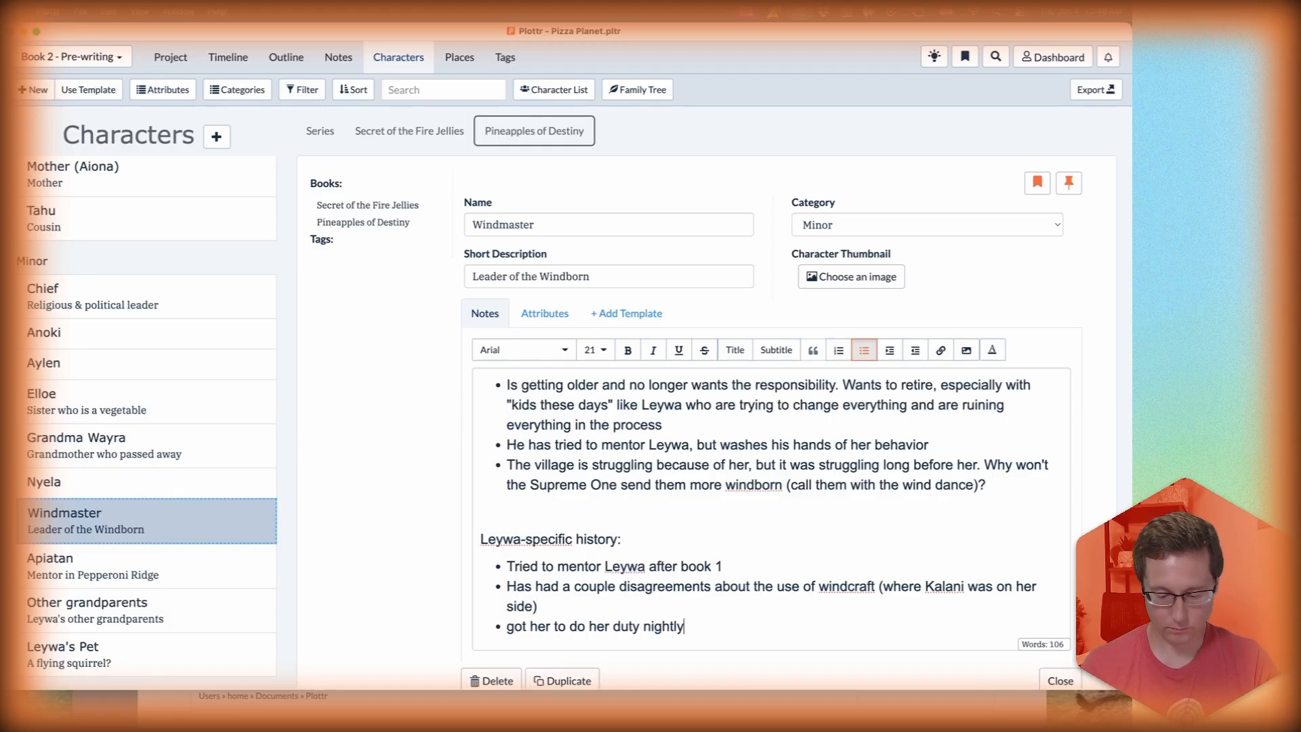
key(super+Left)
key(Delete)
text(G)
key(super+Right)
Step: Delete the "Got her to do her duty nightly" bullet from Windmaster's Leywa-specific history and close his notes
scroll(745, 603, down, 1)
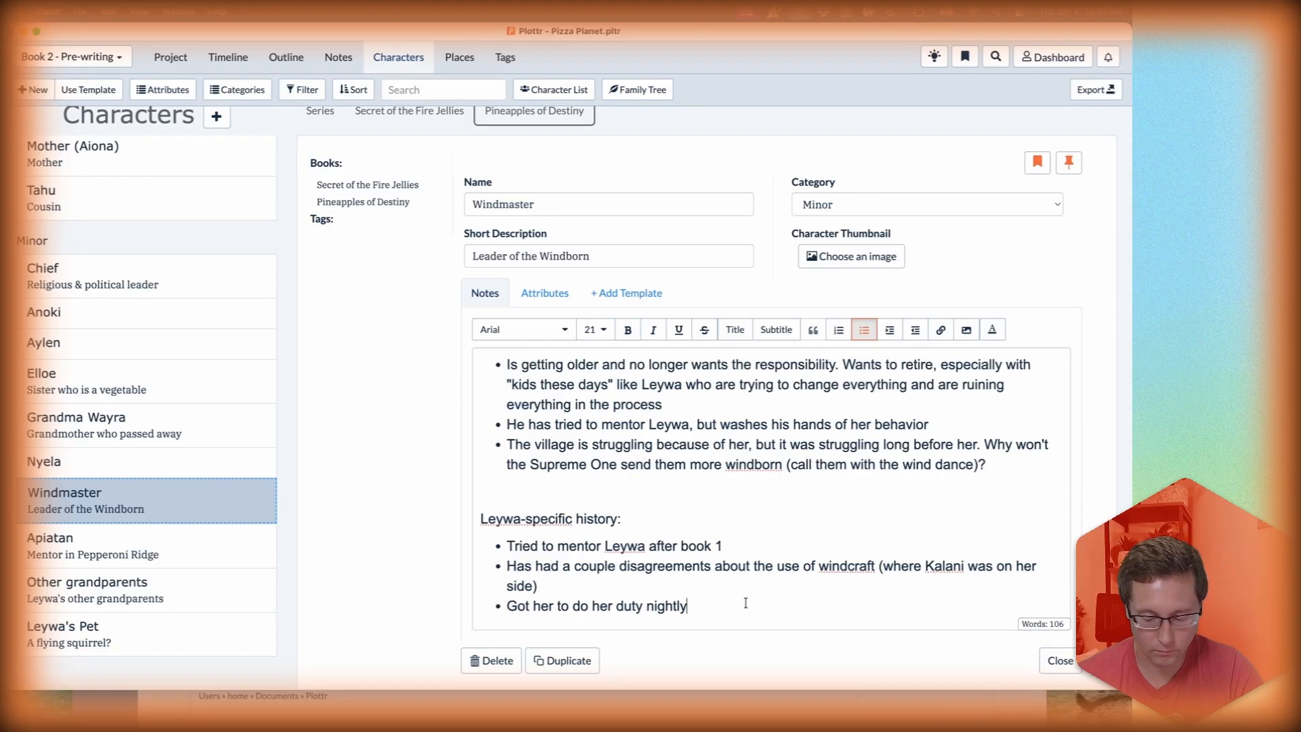
key(shift+super+Left)
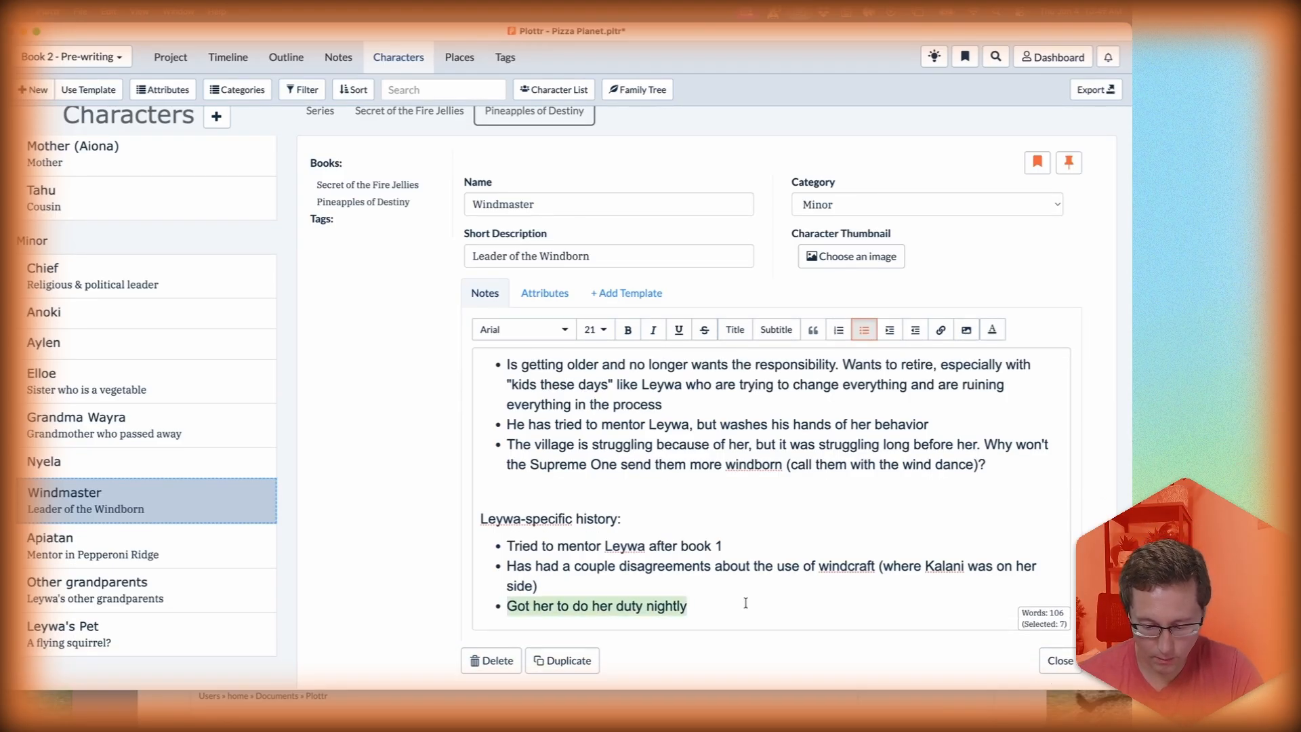
key(BackSpace)
key(BackSpace)
click(1057, 661)
Step: Add a "Leywa-specific history:" heading below the existing text in the Other grandparents' notes and start a bulleted list under it
click(143, 558)
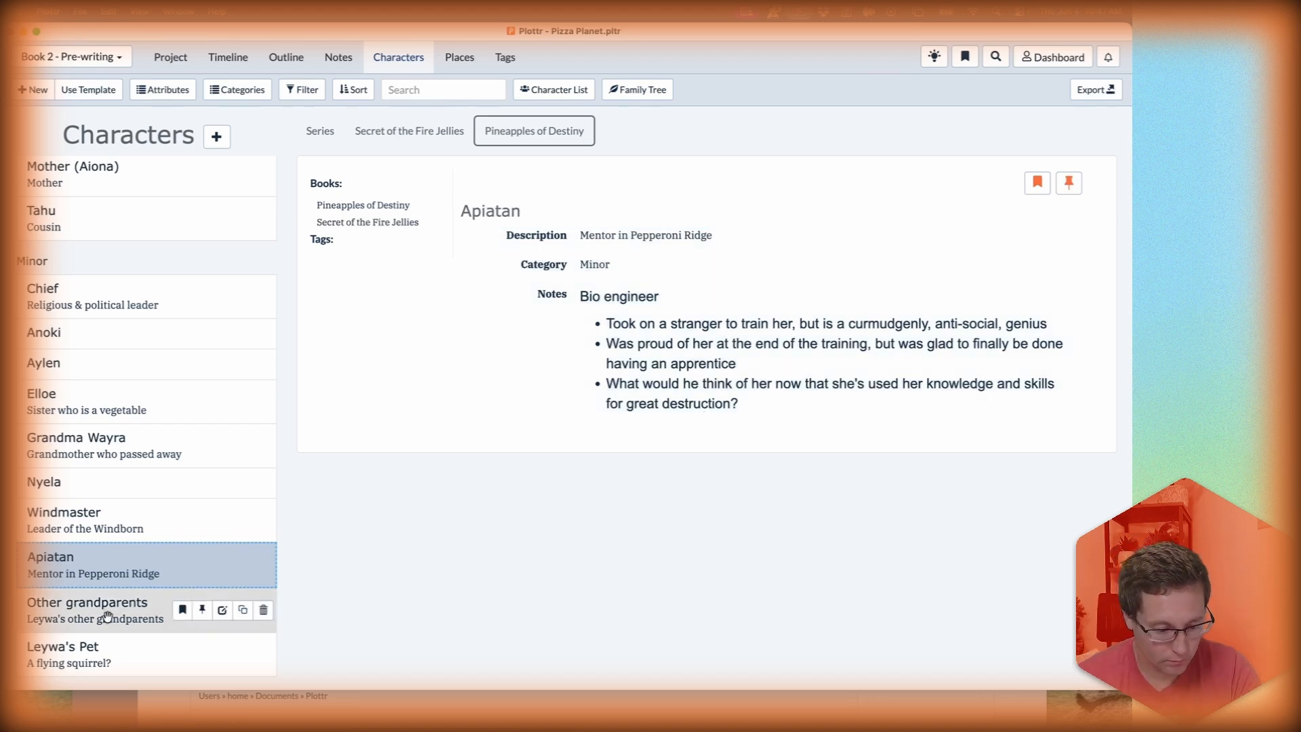
click(107, 616)
click(766, 449)
click(982, 540)
key(Return)
key(Return)
text(Leywa-specific history:)
key(Return)
click(864, 351)
Step: Add the bullet "She doesn't associate much with them. Knows who they are but that they don't like her dad (and therefore her) much"
text(She doesn't associate much with them. Knows who they are but that they don't like her family much)
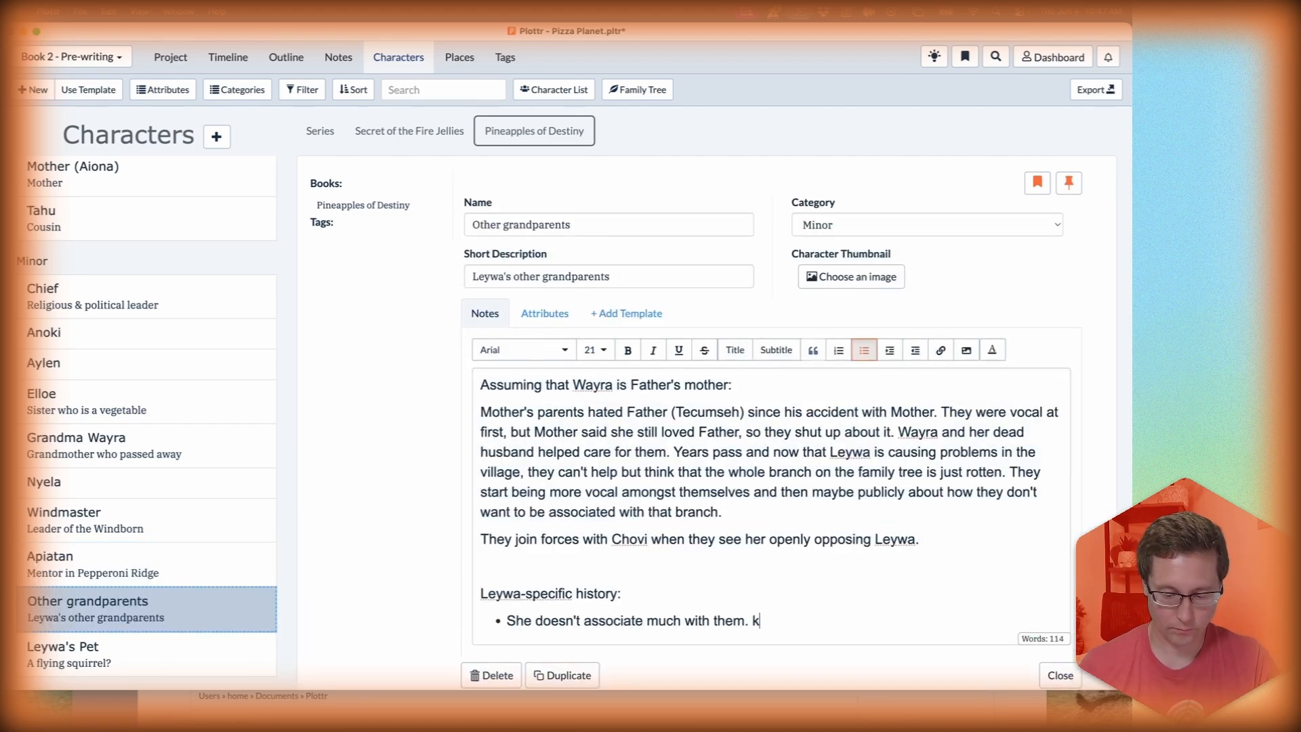
key(alt+Left)
key(Left)
key(alt+BackSpace)
text(dad (and therefore her))
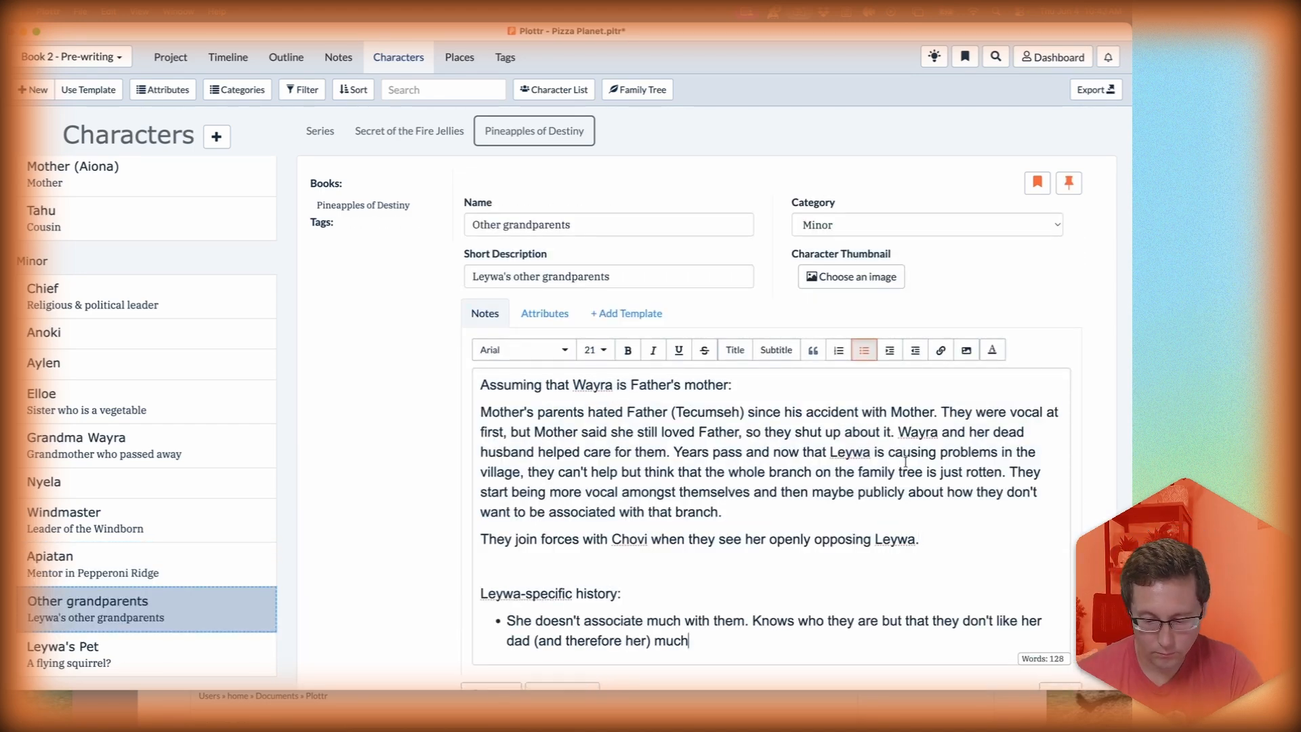
click(1059, 685)
Step: Add a "Leywa-specific history:" heading below the existing bullets in the Chief's notes
click(115, 401)
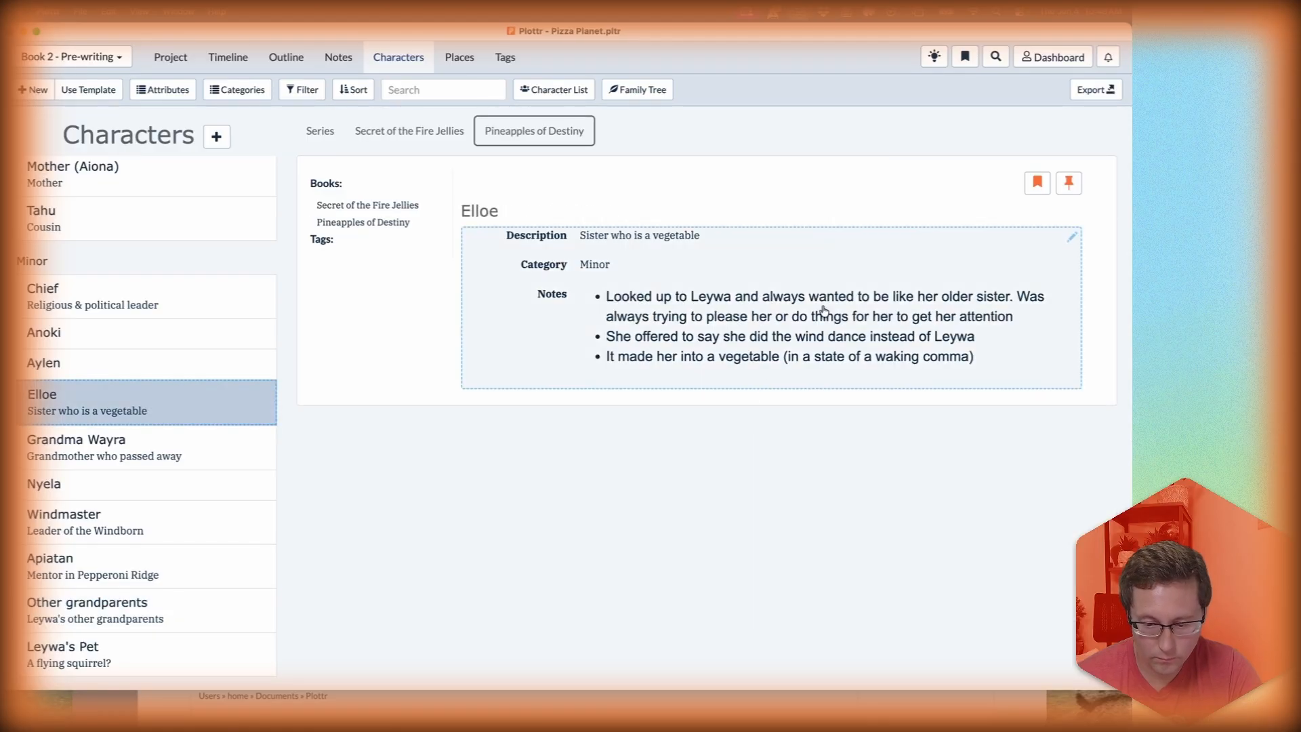
click(105, 294)
click(743, 415)
click(1062, 569)
key(Return)
key(Return)
key(Return)
text(Leywa-specific history:)
Step: Start a bulleted list under the Chief's new heading with "Always is cleaning up Leywa's mess (in his mind"
key(Return)
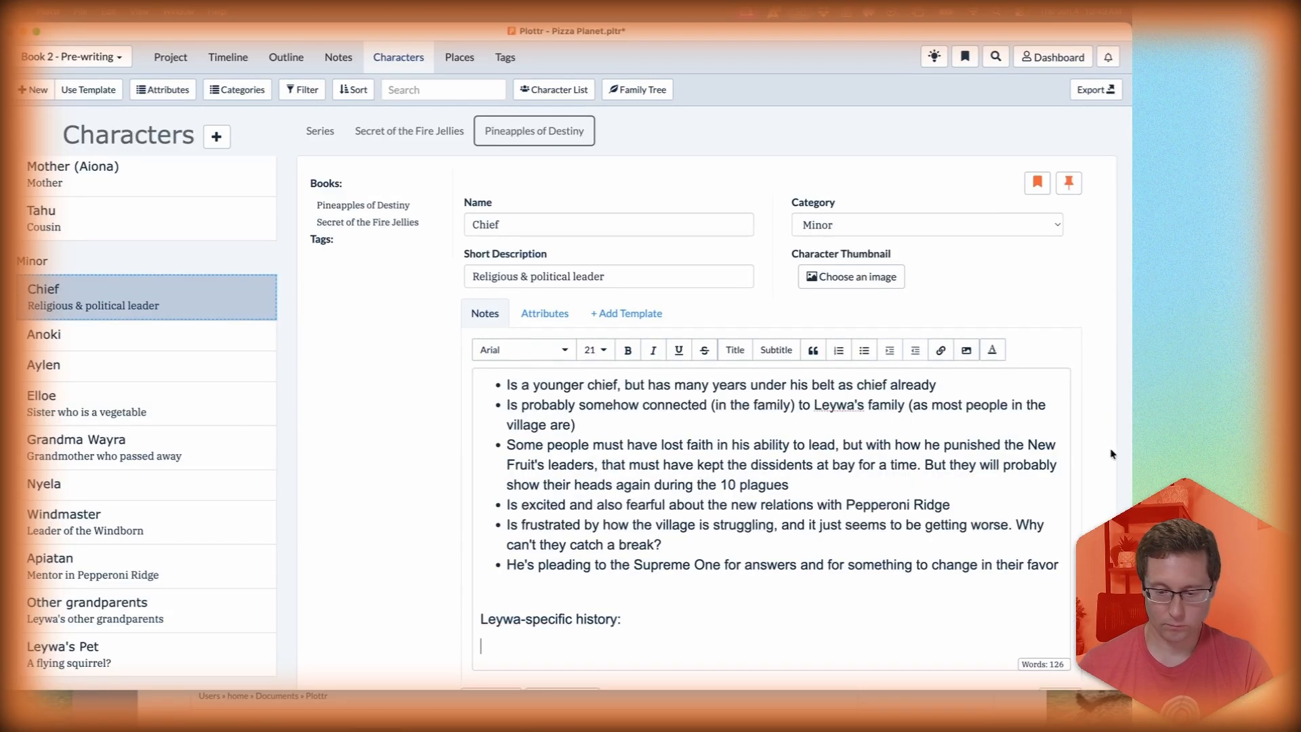
click(864, 349)
text(Always is cleaning up Leywa's mess (in his mind)
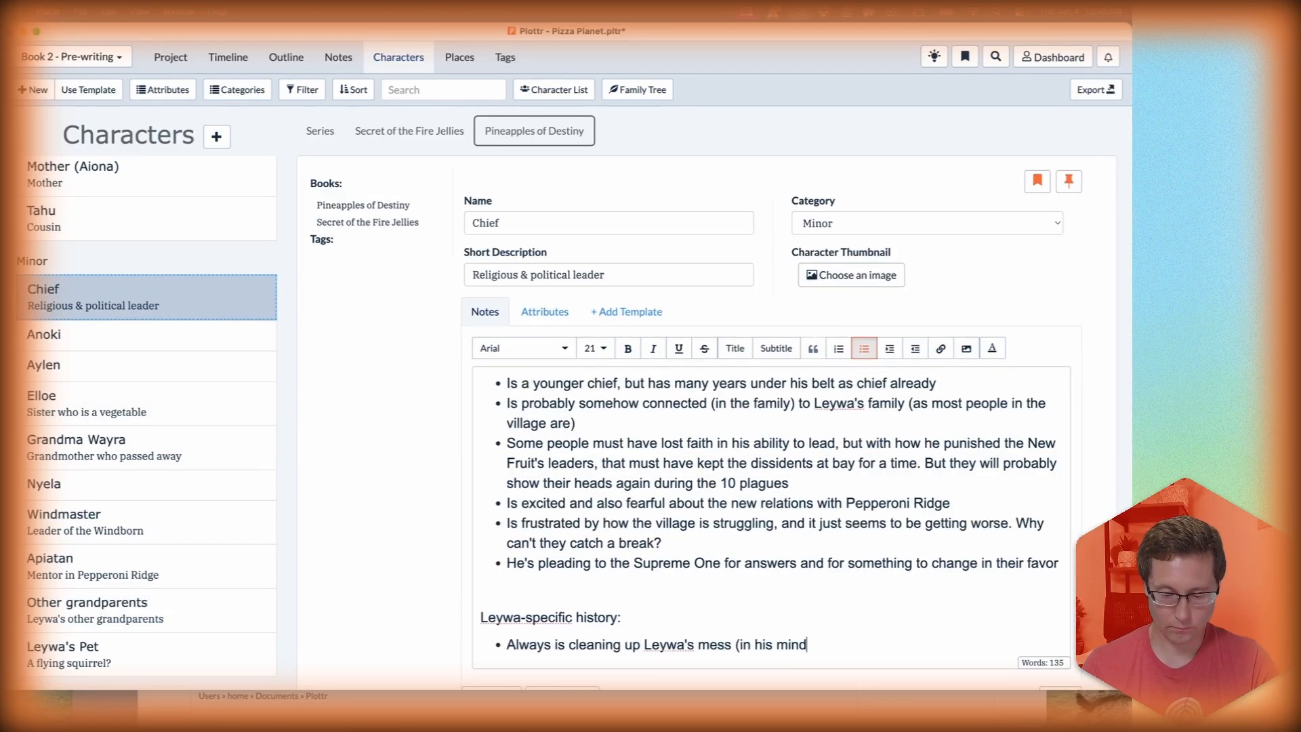
Step: Continue the bullet with ") or at least shielding some people in the village from her mistakes (softening the blow, speaking on her behalf, explaining her side of it)"
text() or at least shielding some people in the village from her mistakes (softening the blow, speaking on her behalf, explaining her side of it))
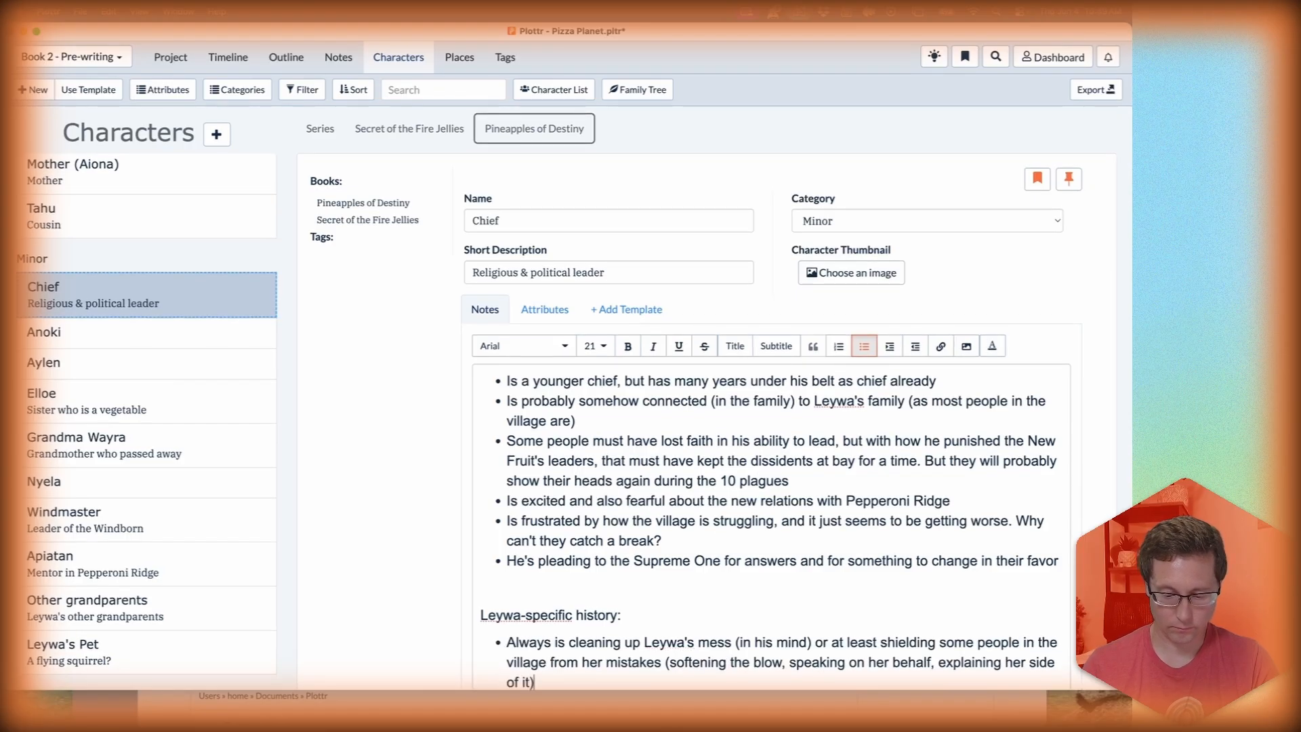
Step: Insert ", trying to get them to see what her intentions were, etc" before the bullet's closing parenthesis and close the Chief's notes
key(Left)
text(, trying to get them to see what her intentions were, etc)
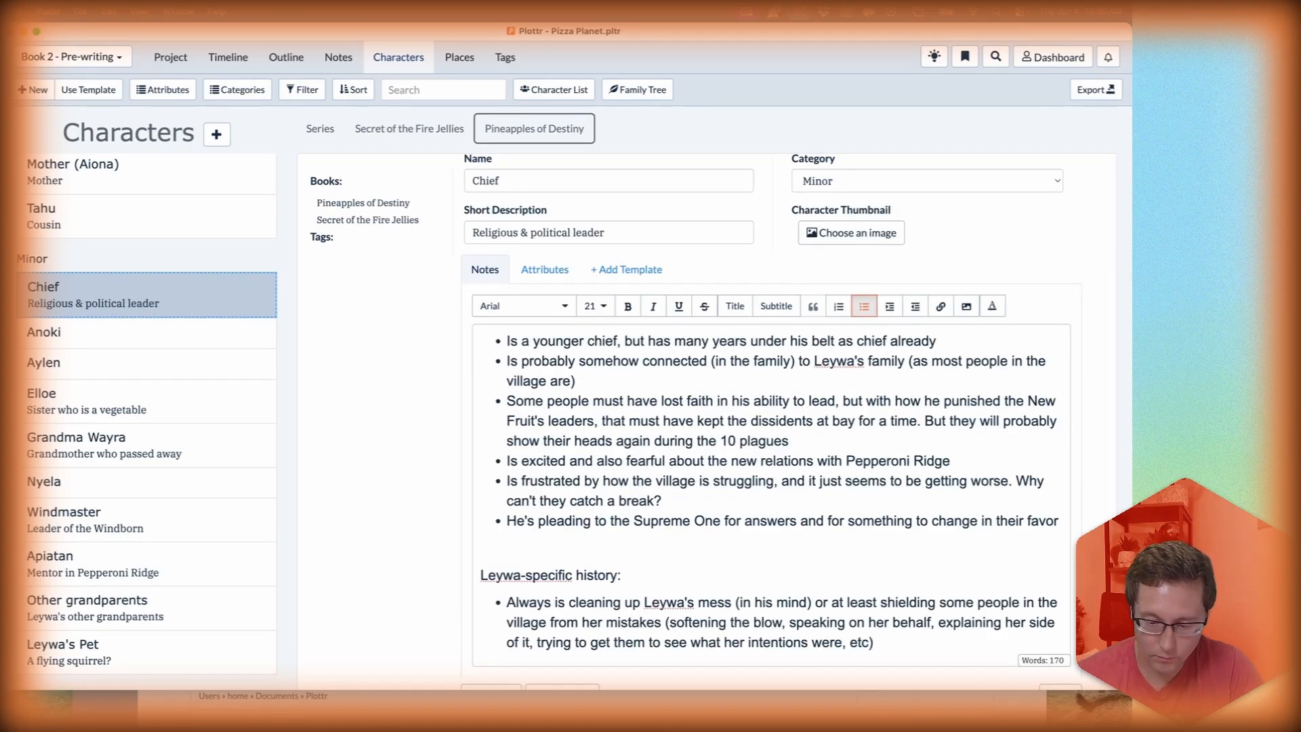
key(Return)
scroll(926, 590, down, 1)
key(BackSpace)
click(1060, 659)
Step: Add a "Leywa-specific history:" heading below the existing bullets in Tahu's notes
scroll(149, 433, up, 4)
click(149, 458)
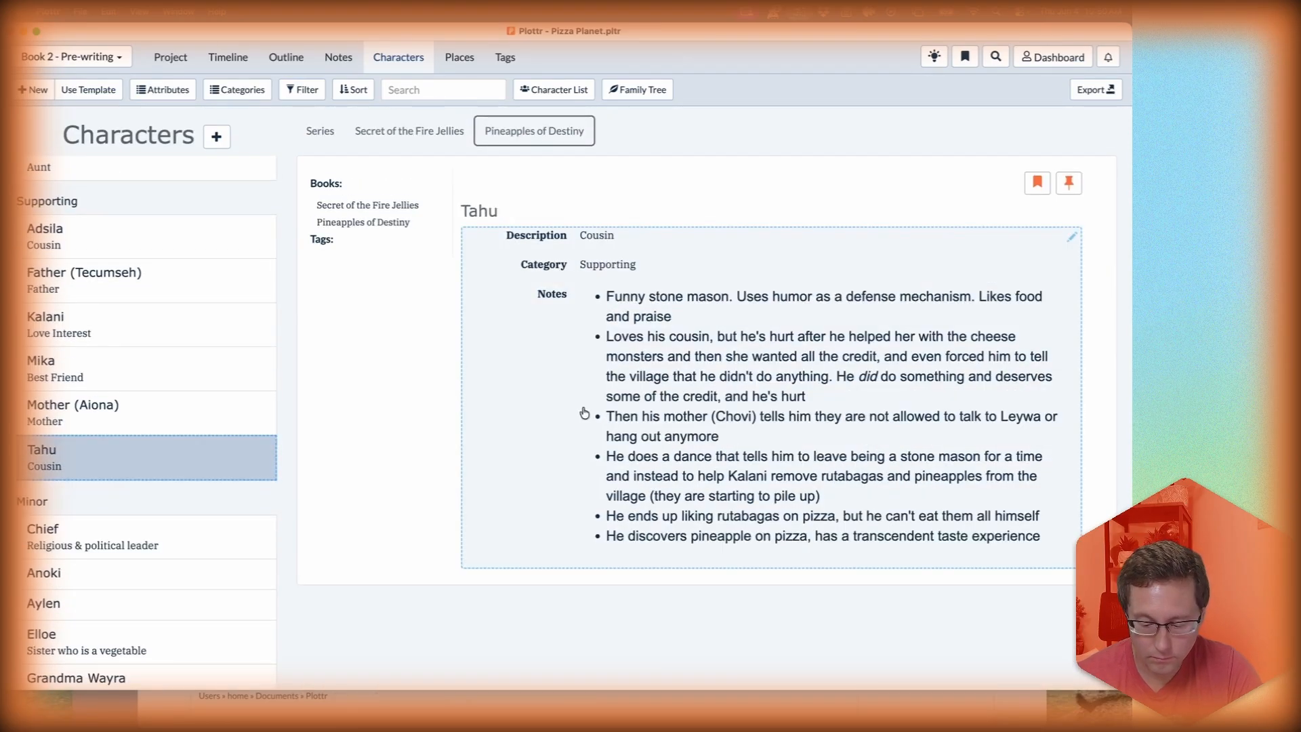
click(584, 413)
click(955, 586)
key(Return)
key(Return)
key(Return)
text(Leywa-specific history:)
key(Return)
scroll(780, 528, down, 1)
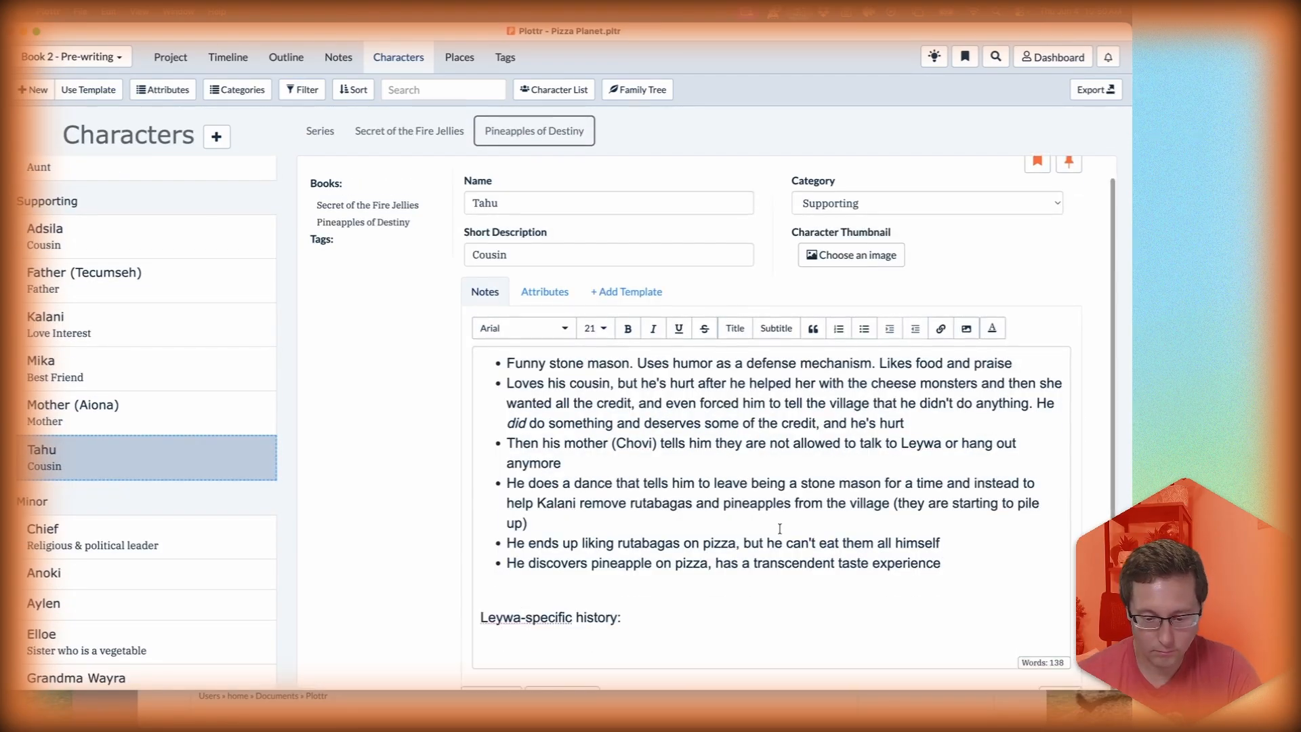
Step: Start an empty bullet under Tahu's new heading and copy the heading together with the bullet
text(-)
key(shift+Up)
key(super+c)
key(Right)
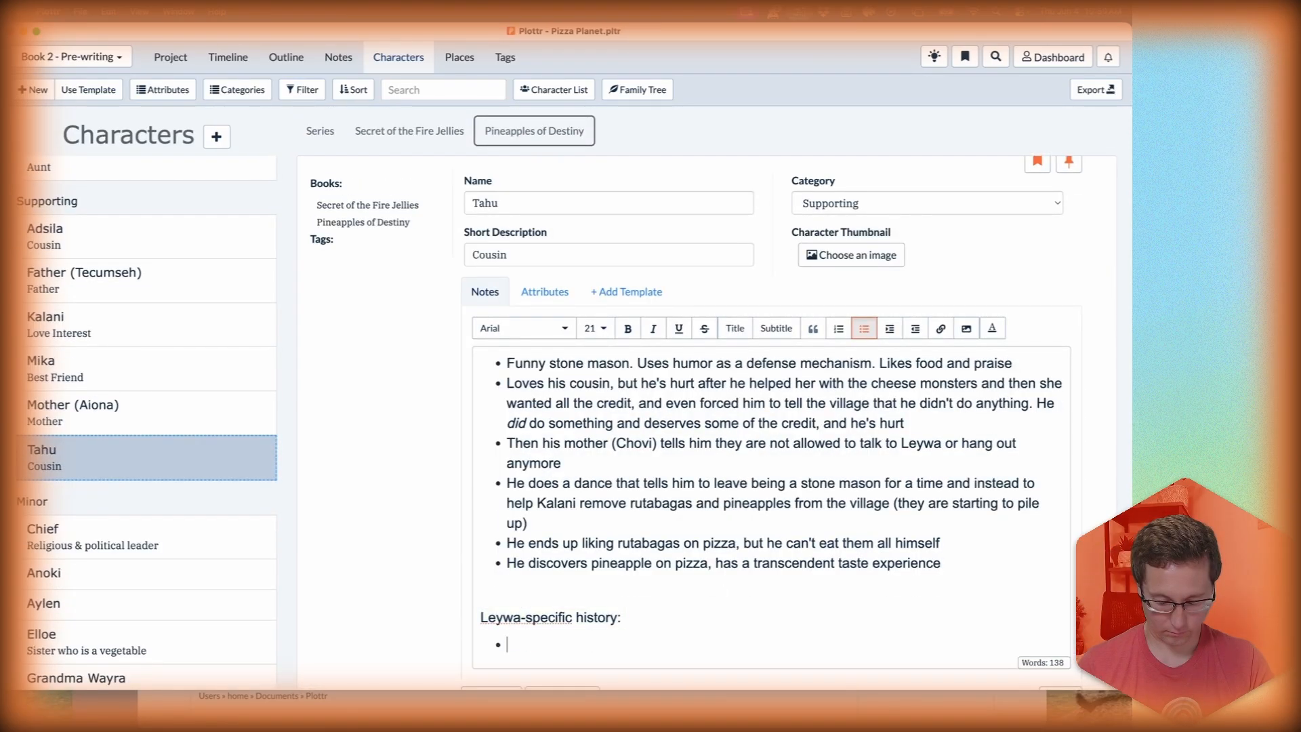
Step: Write Tahu's first history bullet as "Was sad when Leywa left (before book 1) and didn't understand why"
text(Was sad when Leywa left and didn't understand why)
click(668, 644)
text((before book 1))
click(930, 644)
Step: Add the bullet "Was so excited to have her back (in 1 piece and safe) and enjoyed working with her in book 1" and close Tahu's notes
key(Return)
text(Was so e)
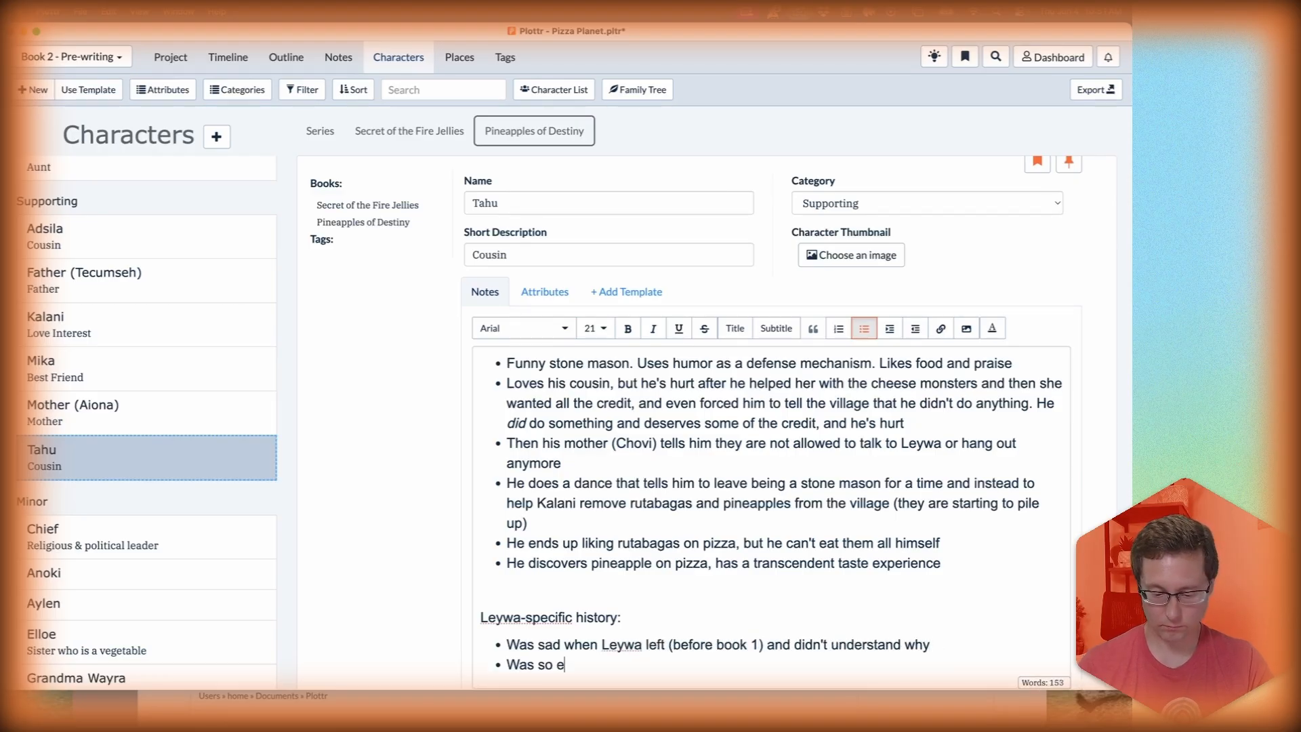
text(xcited to have her back (in 1 piece and safe) and enjoyed working with her in book 1)
key(Return)
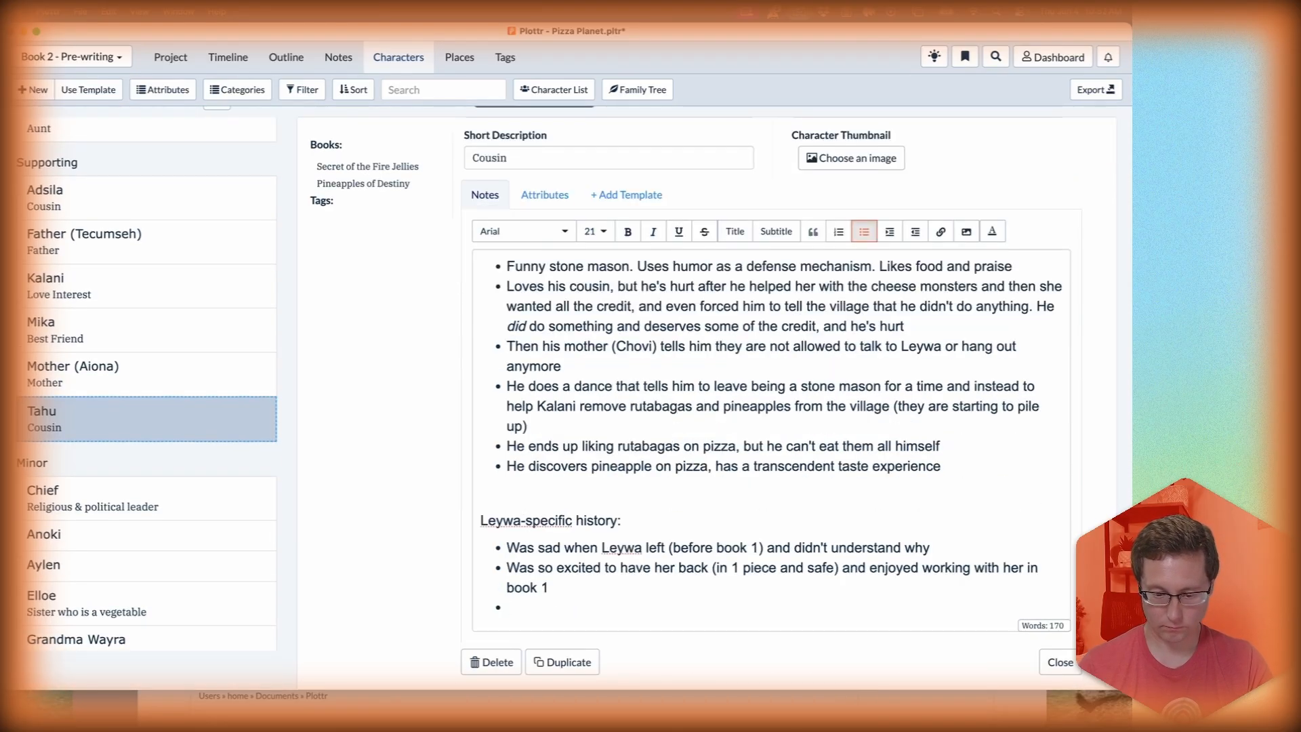
key(BackSpace)
click(1058, 661)
Step: Paste the copied "Leywa-specific history:" heading and empty bullet below the last bullet in Mother (Aiona)'s notes
click(136, 409)
click(700, 414)
click(774, 624)
key(Return)
key(Return)
key(Return)
key(super+v)
Step: Add the bullet "Had a strained relationship with her kids because of their situation (or that was her excuse at least)"
text(Had)
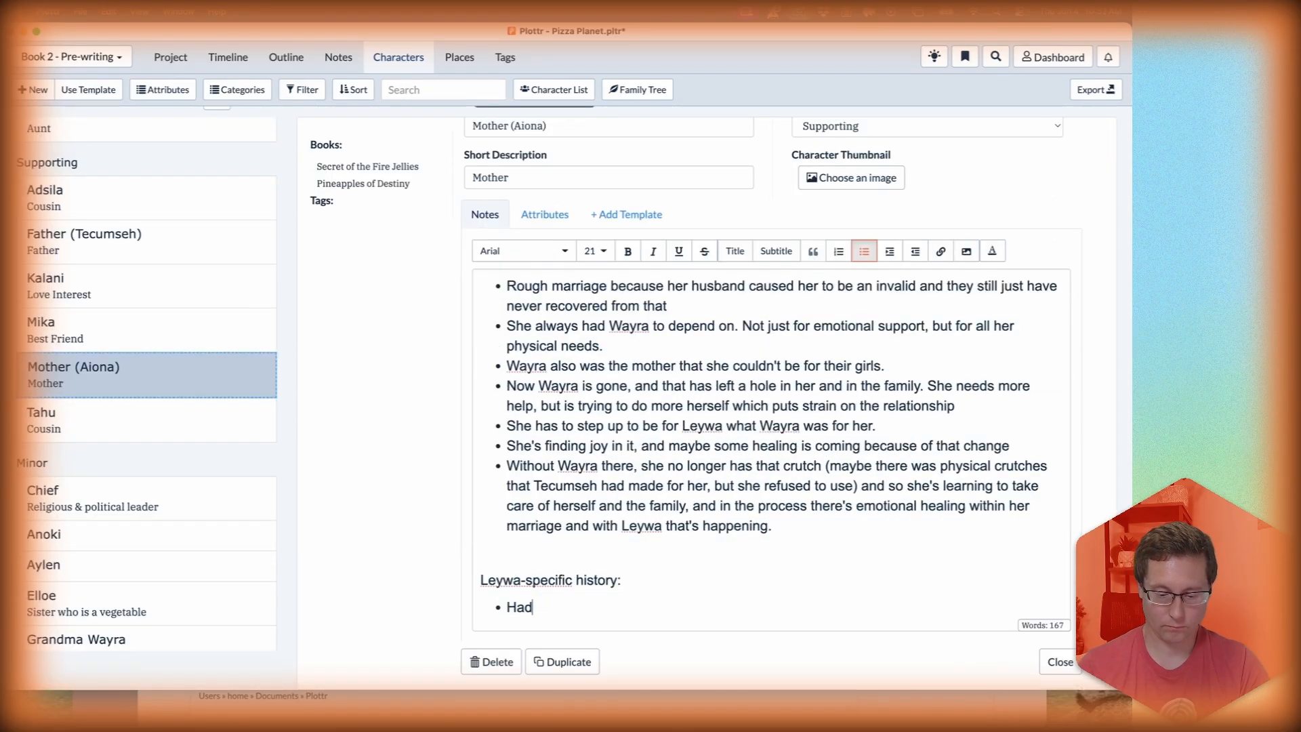
text( a strained relationship with her kids because of their situation (or that was her excuse at least))
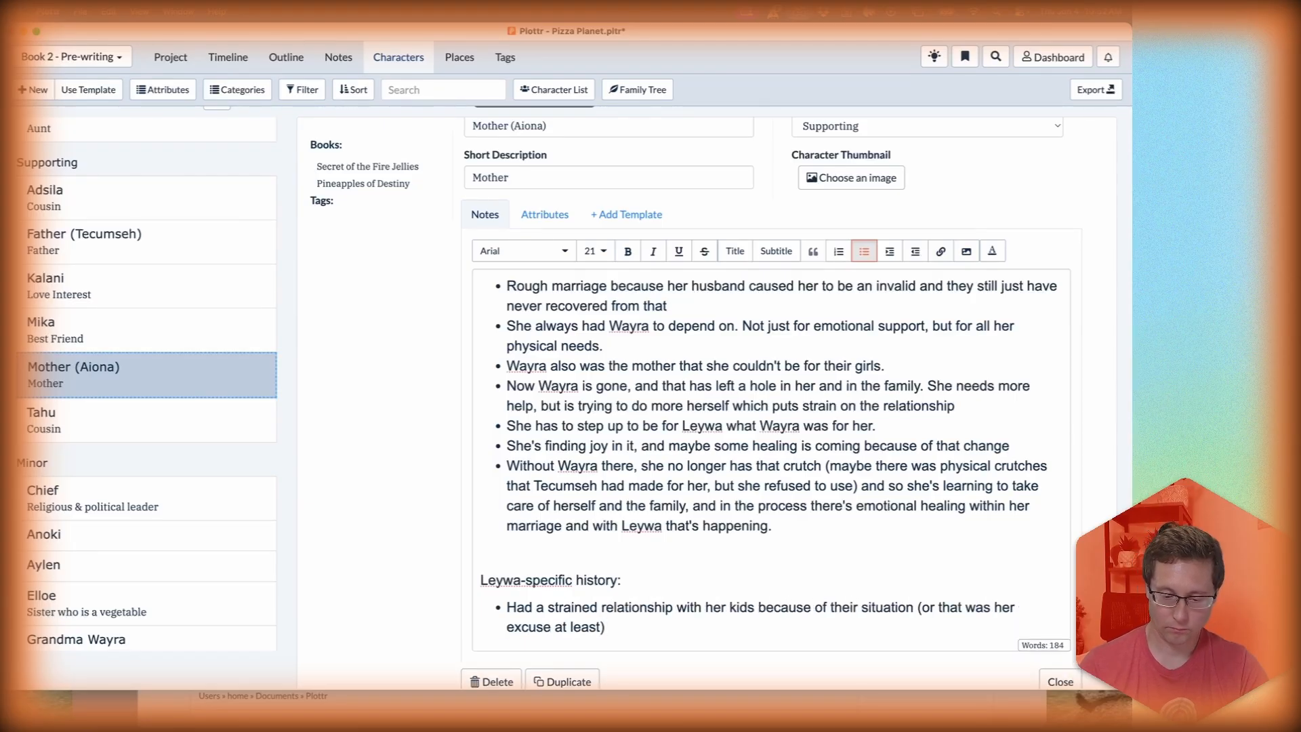
key(Return)
Step: Add the bullet "Leywa relied more on her dad, and Mother was guilty and jealous about that, but couldn't quite get over what was holding her back"
text(Leywa relied more on her dad, and Mother was guilty and jealous about that, but c)
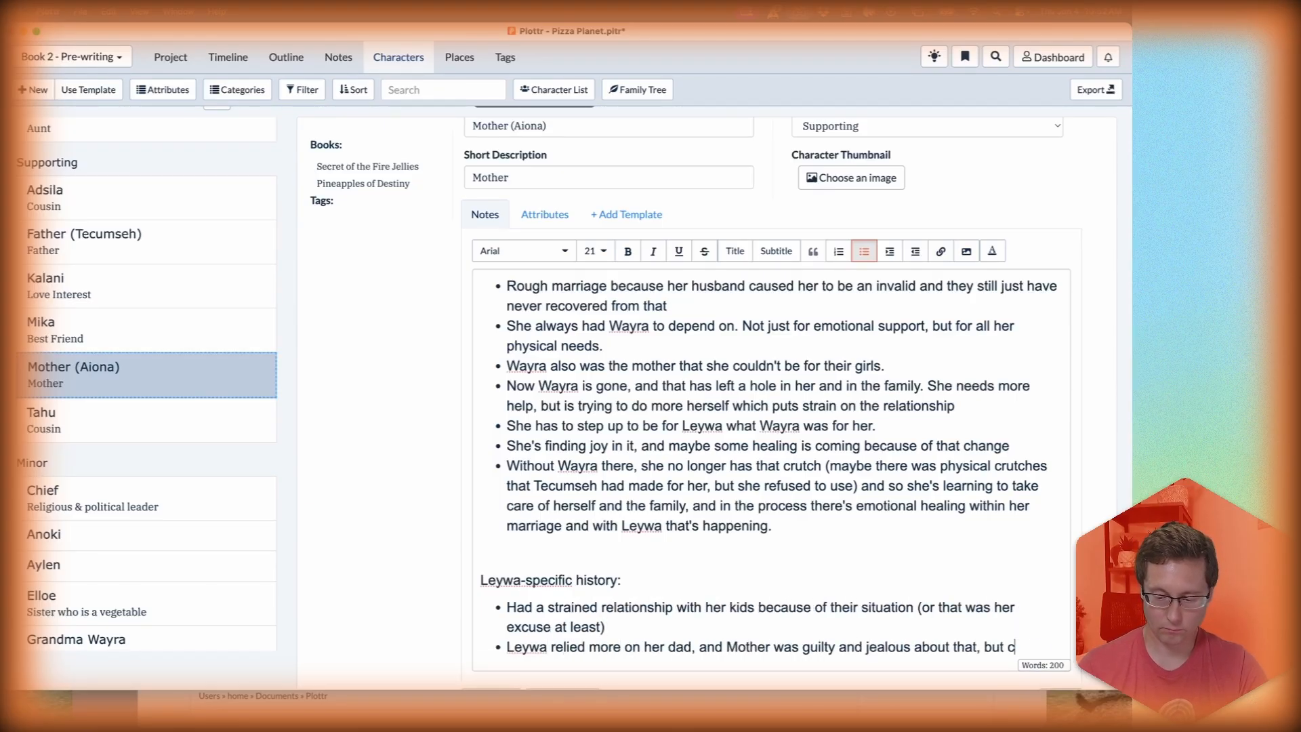
text(ouldn't quite get over what was holding her back)
key(Return)
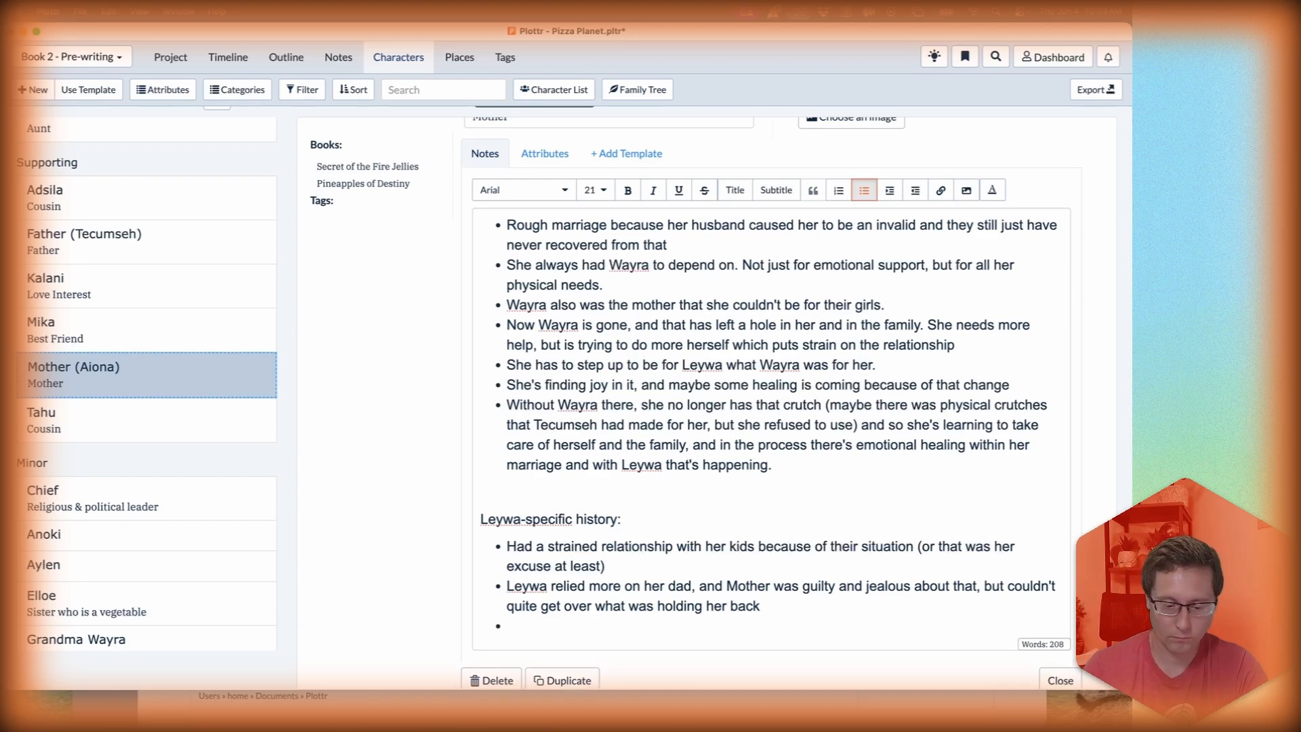
Step: Add the bullet "Angry at Leywa for what she did to Elloe, but can't bring herself to say it (feels guilty)" and close Mother's notes
text(Was angry at Leywa for)
key(super+Left)
key(alt+shift+Right)
key(Delete)
key(Delete)
key(Delete)
text(A)
key(super+Right)
text(what she did to Elloe, bu)
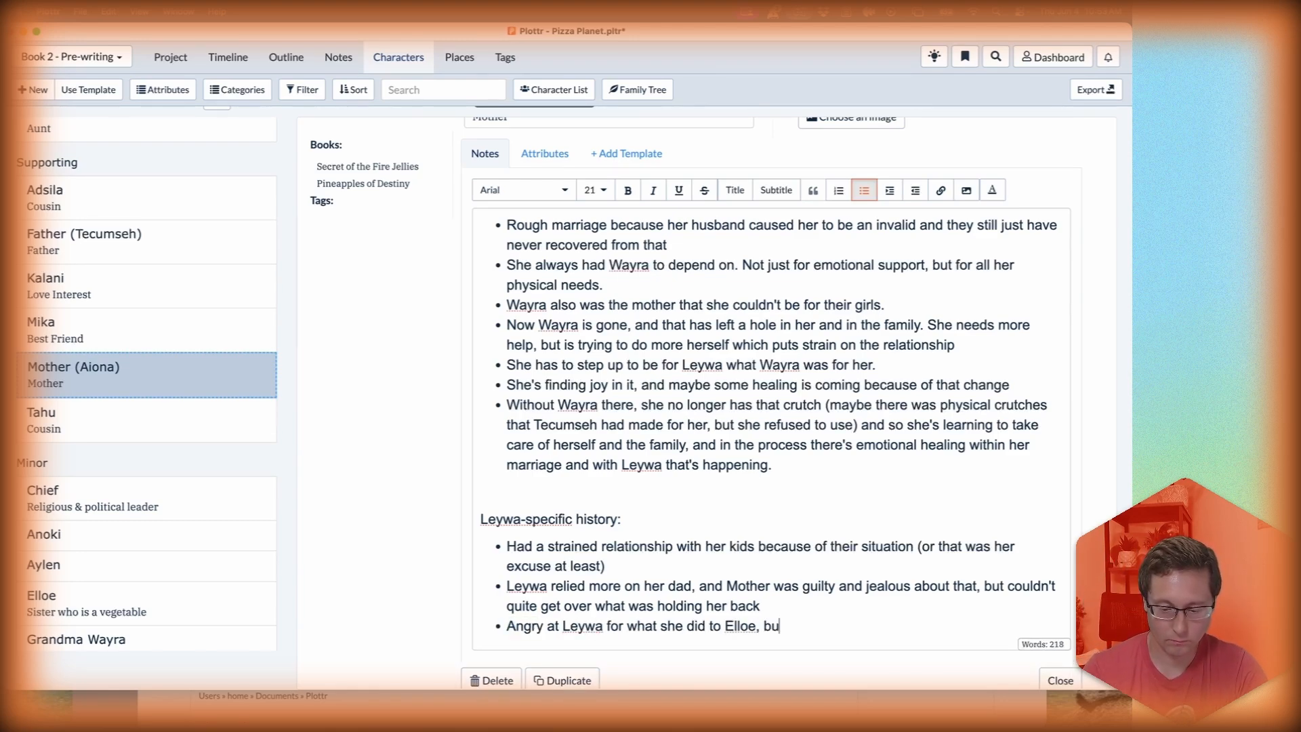
text(t can't bring herself to say it (feels guilty))
key(Escape)
Step: Paste the copied "Leywa-specific history:" heading and empty bullet into Mika's empty notes
click(145, 330)
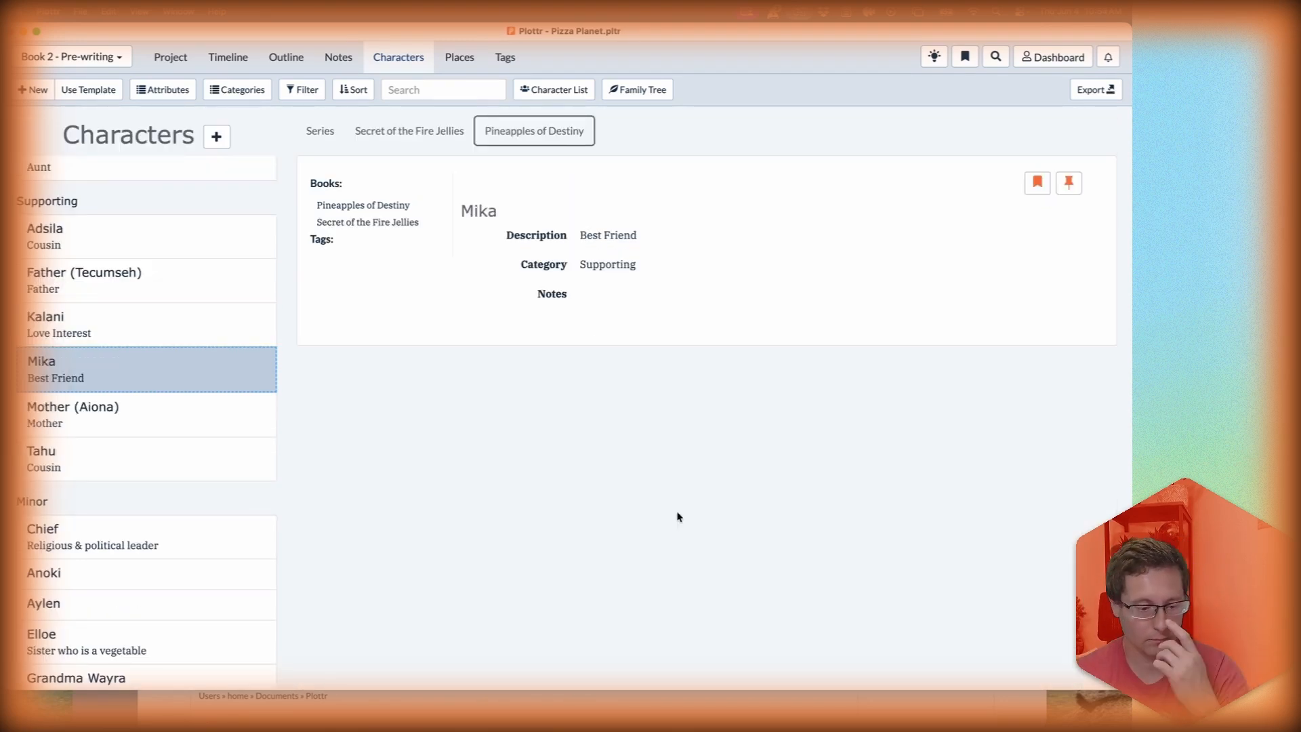
click(668, 308)
click(668, 387)
key(super+v)
Step: Add the bullets "Were best friends since kids" and "She helped Leywa in book 1" to Mika's history
text(Were best friends since kids)
key(Return)
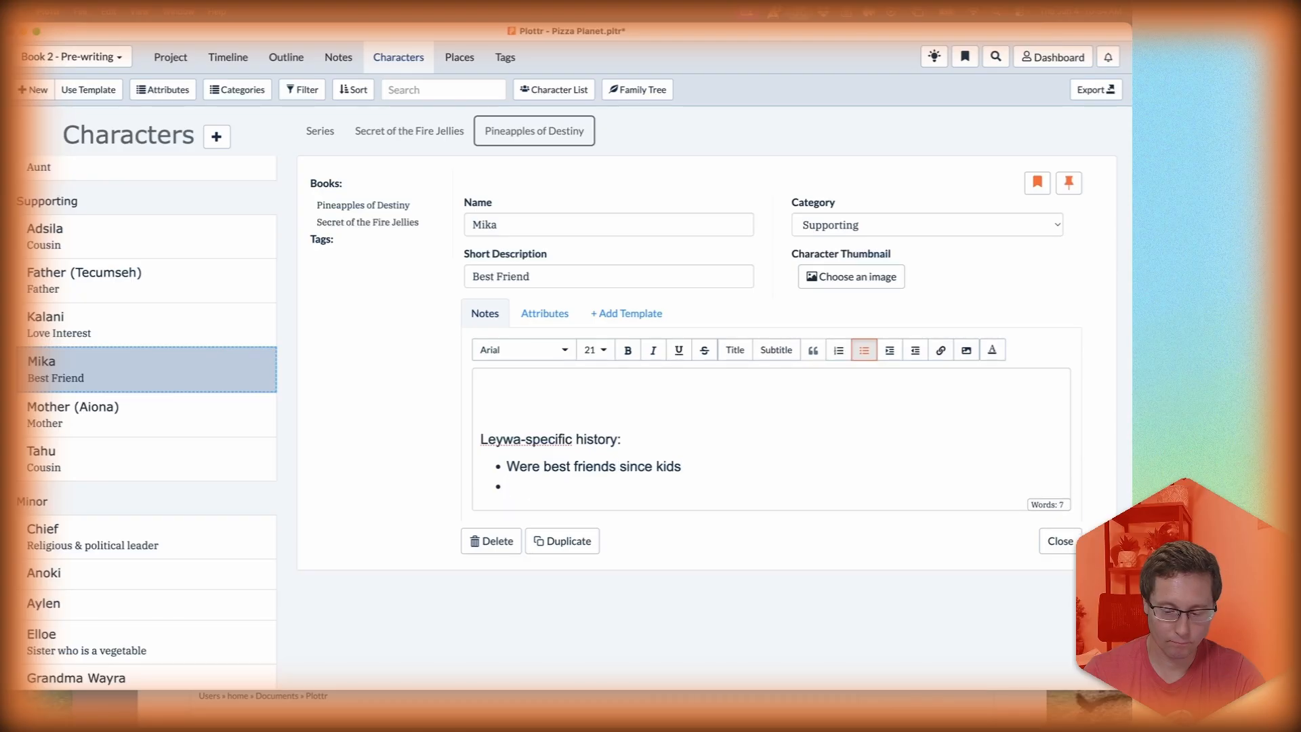
text(She helped Leywa in book 1)
key(Return)
Step: Add the bullet "Is in support of Leywa, but mostly because she is causing chaos and destruction" and close Mika's notes
text(Is in support of Leywa, but mostly because she is causing chaos and destruction)
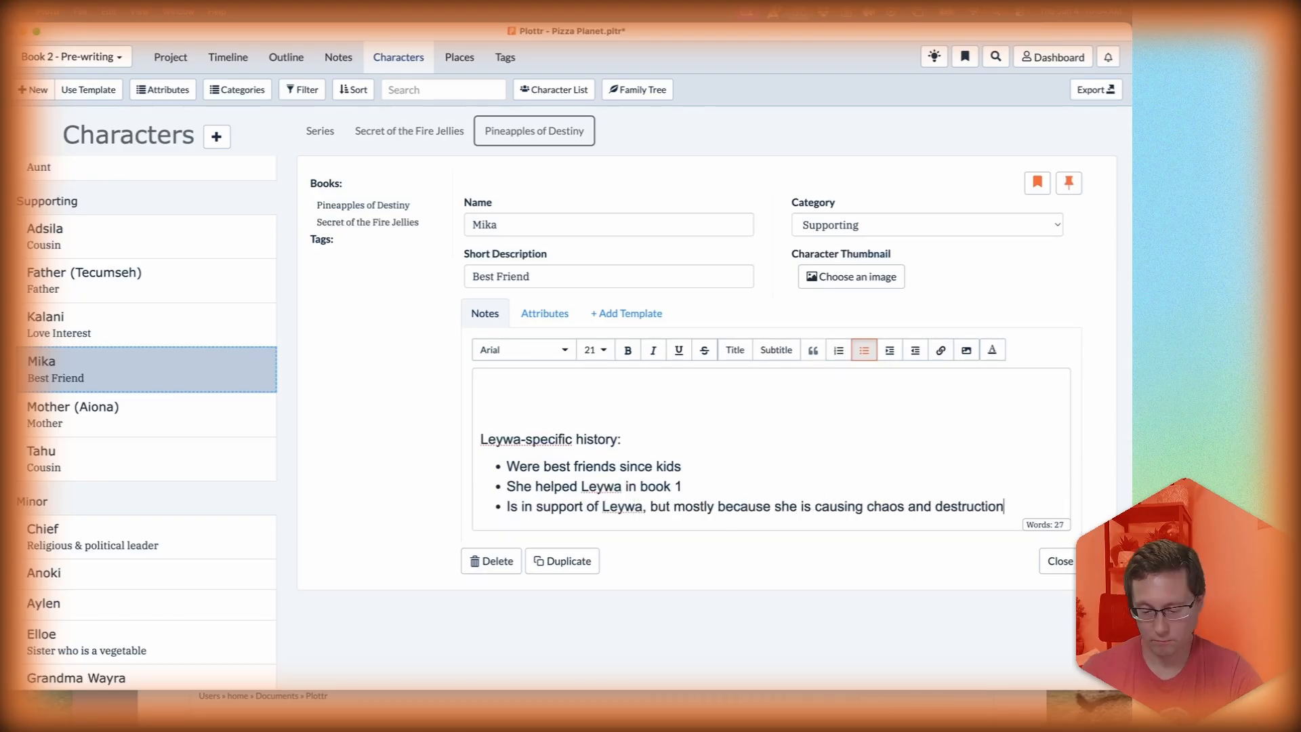
key(Escape)
Step: Review Kalani's notes and add the "Leywa-specific history:" heading with an empty bullet at their end
click(102, 324)
scroll(565, 501, down, 3)
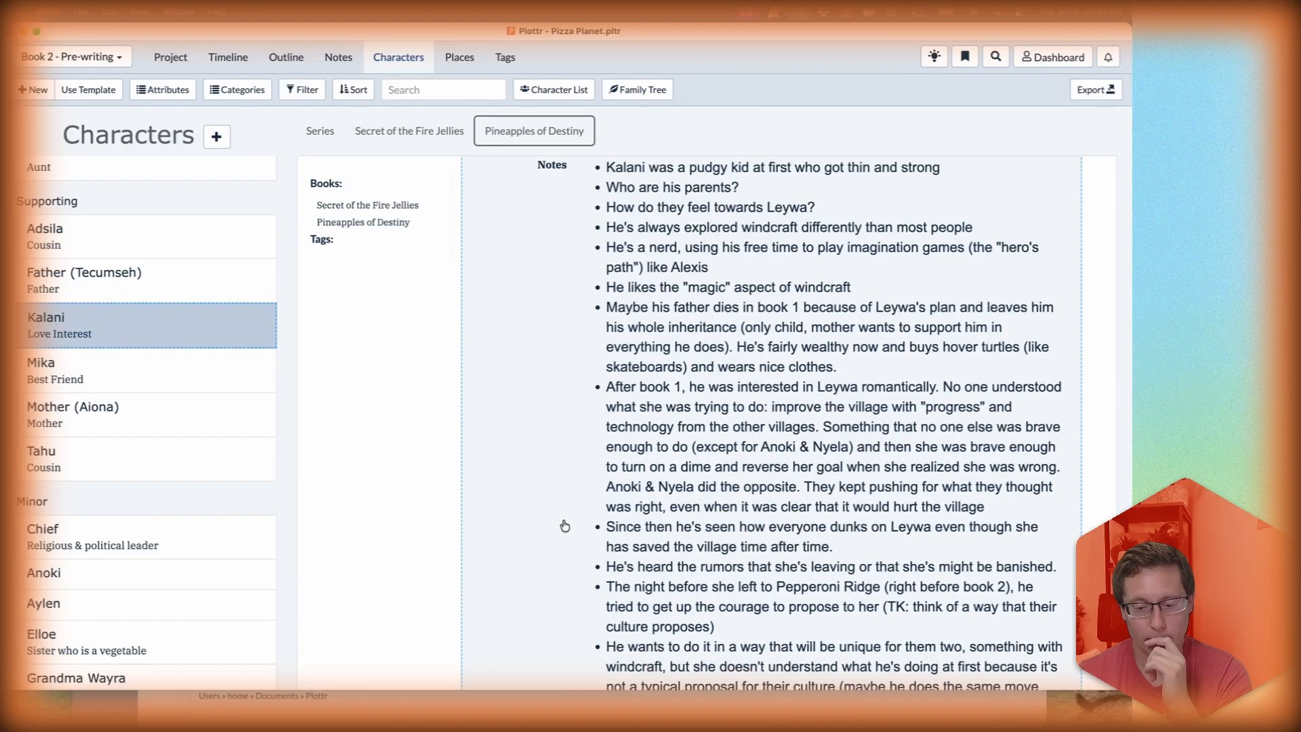
scroll(565, 525, down, 3)
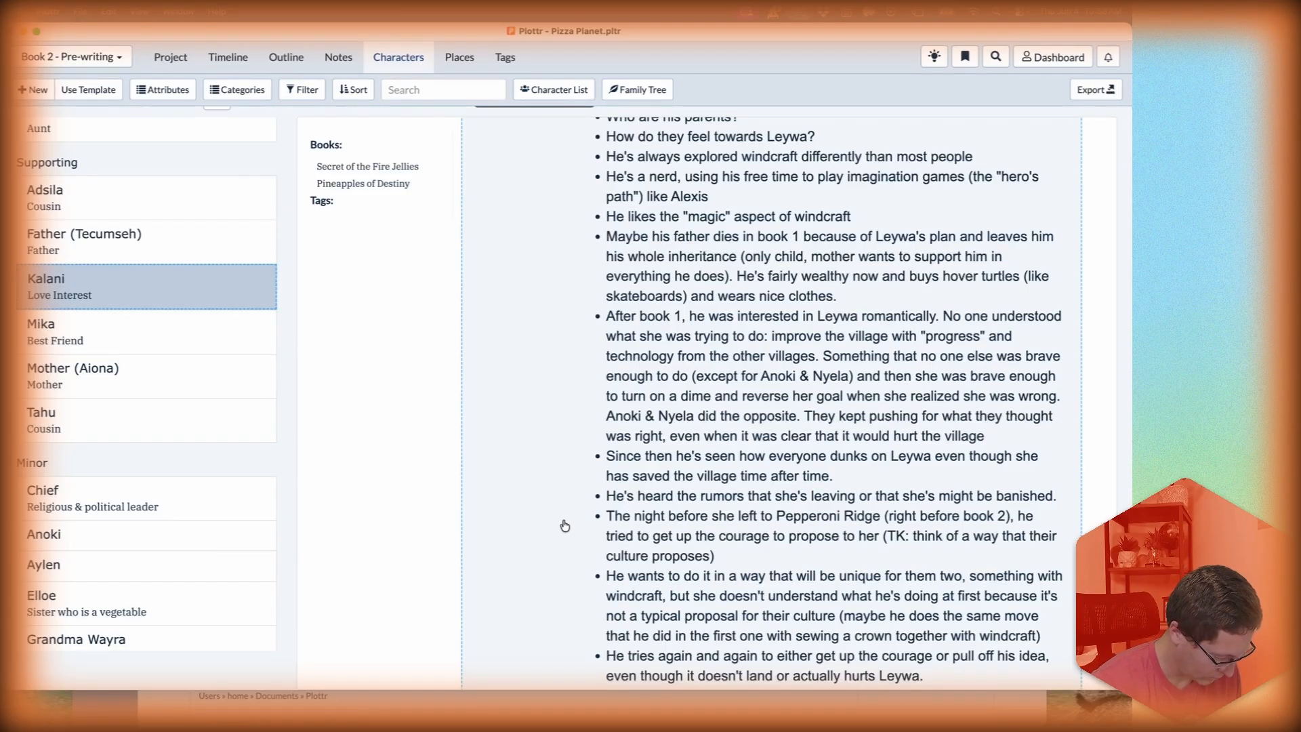
scroll(810, 307, up, 3)
click(811, 307)
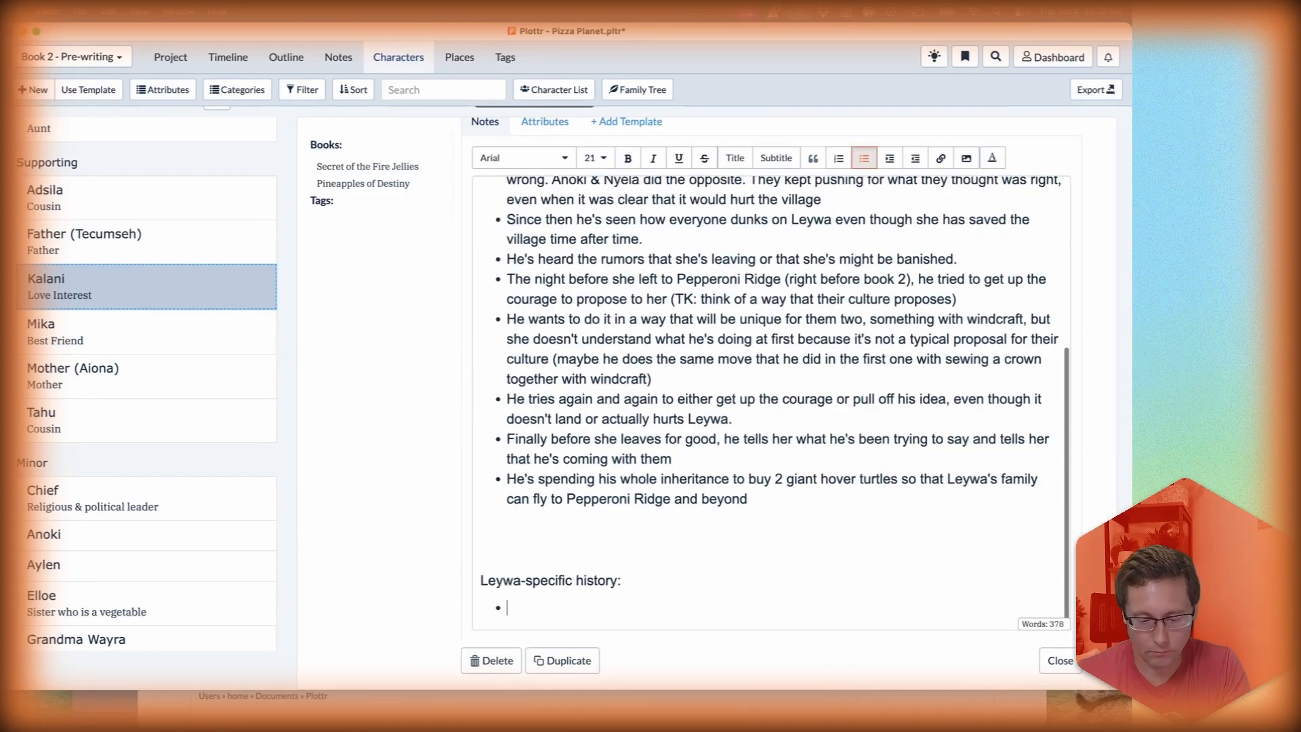
Step: Write Kalani's first history bullet as "Same teacher in school growing up (called "mentor" in book 1)"
text(same teacher in school growing up ("mentor"))
key(alt+Left)
text(called ")
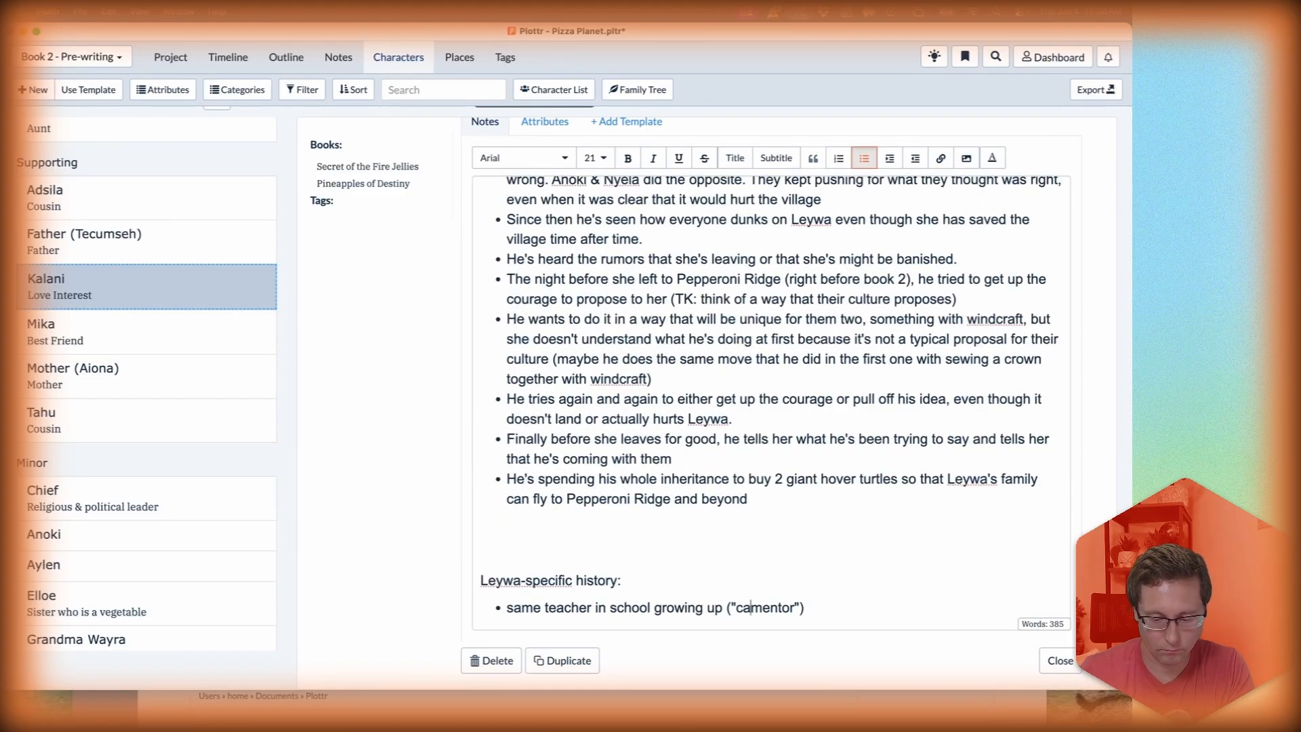
key(alt+Left)
key(BackSpace)
key(alt+Right)
key(alt+Right)
key(Right)
text(in book 1)
key(Right)
key(Return)
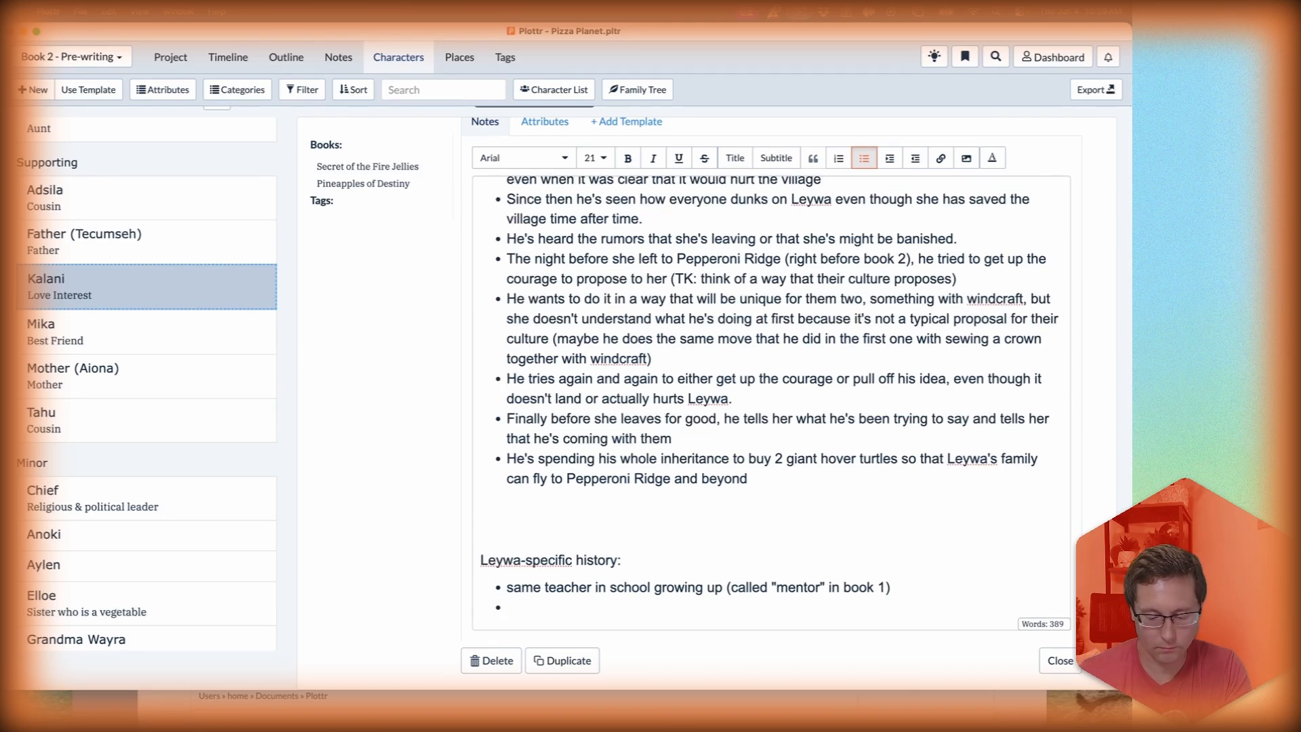
Step: Add the bullet "They grew closer in book 1. Developed a relationship, but nothing romantic" and close Kalani's notes
text(They grew closer in book 1. Developed a relationship, but nothing romantic)
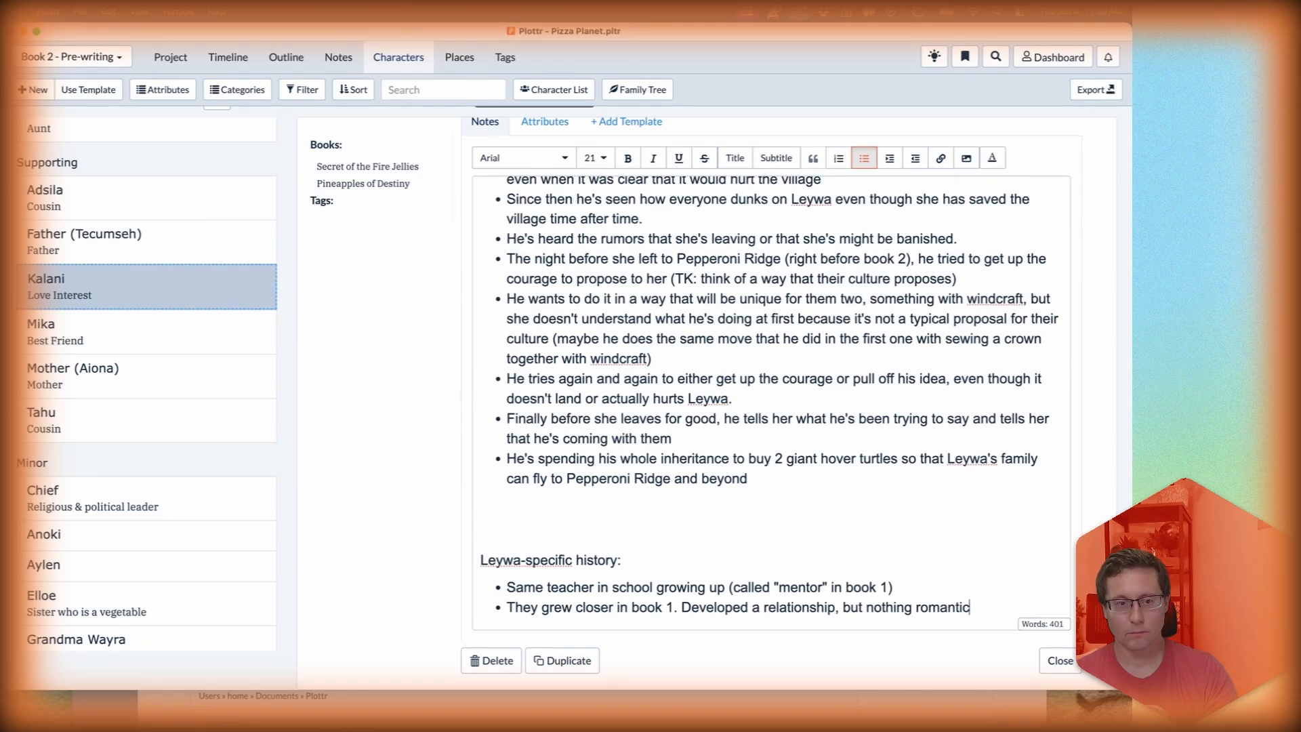
click(1068, 668)
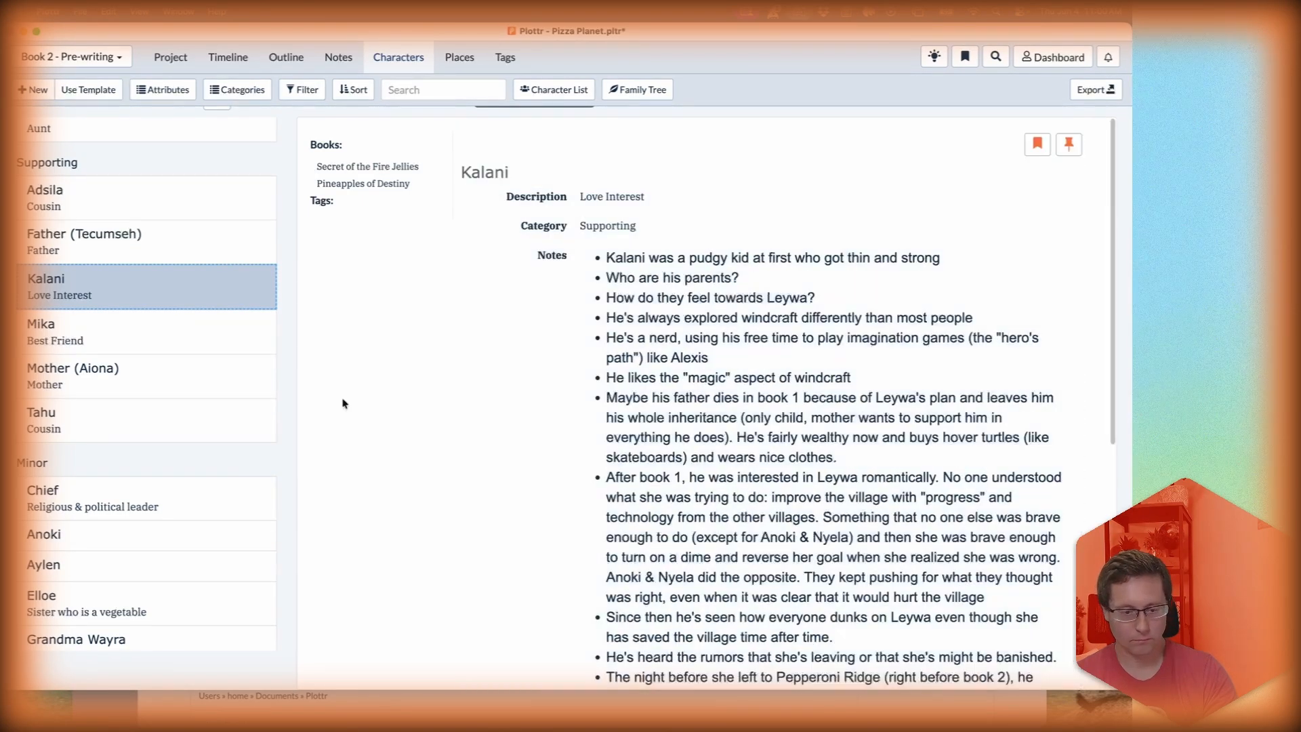
Step: Paste the copied "Leywa-specific history:" heading and empty bullet at the end of Father (Tecumseh)'s notes
click(152, 242)
click(815, 453)
click(653, 584)
key(super+v)
Step: Write Father's first history bullet as "Leywa always relied on him and had a special bond more so than with Mother"
text(Leywa always relied on him and had a special bond more so than with Mother)
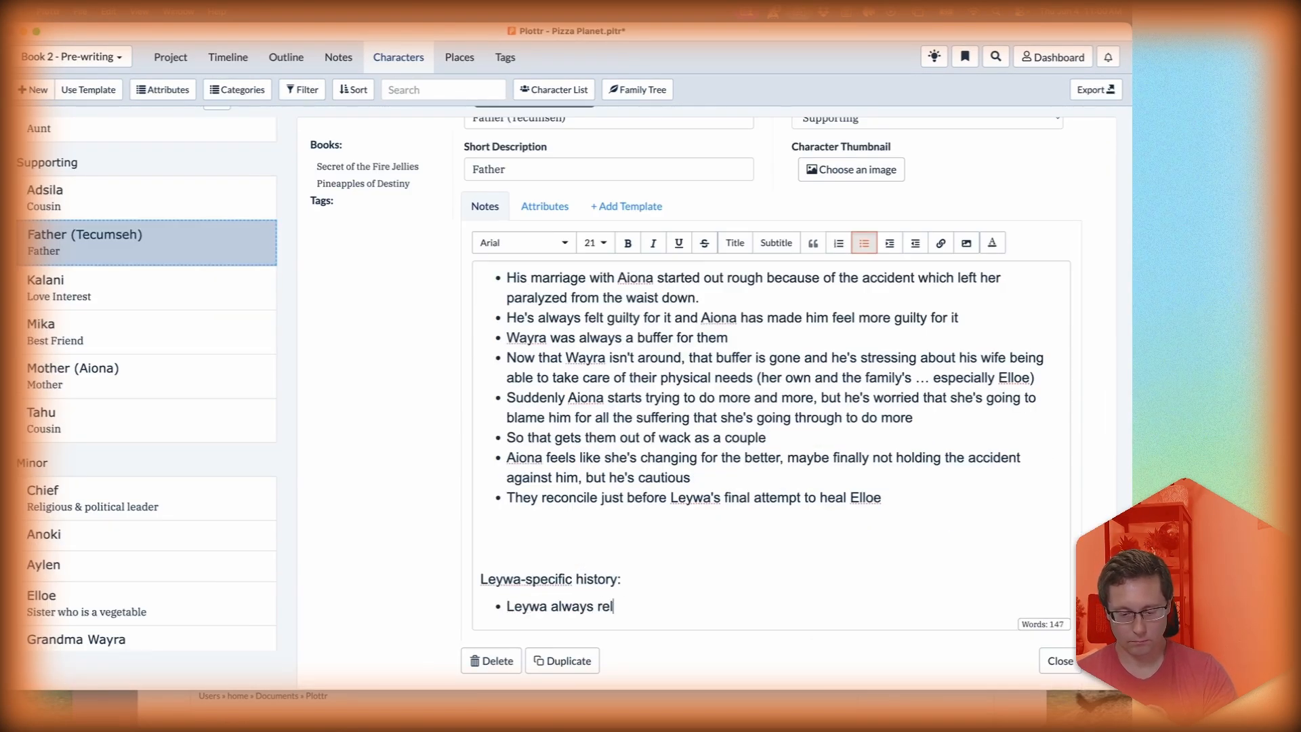
key(Return)
Step: Add the bullet "He guided her in her "career" throughout book 1" and close Father's notes
text(He guided her throug)
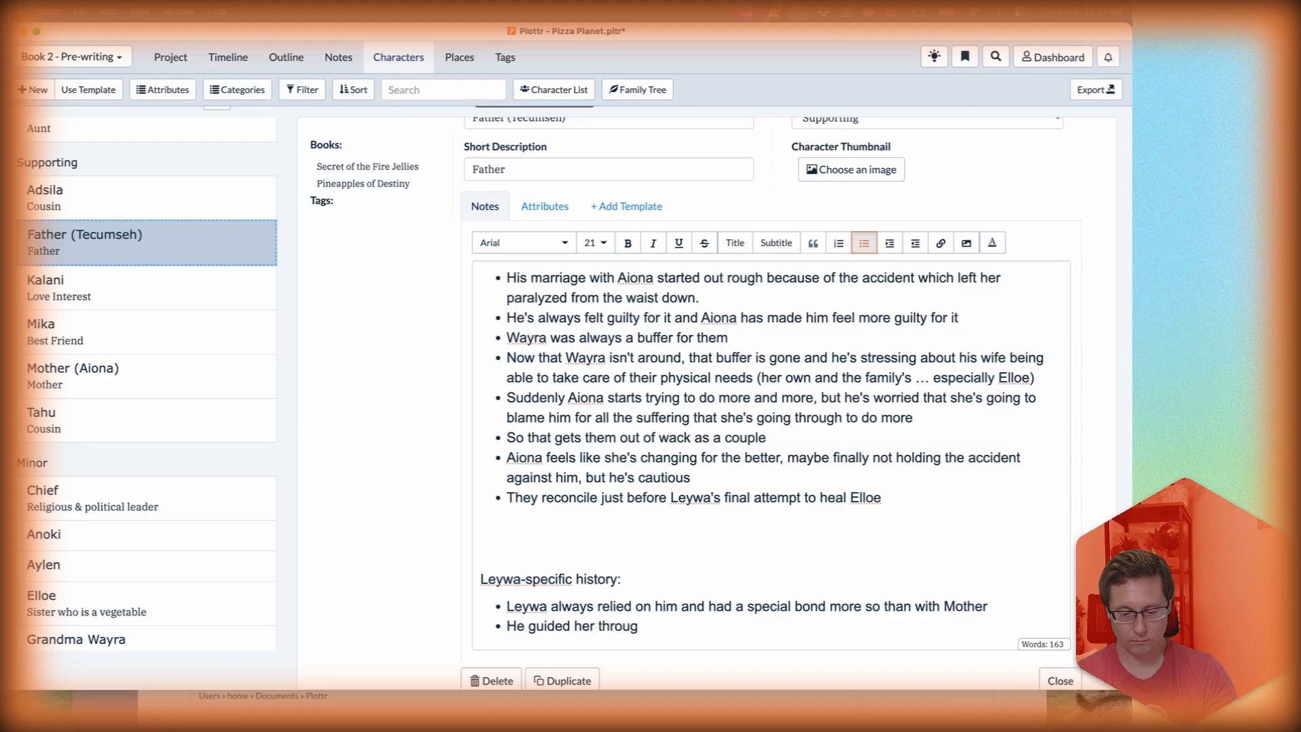
key(BackSpace)
key(BackSpace)
key(BackSpace)
key(BackSpace)
key(BackSpace)
key(BackSpace)
text(in her "career" throughout book 1)
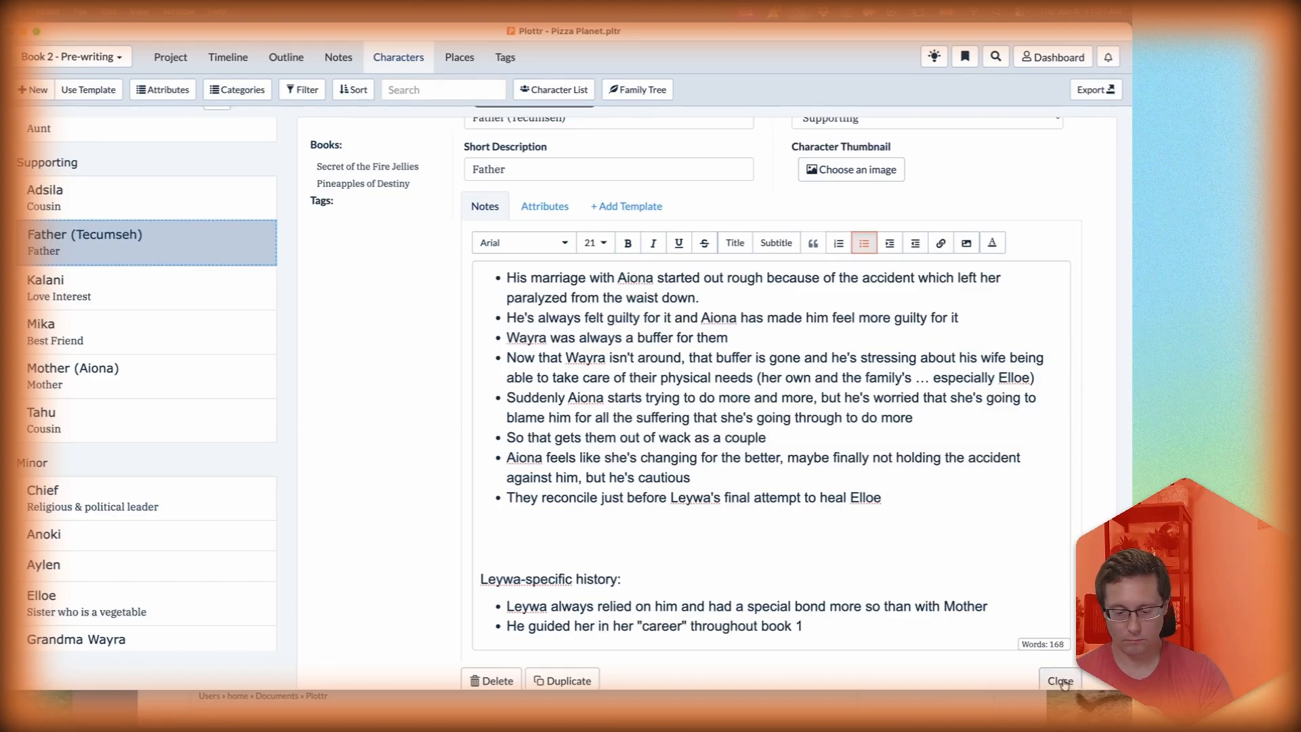
click(1060, 680)
Step: Add the "Leywa-specific history:" heading with an empty bullet at the end of Chovi's notes
click(153, 218)
click(743, 562)
scroll(742, 562, down, 2)
click(598, 627)
text(Leywa-specific history:)
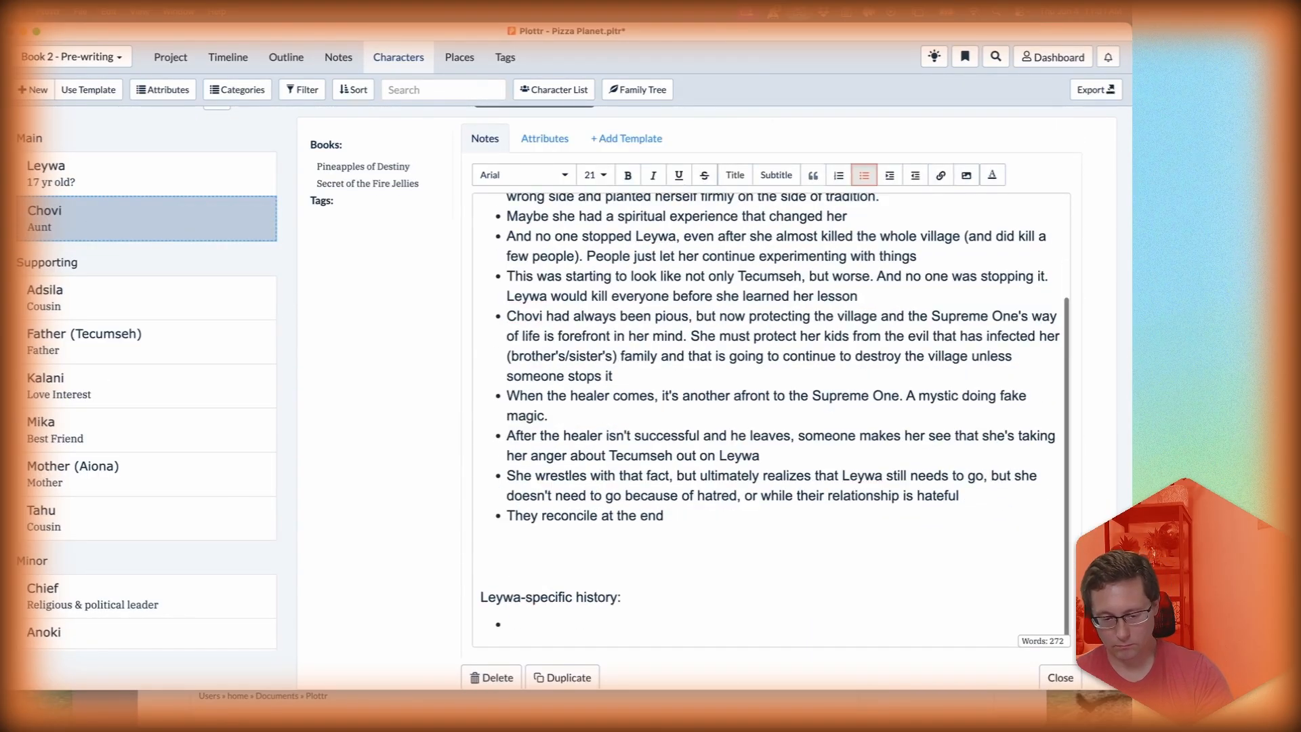
Step: Write Chovi's first history bullet as "She has been Leywa's closest aunt"
scroll(598, 616, up, 3)
scroll(599, 616, down, 3)
text(Leywa alwa)
key(alt+BackSpace)
key(alt+BackSpace)
text(She has been Leywa's closest aunt)
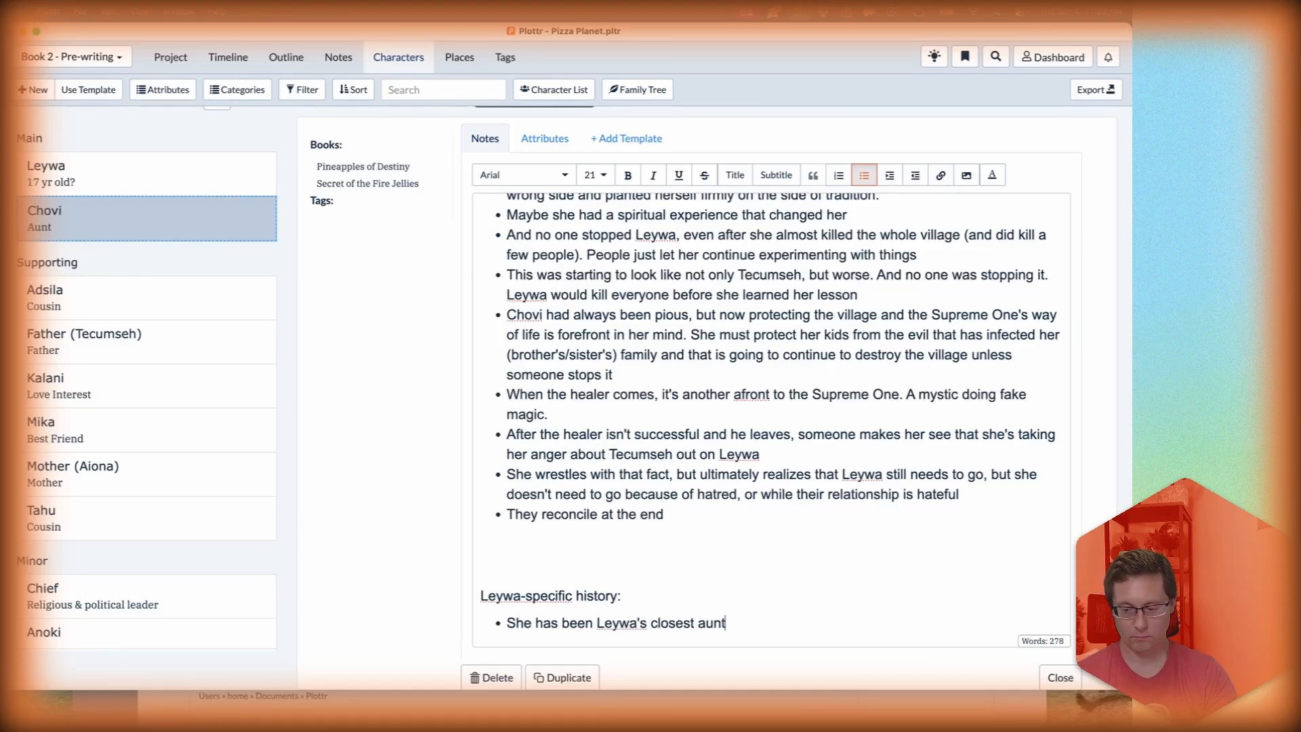
Step: Add the bullets "She joined her when The New Fruit started" and "Went against her when it was going to destroy the village" to Chovi's history
key(Return)
text(She joined her when The New Fruit started)
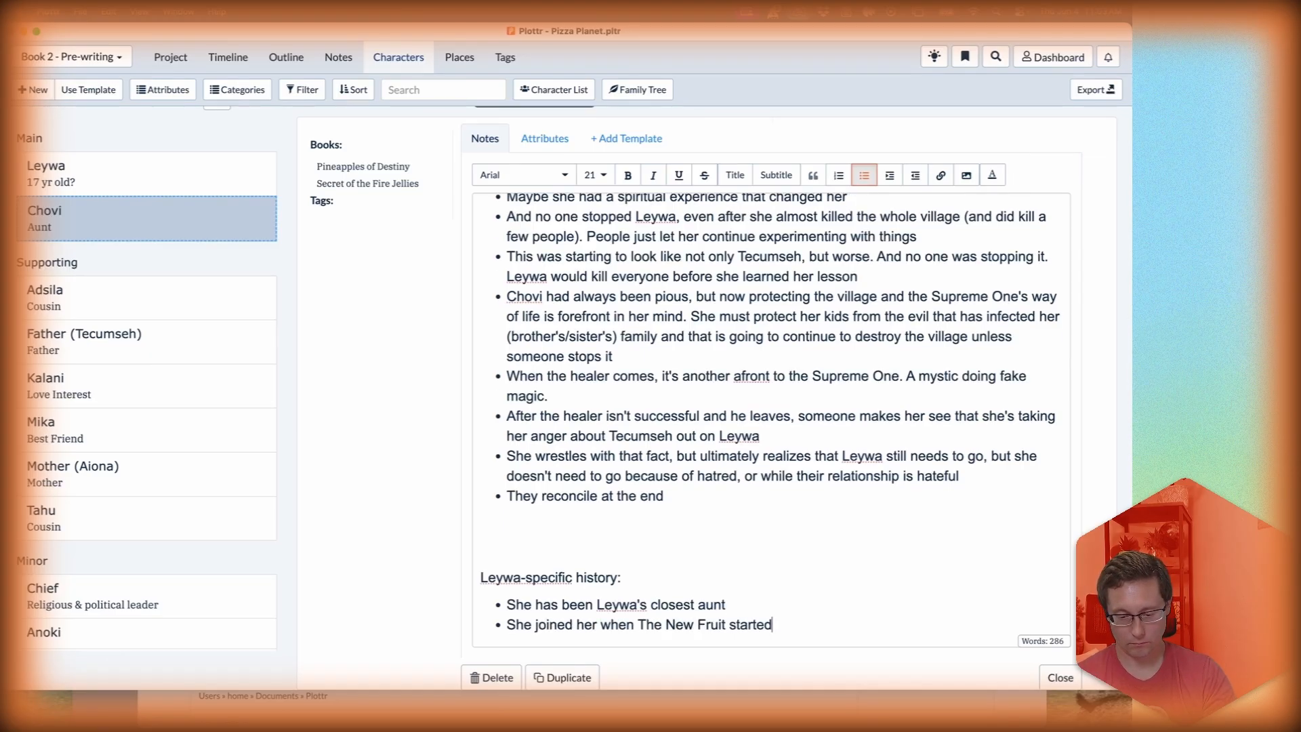
key(Return)
text(Went against her when it was going to destroy the village)
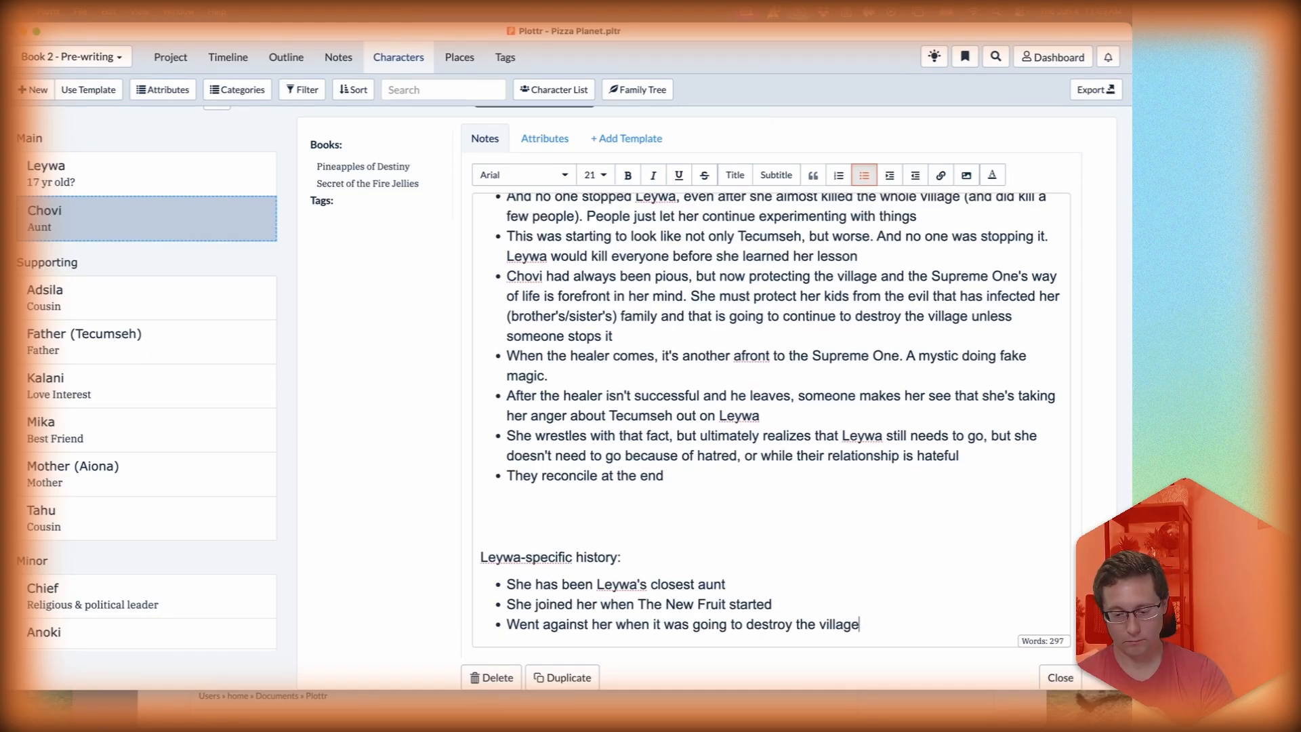
key(Return)
Step: Expand the Scenes plotline in the Pineapples of Destiny timeline and read the three Misbelief scenes for shared moments with Leywa
click(227, 57)
click(72, 56)
click(58, 156)
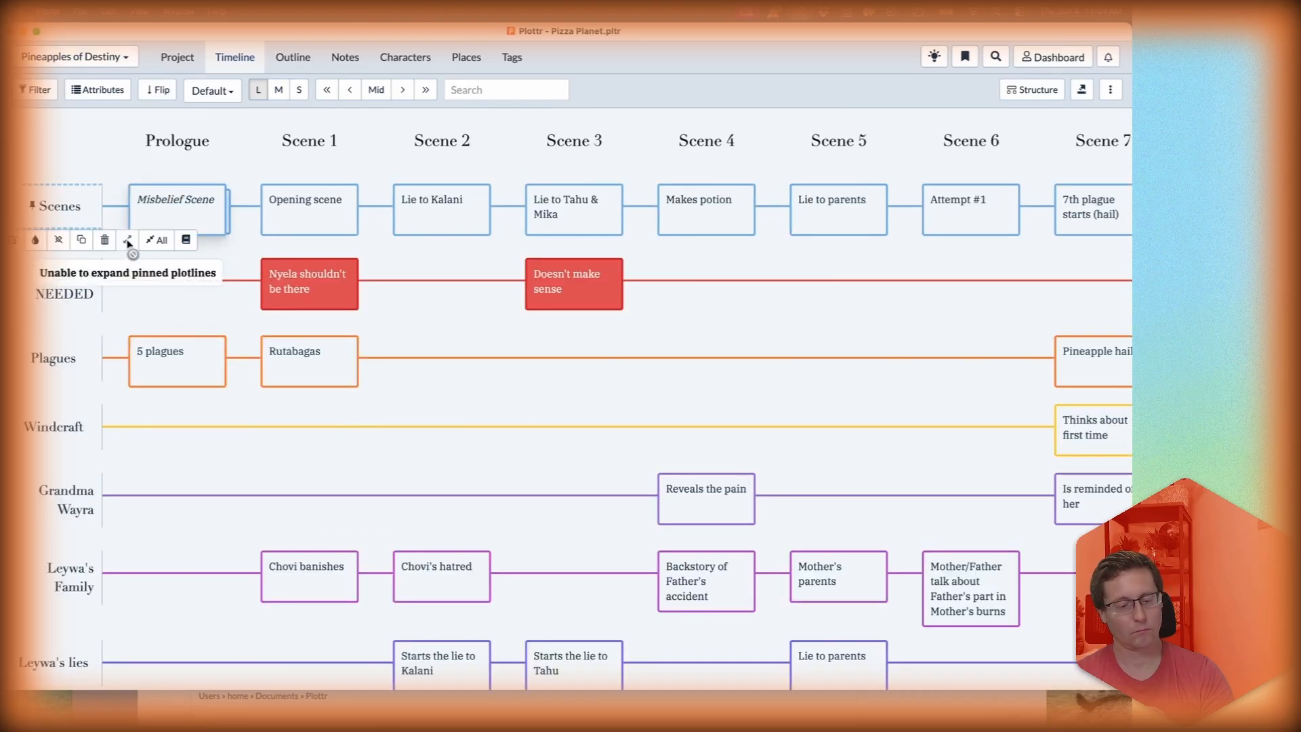
click(128, 241)
mouse_move(174, 273)
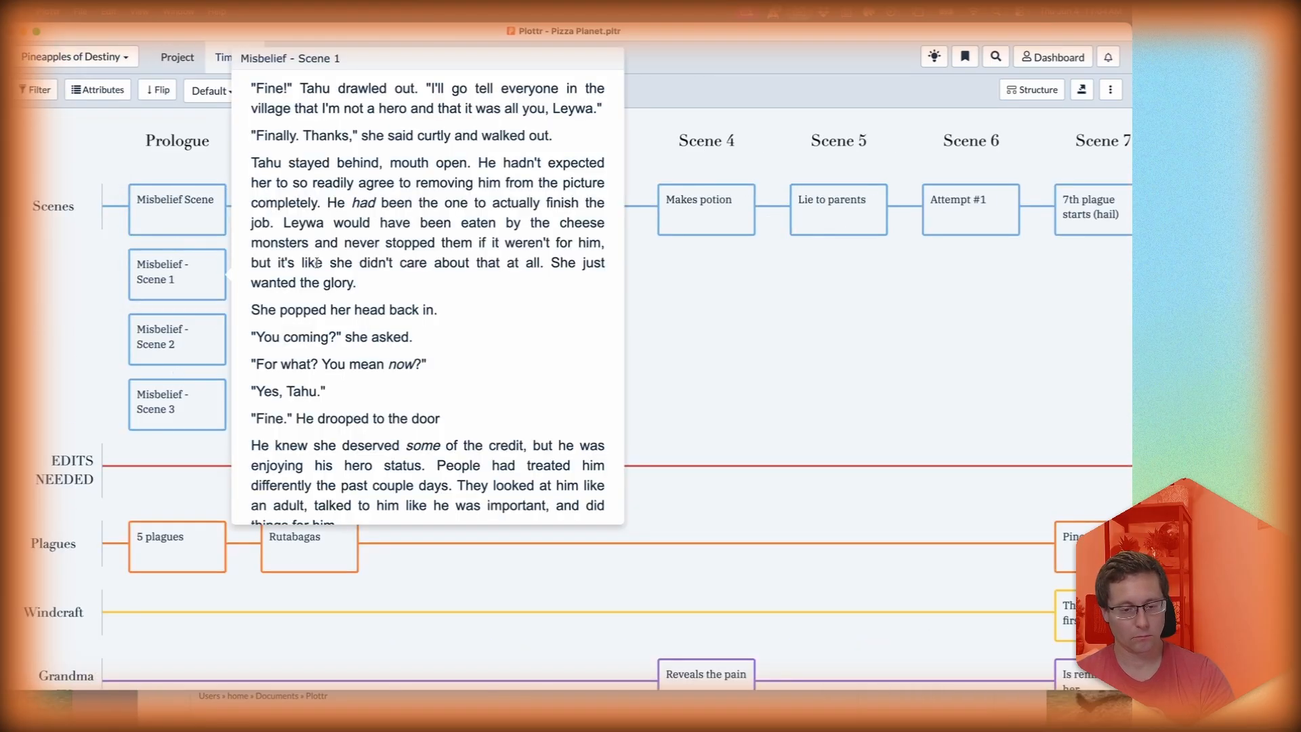
mouse_move(178, 337)
scroll(399, 347, down, 5)
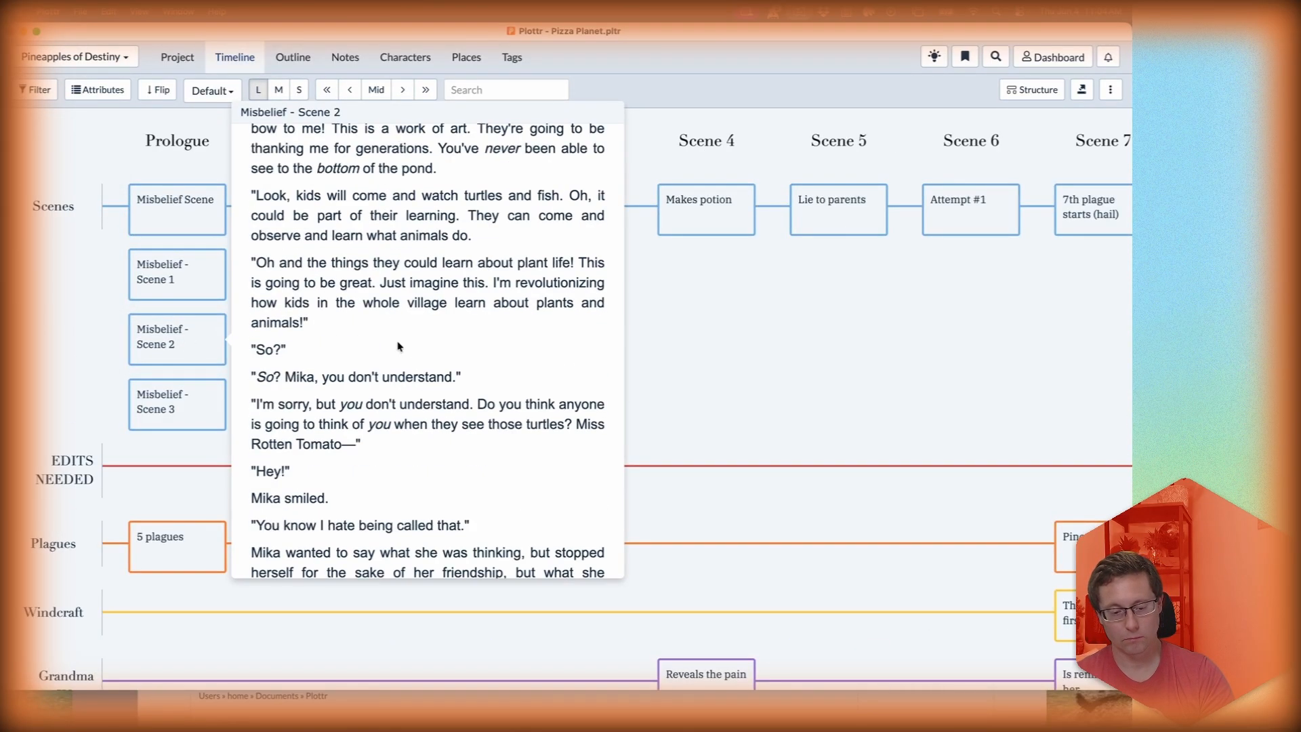
scroll(398, 346, down, 10)
mouse_move(169, 406)
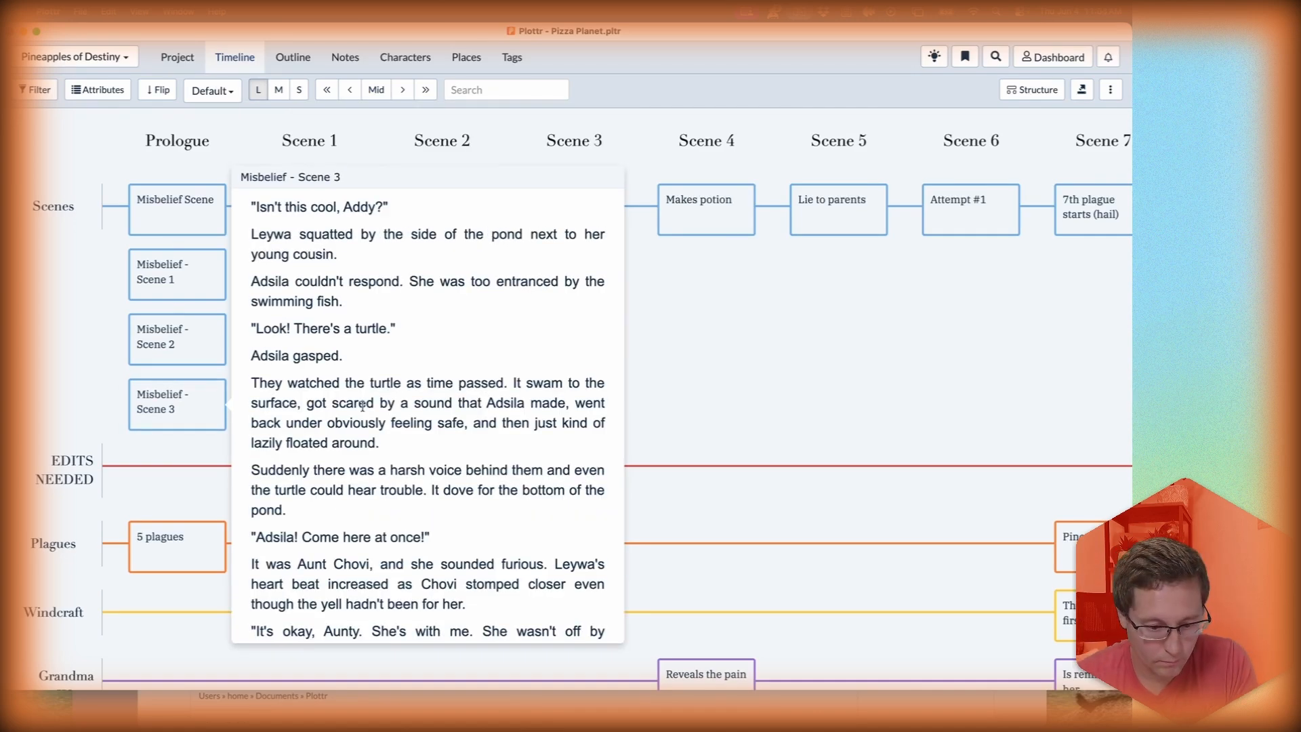
Step: Add "Increasingly distrusted Leywa" and "They had the moment at the pond where she forbade Adsila from seeing Leywa" to Chovi's history
click(405, 57)
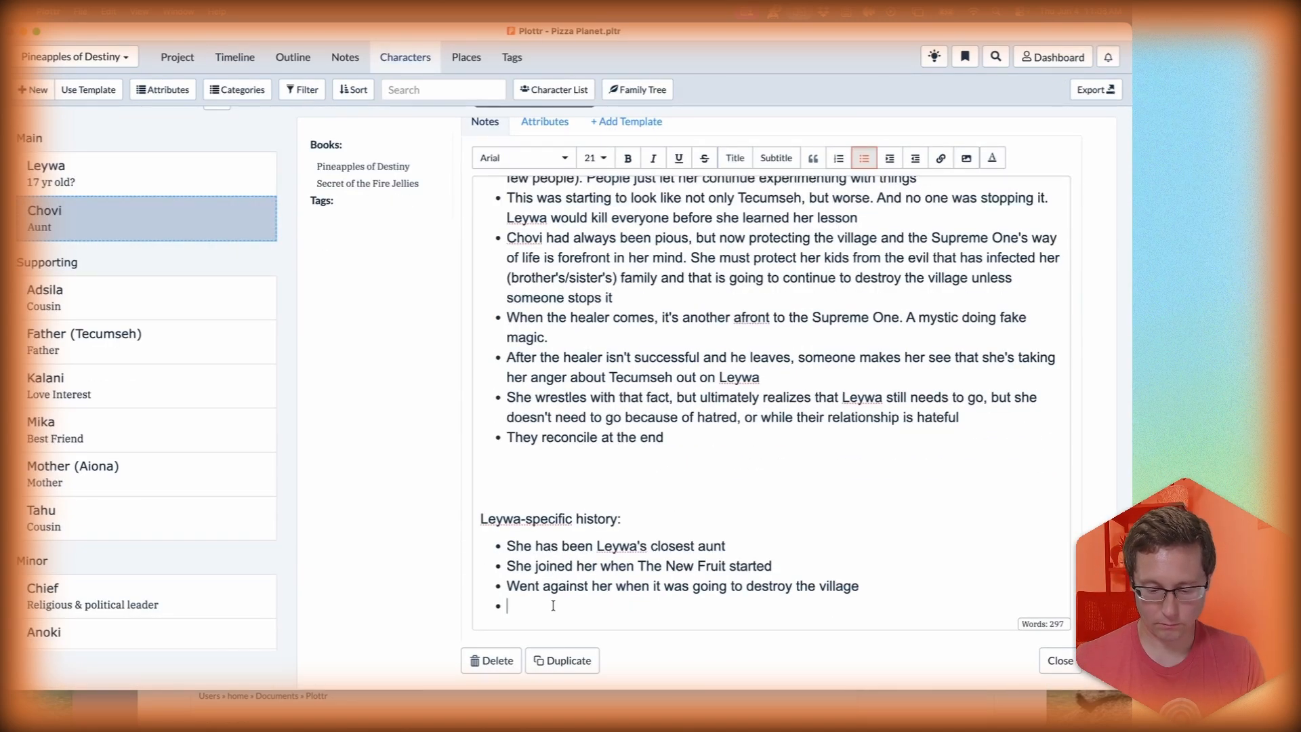
text(Increasingly distrusted Leywa)
key(Return)
text(They had the moment at the pond where she forbade A)
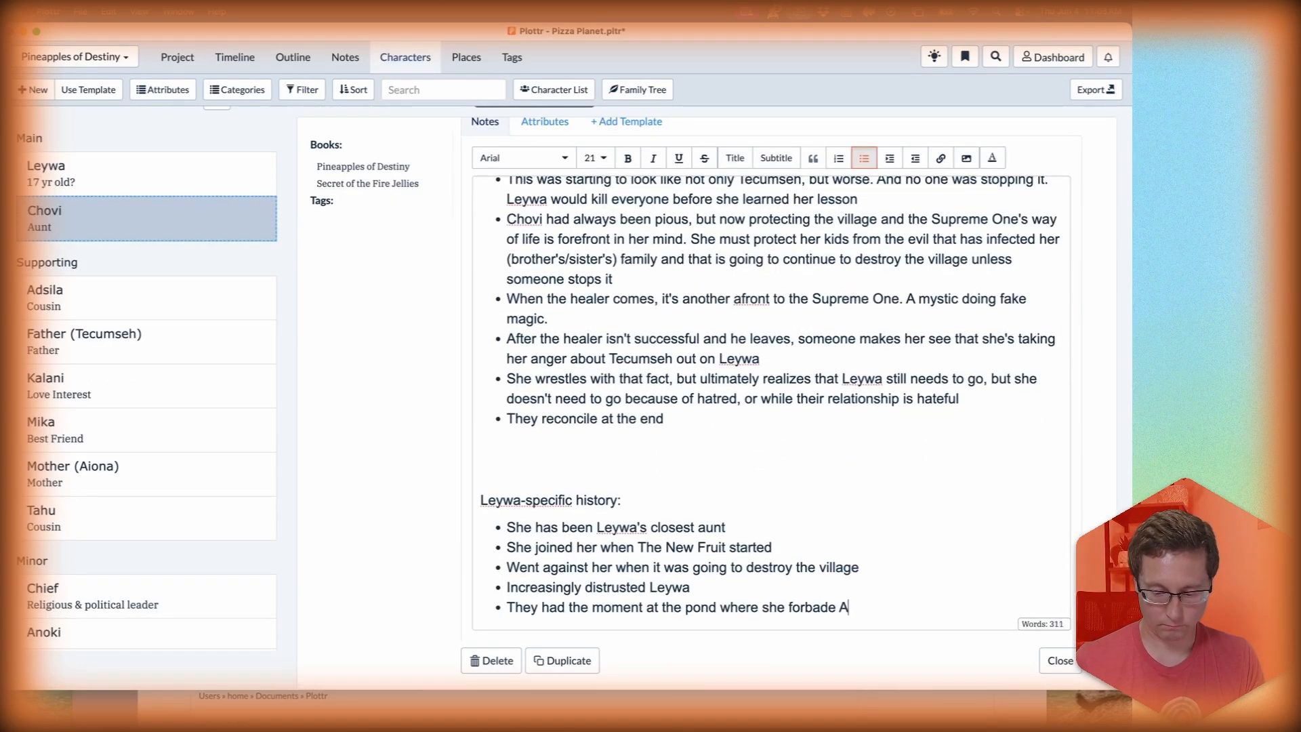
text(dsila from seeing Leywa)
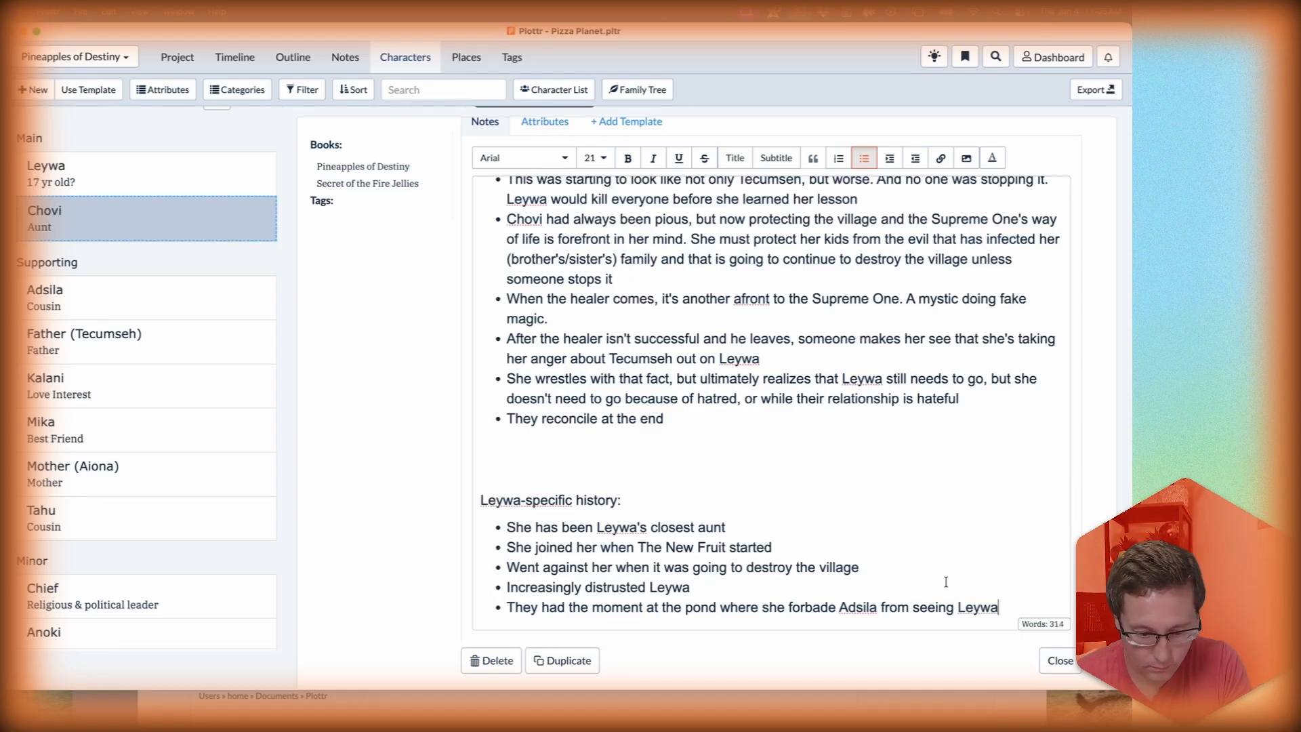
Step: Add the bullet "They shared the pond scene where Leywa shows her to new pond" to Mika's Leywa-specific history
click(68, 429)
click(876, 522)
key(Return)
text(They shared the pond scene)
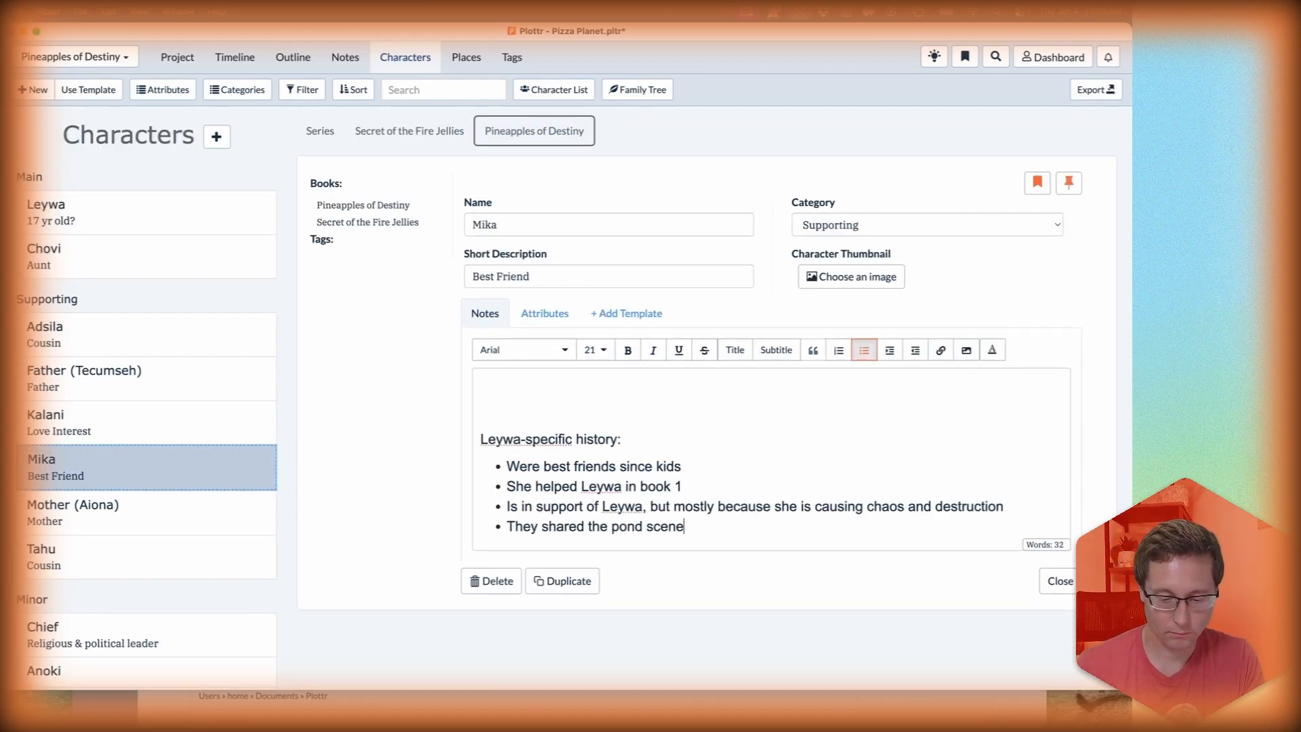
text( where Leywa shows her to new pond)
Step: Write Adsila's Leywa-specific history bullets "Always loved Leywa" and "Wasn't allowed to see her before book 2"
click(68, 256)
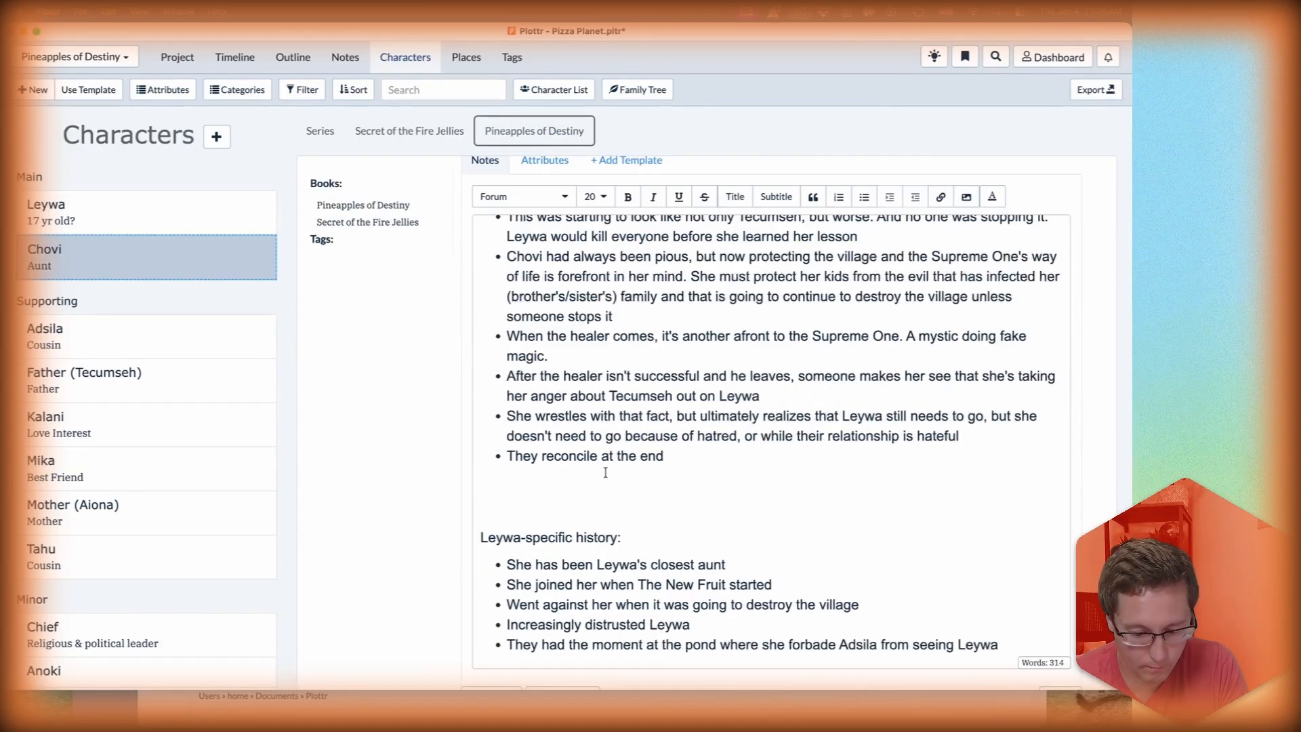
click(68, 335)
click(555, 424)
text(always loved Leywa)
key(Return)
text(Wasn't allowe)
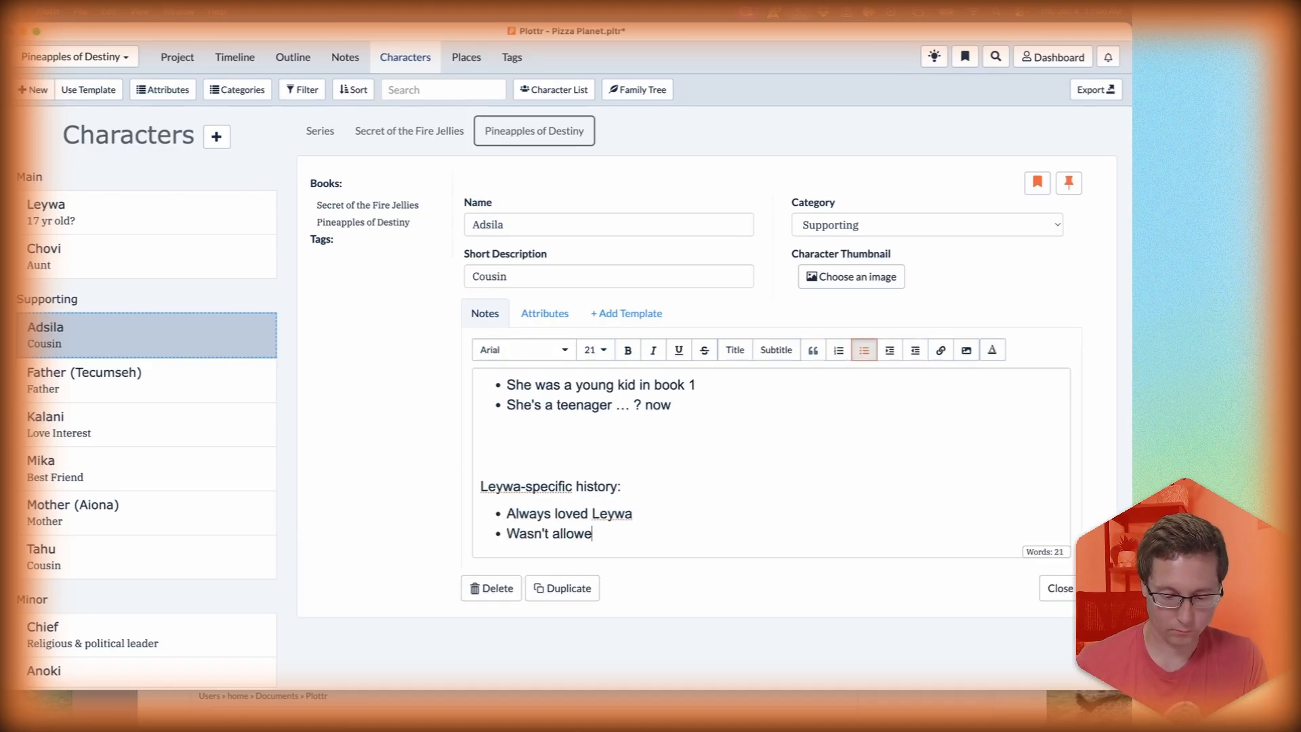
text(d to see her before book 2)
Step: Reword Adsila's second history bullet as "Was forbidden from seeing her before book 2"
key(alt+Left)
key(alt+Left)
key(alt+Left)
key(alt+Left)
key(alt+Left)
key(alt+Left)
key(alt+BackSpace)
key(alt+Right)
key(BackSpace)
key(BackSpace)
key(BackSpace)
key(BackSpace)
key(BackSpace)
key(BackSpace)
text(forbidden from)
key(alt+Right)
text(ing)
key(super+Right)
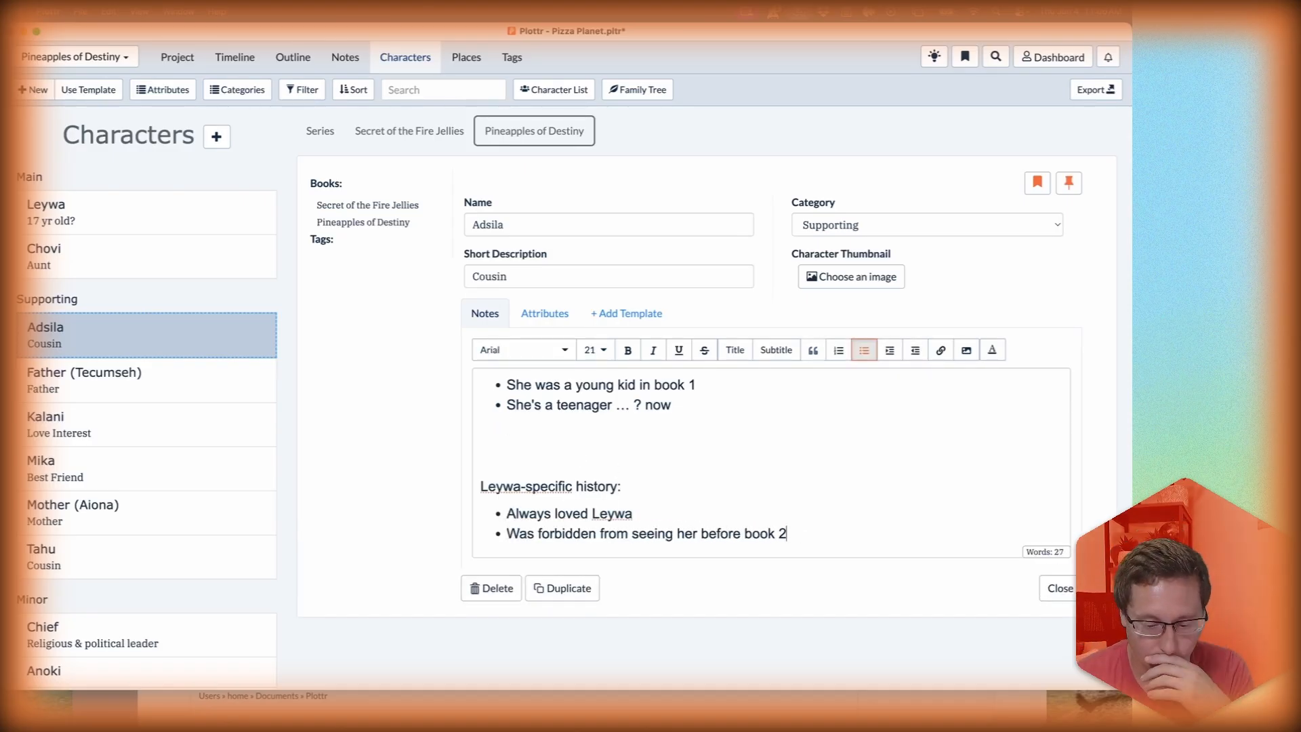
Step: Insert the bullet "They had a few moments together in book 1" between Adsila's two history bullets
key(Up)
key(Return)
text(They had a few moments together in book 1)
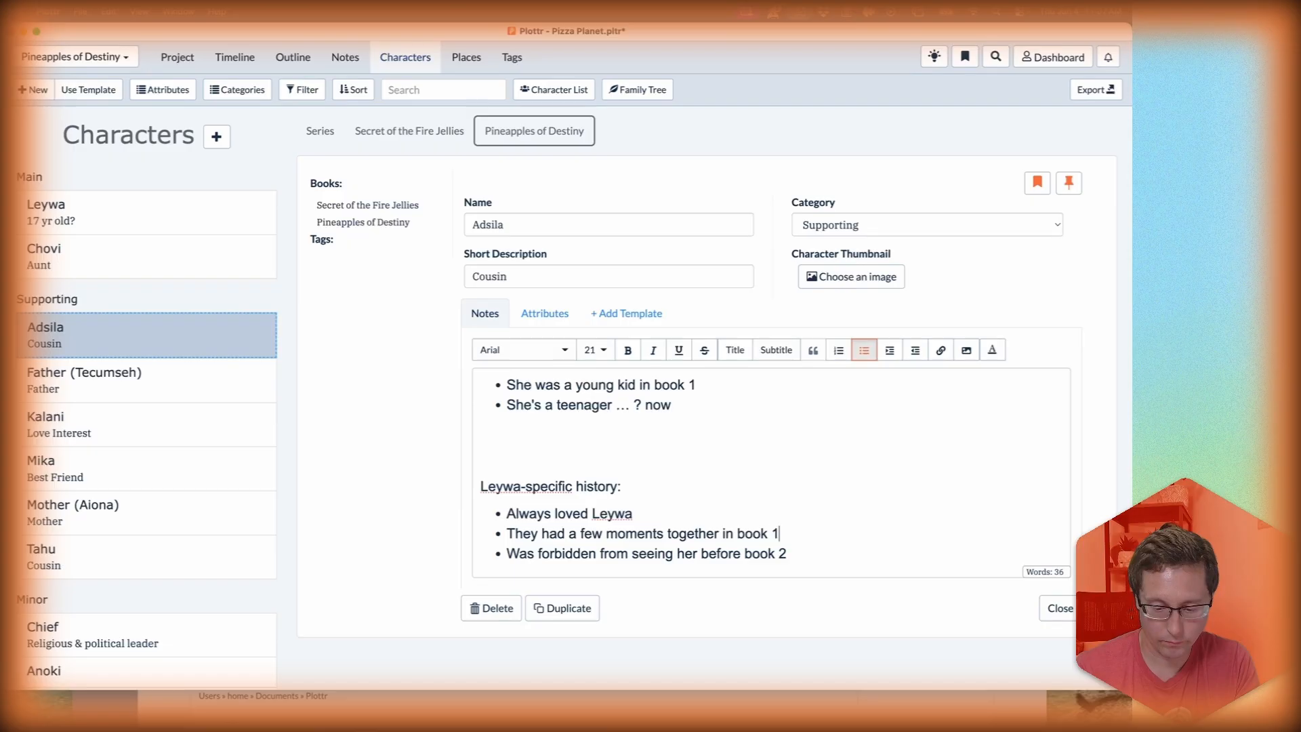
Step: Extend Adsila's last bullet to "Was forbidden from seeing her in the pond scene before book 2" and close her notes
key(Down)
key(super+Right)
key(shift+alt+Left)
key(shift+alt+Left)
key(shift+alt+Left)
key(shift+alt+Left)
text(her in the pond scene before book 2)
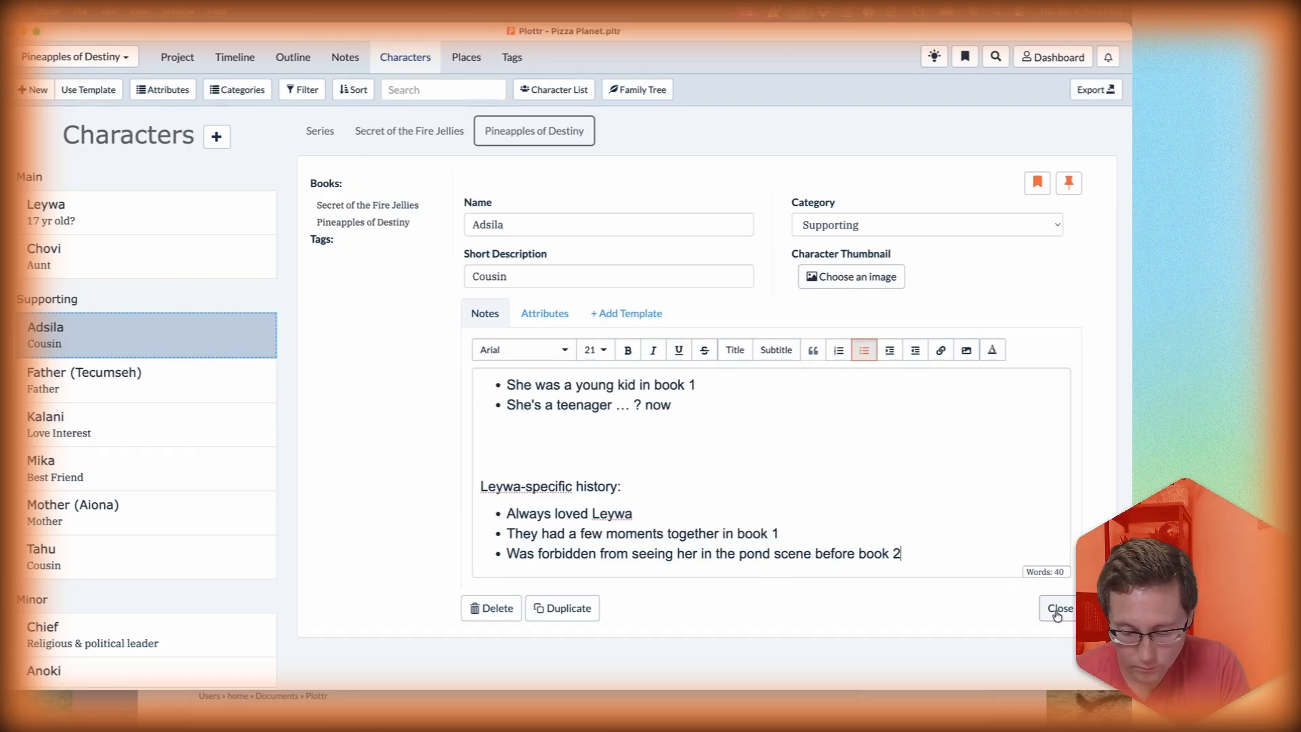
click(1058, 608)
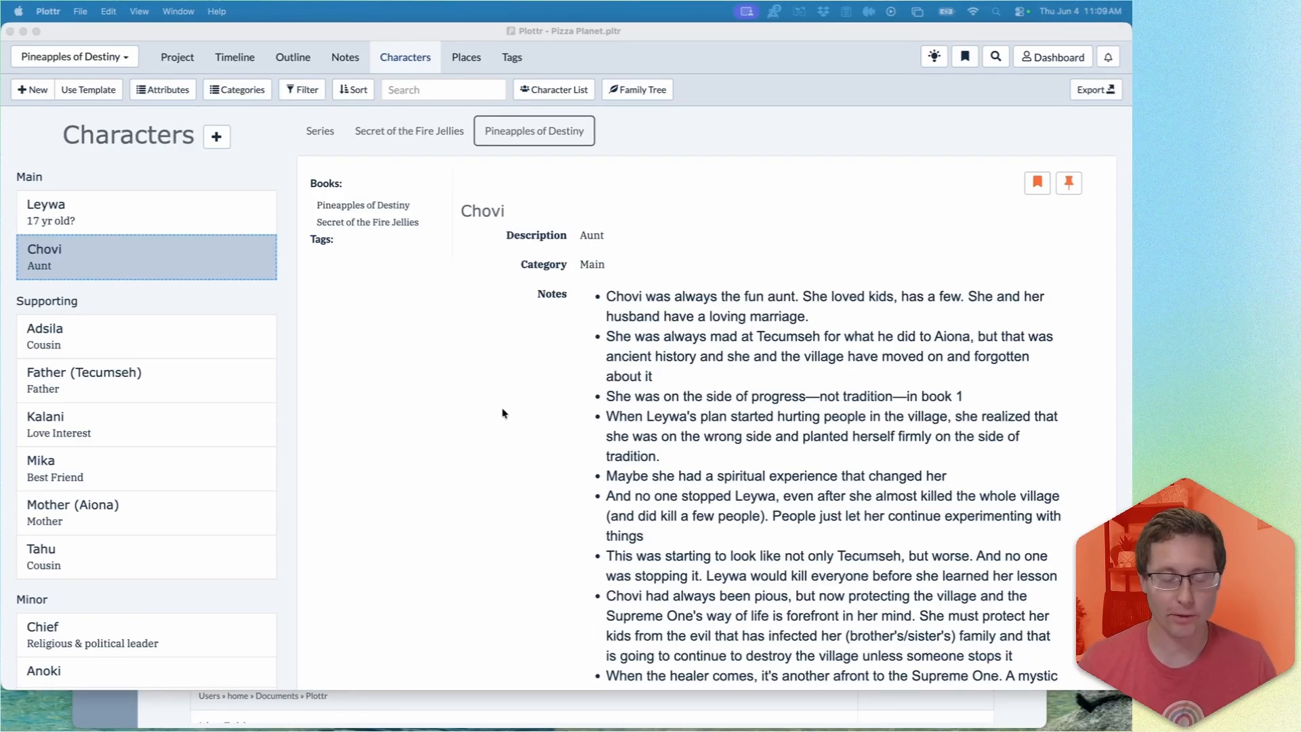
Step: Review the Leywa-specific histories of Chovi and the supporting characters, from Adsila through Tahu
scroll(503, 412, down, 10)
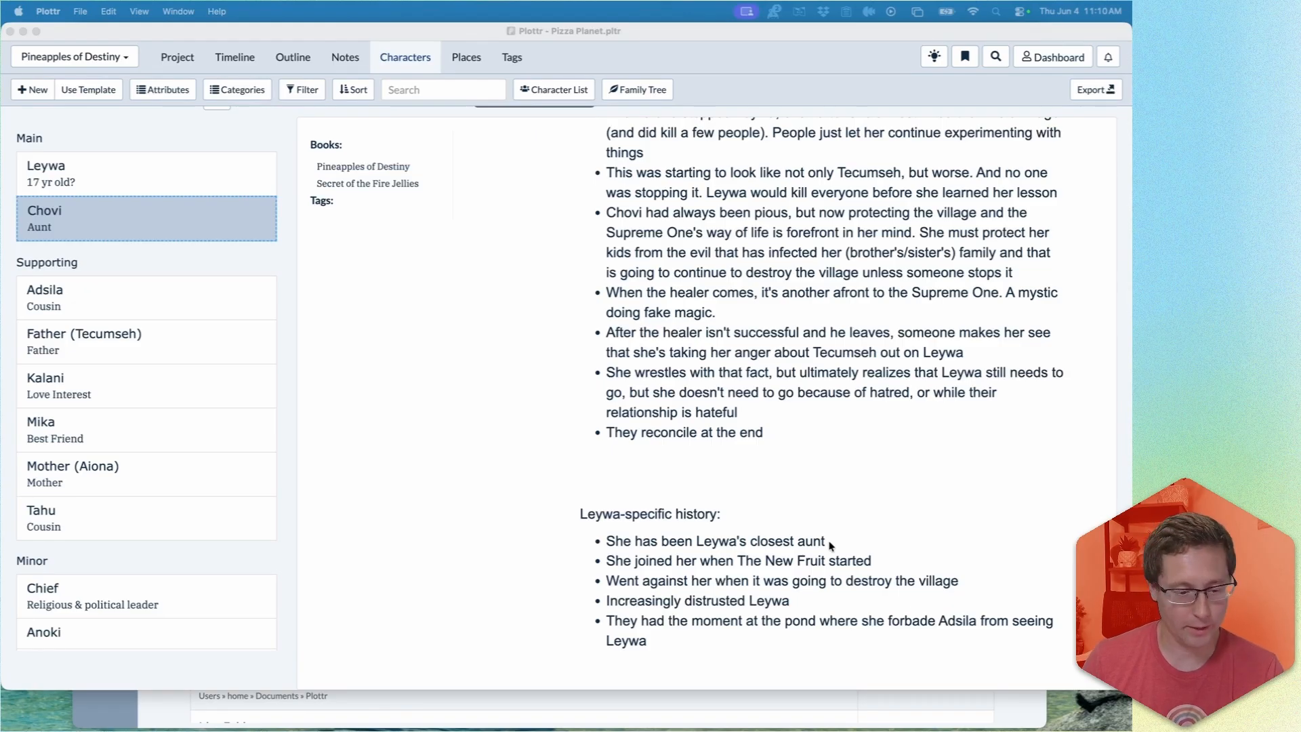
click(120, 296)
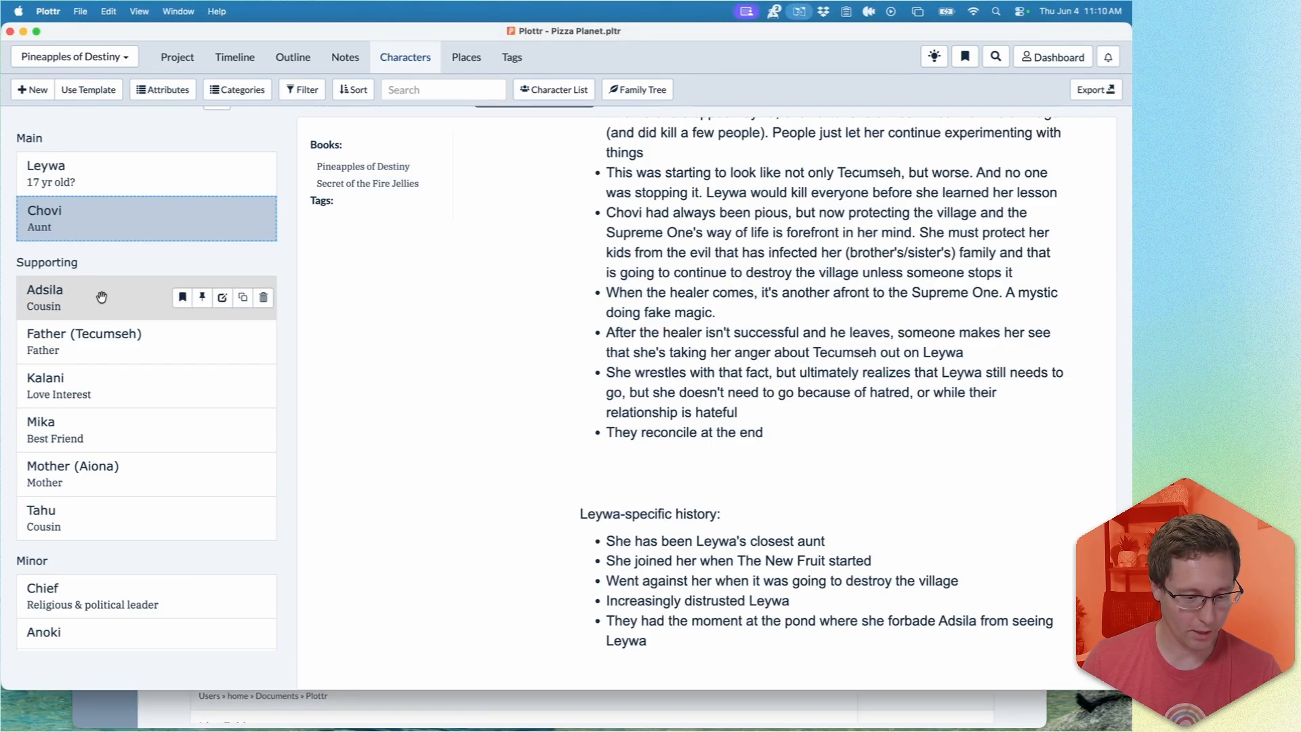
click(101, 297)
scroll(102, 301, down, 5)
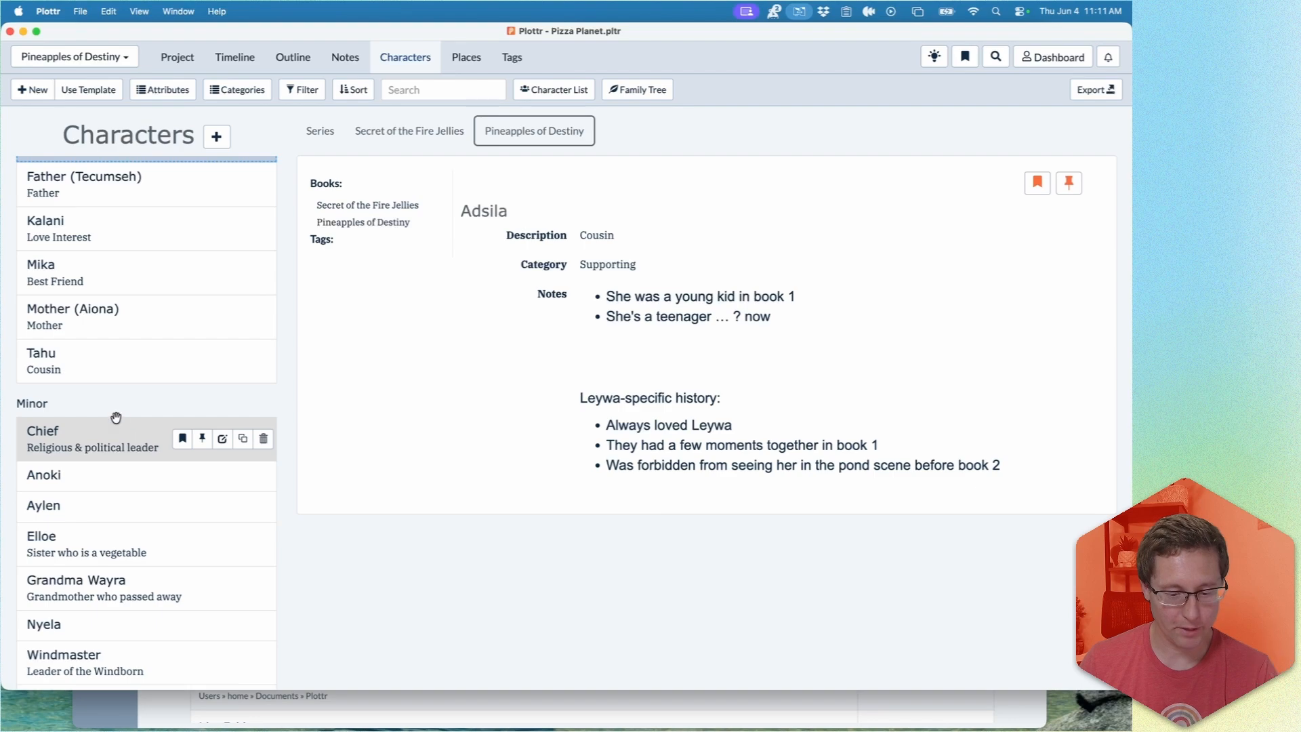
scroll(116, 418, up, 3)
click(97, 378)
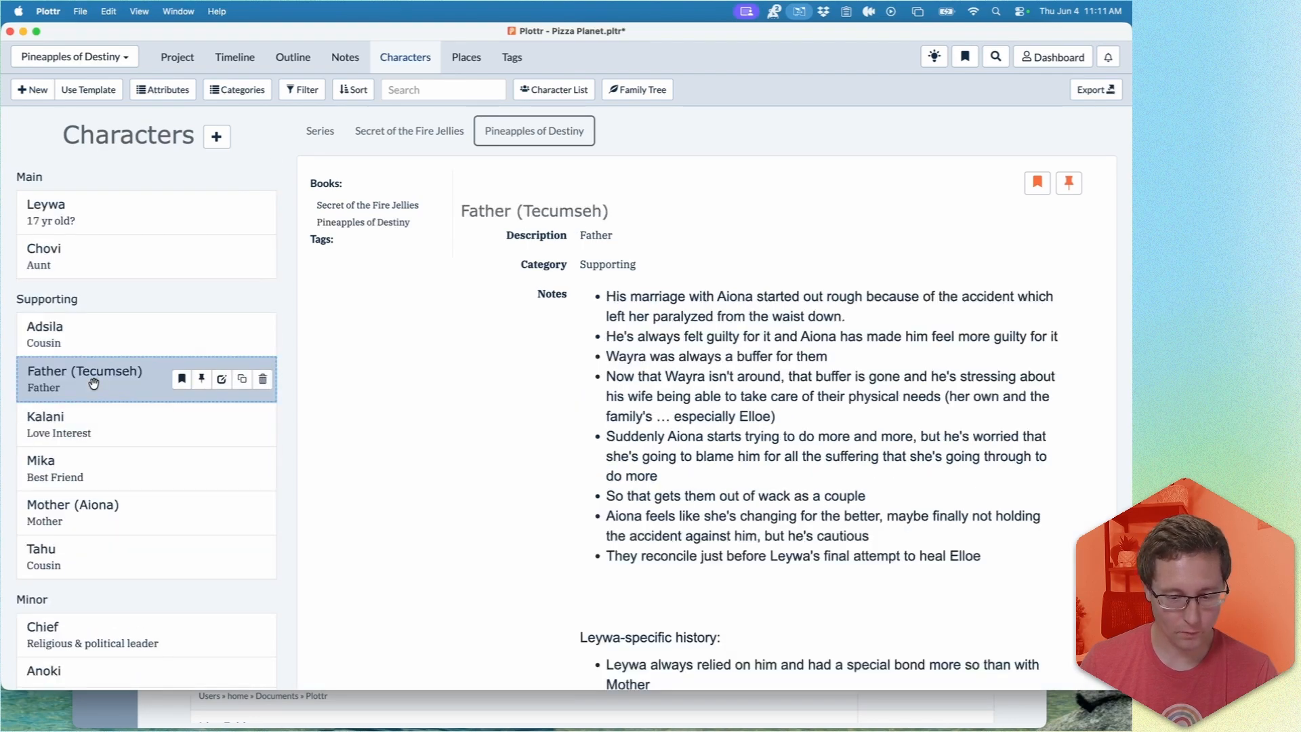
scroll(579, 482, down, 3)
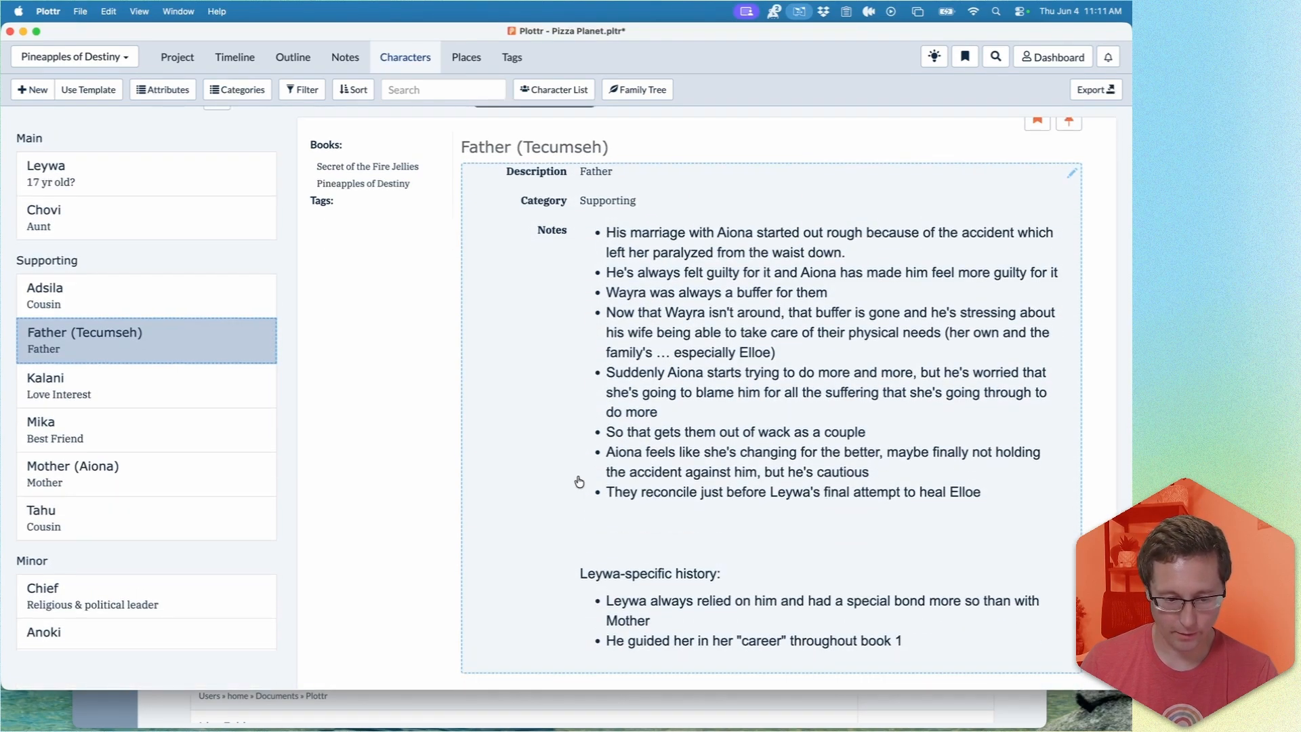
click(78, 380)
scroll(532, 441, down, 5)
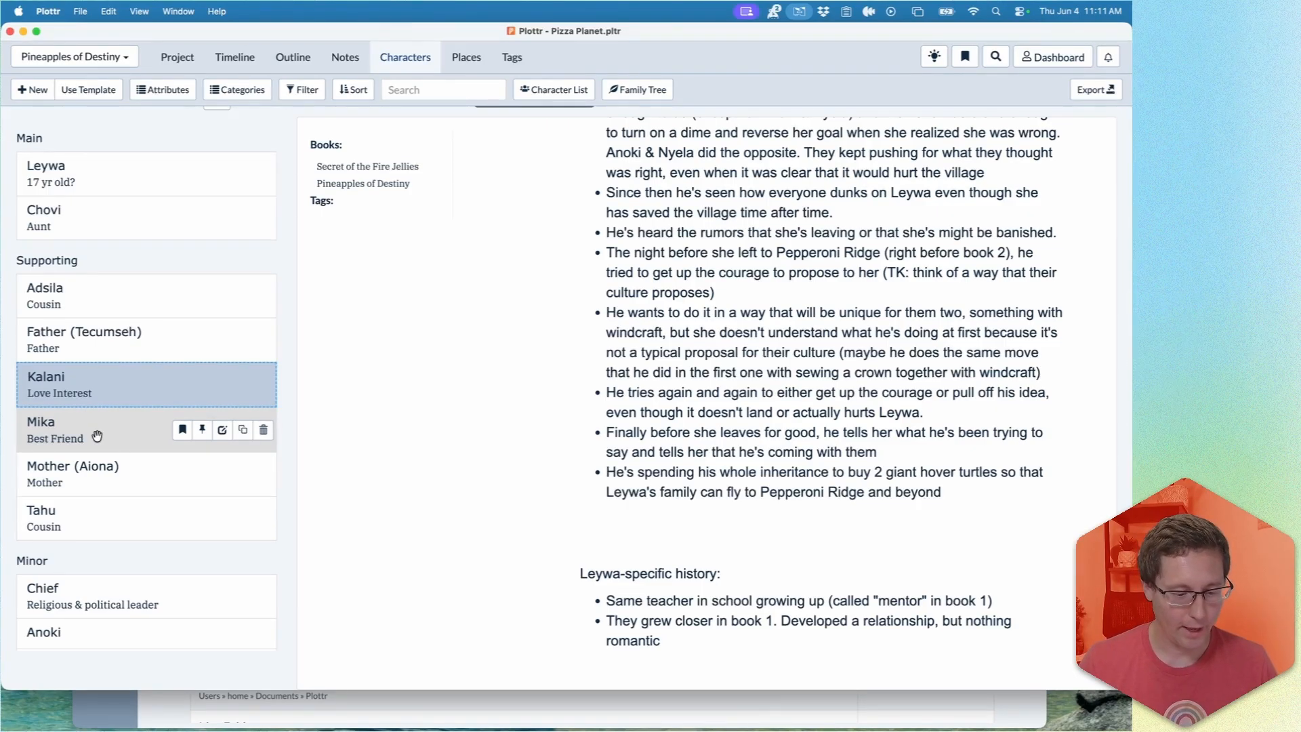
click(97, 435)
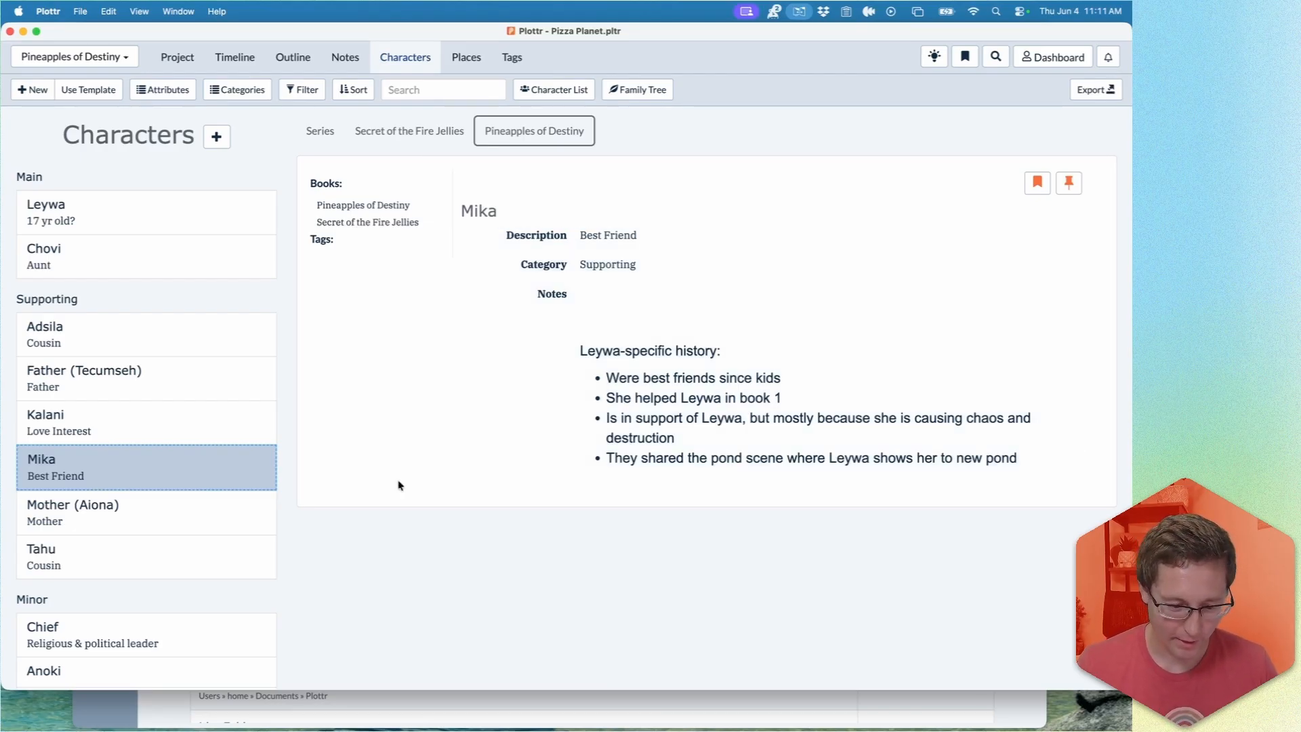
click(122, 509)
scroll(502, 526, down, 3)
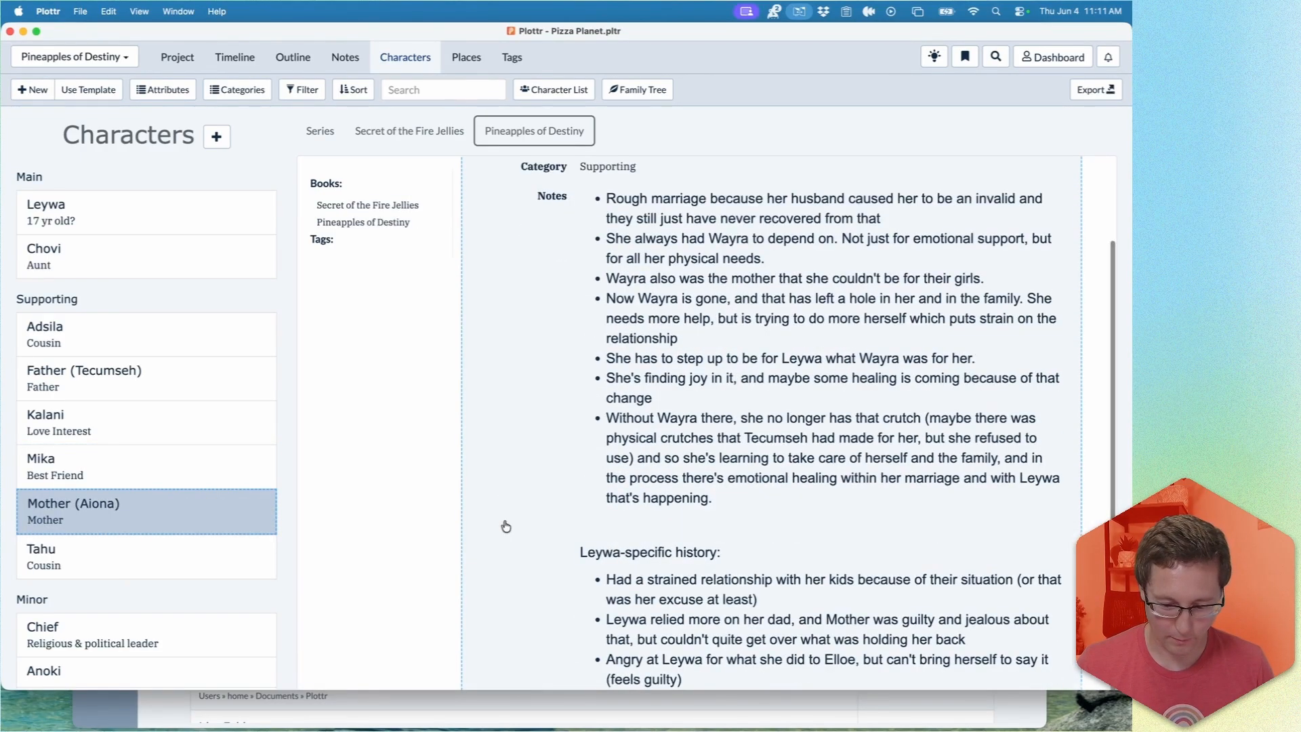
scroll(131, 543, down, 4)
click(107, 430)
scroll(609, 513, down, 1)
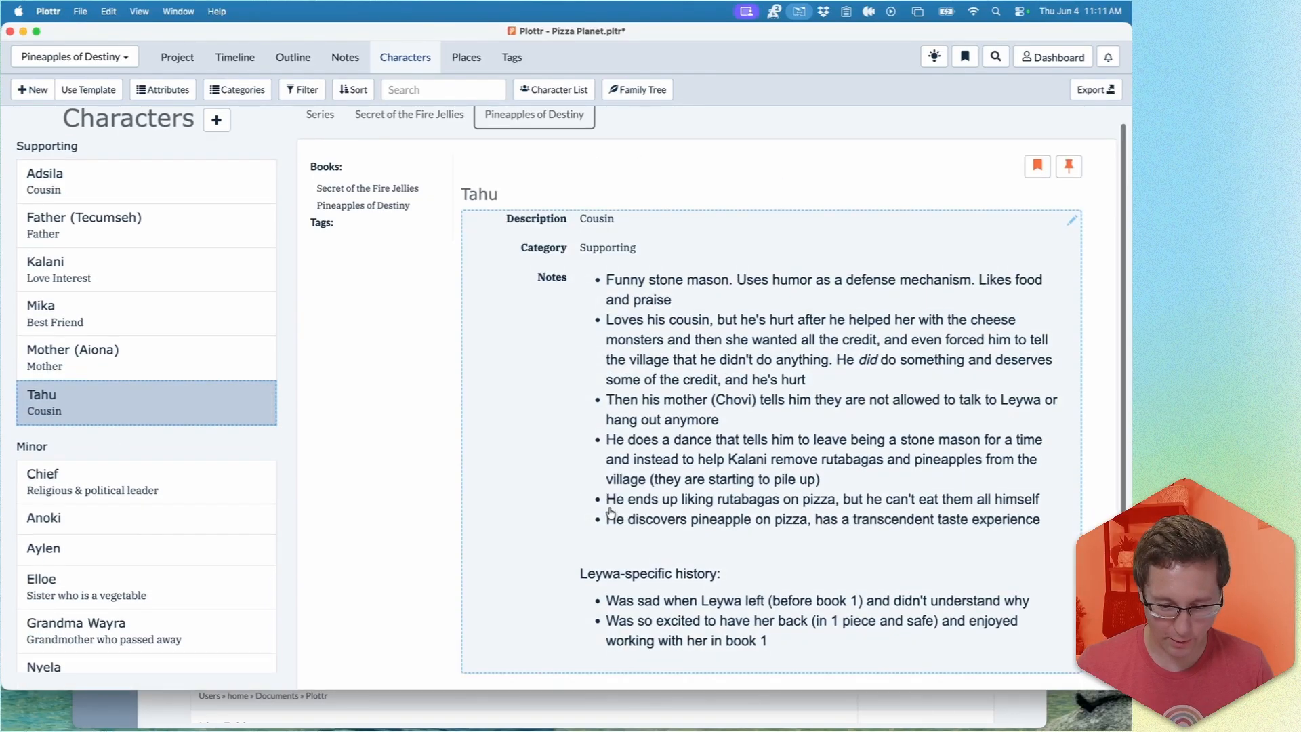
Step: Review the notes of the minor characters, including Chief, Anoki, Aylen and Nyela, for Leywa-specific histories
click(113, 491)
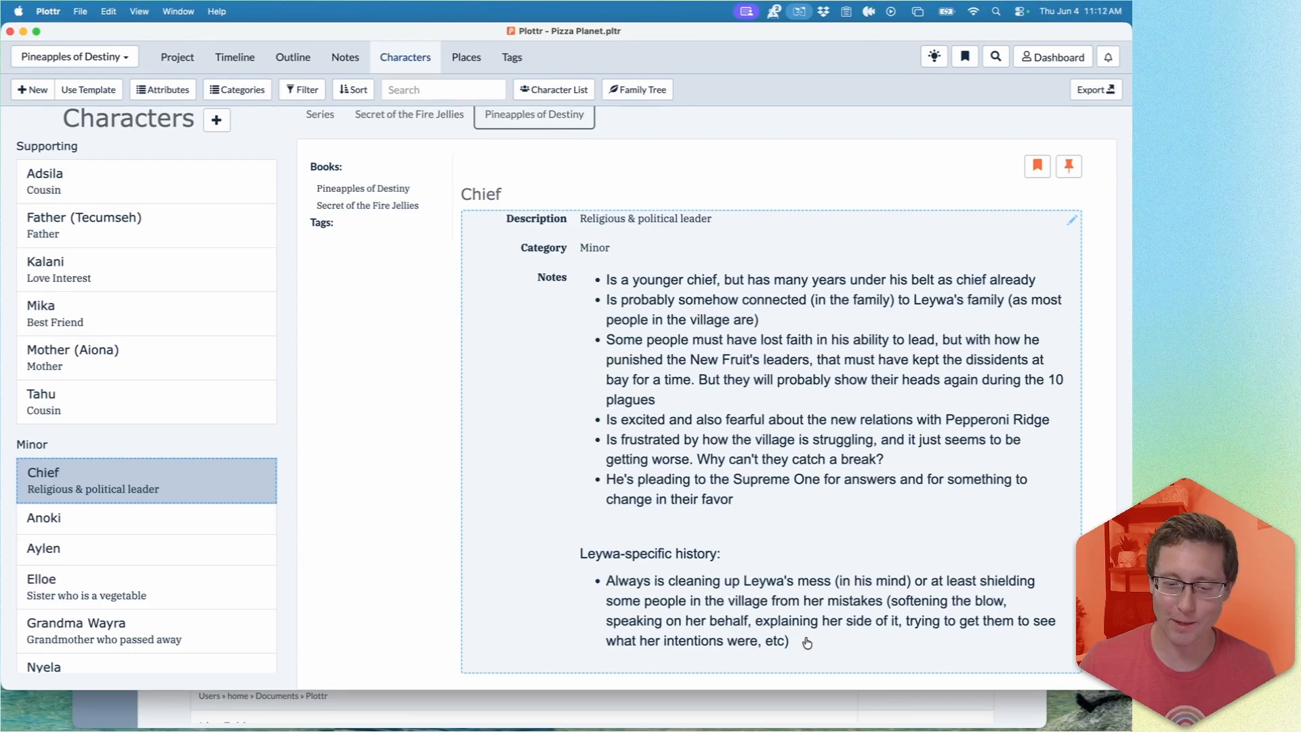
scroll(807, 642, up, 1)
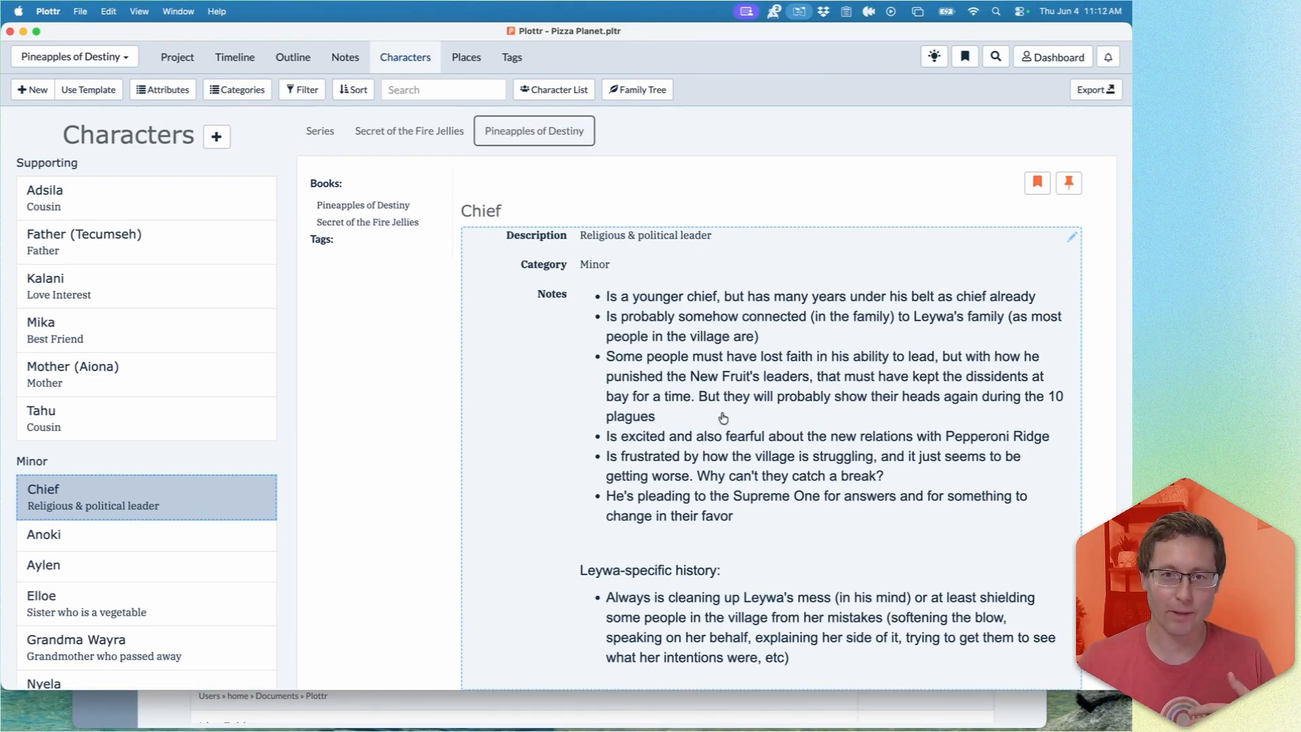
scroll(729, 461, down, 1)
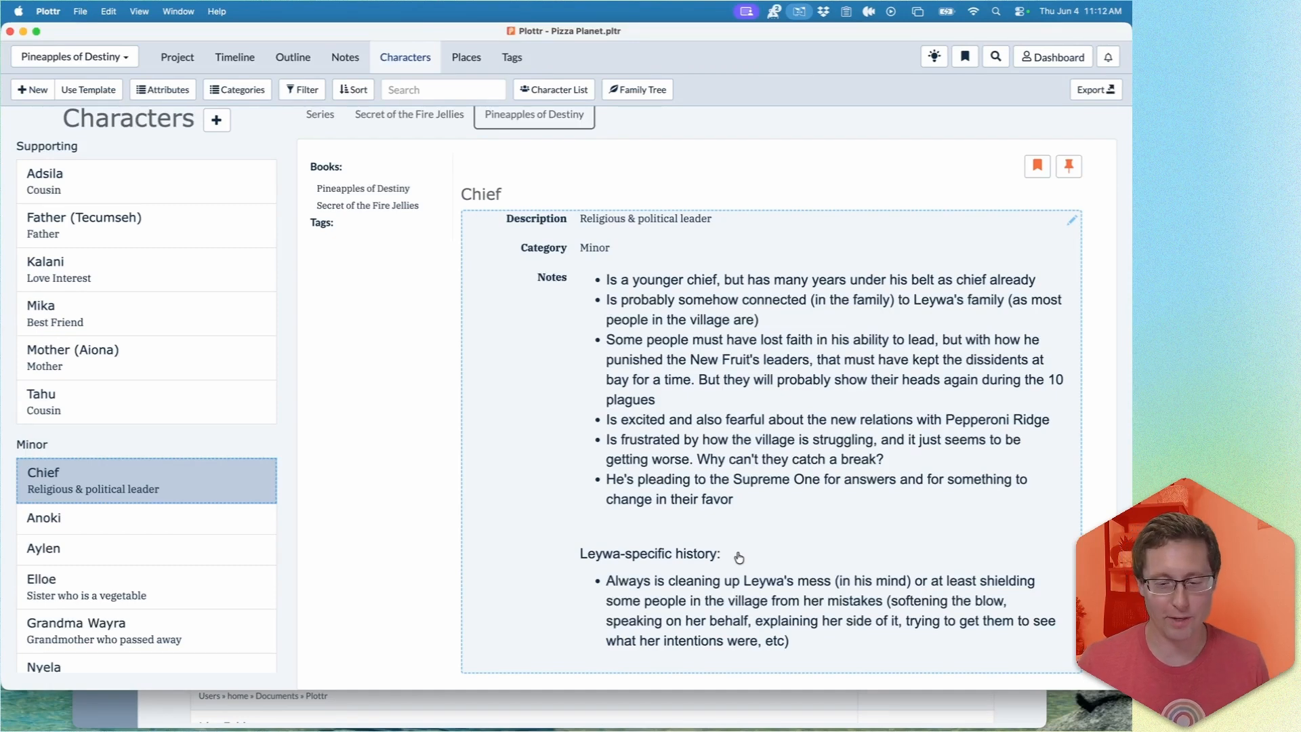
mouse_move(106, 527)
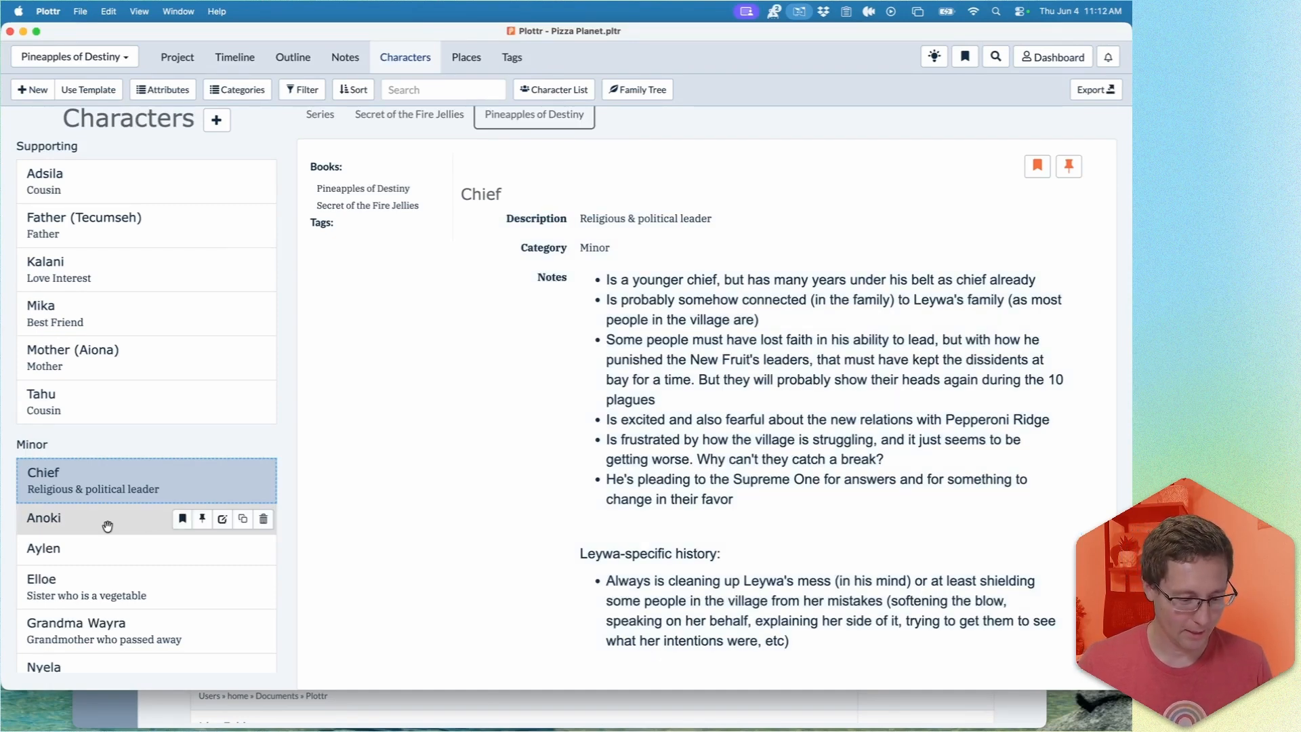
scroll(107, 527, down, 3)
click(102, 362)
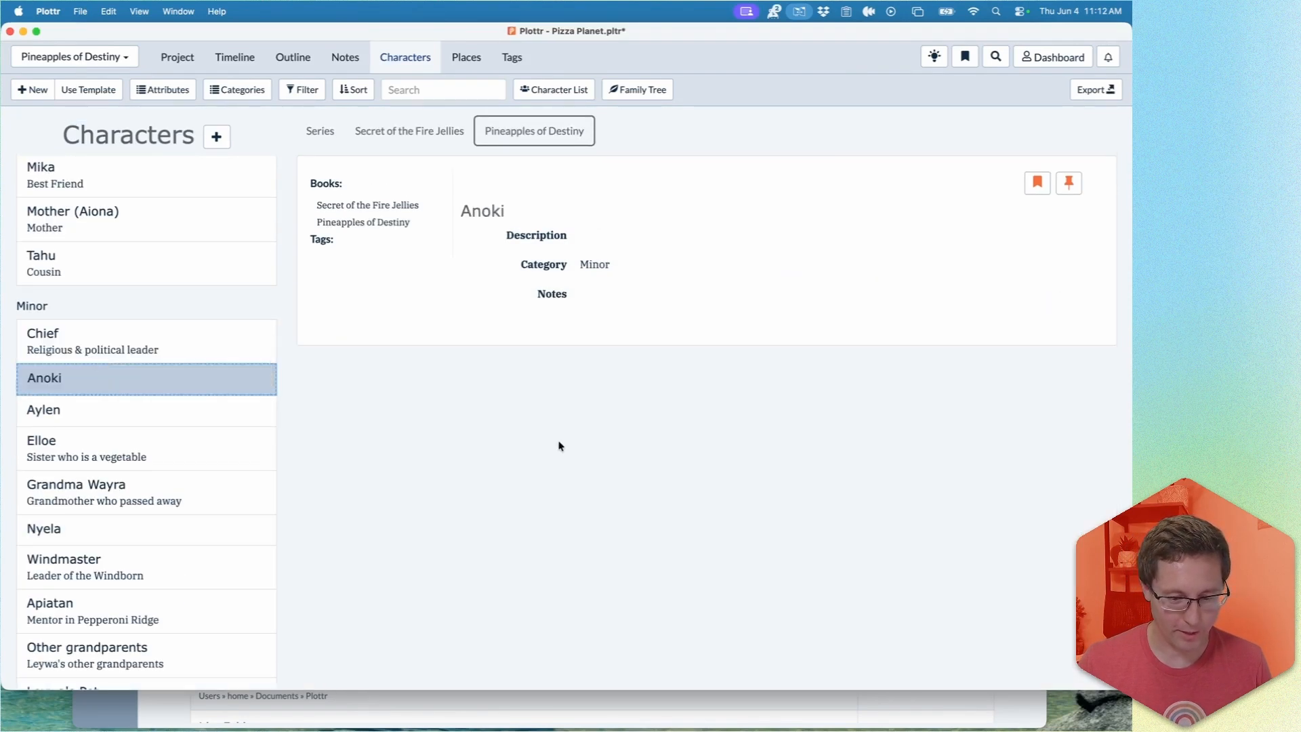
click(112, 410)
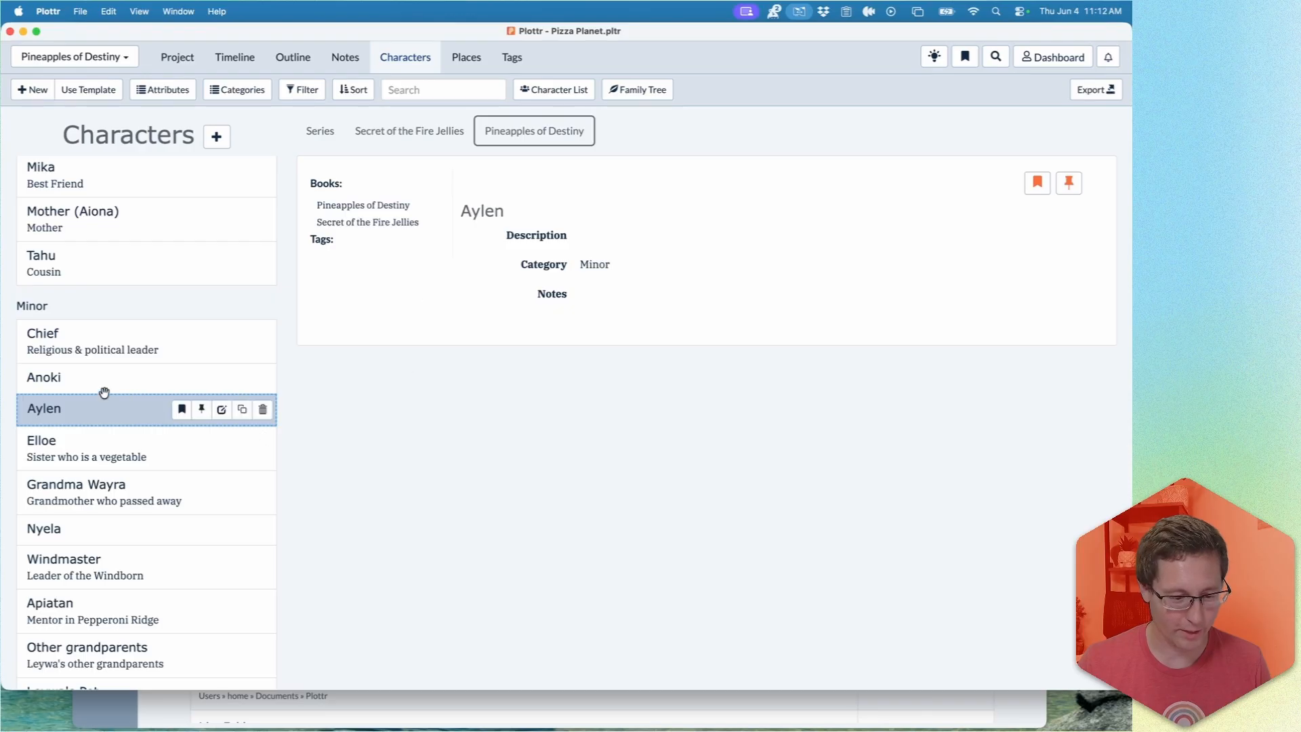
scroll(96, 389, down, 1)
click(82, 484)
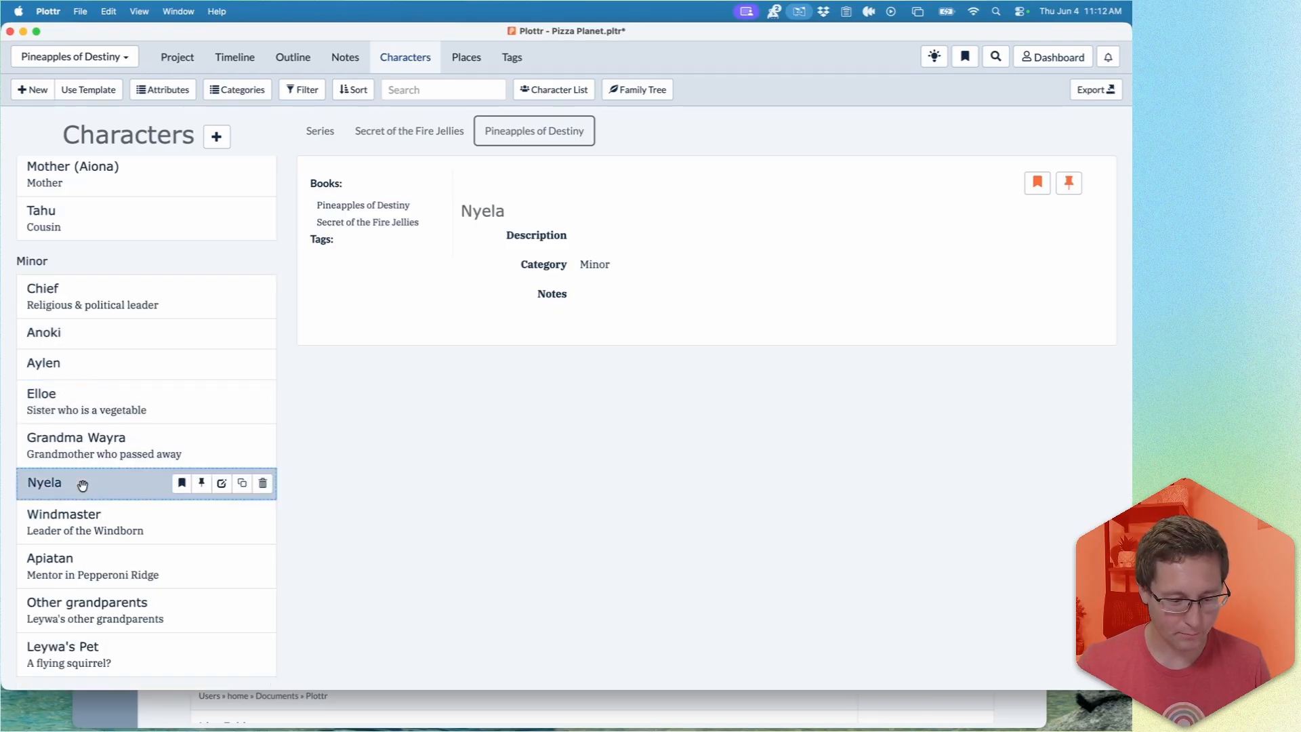
click(106, 408)
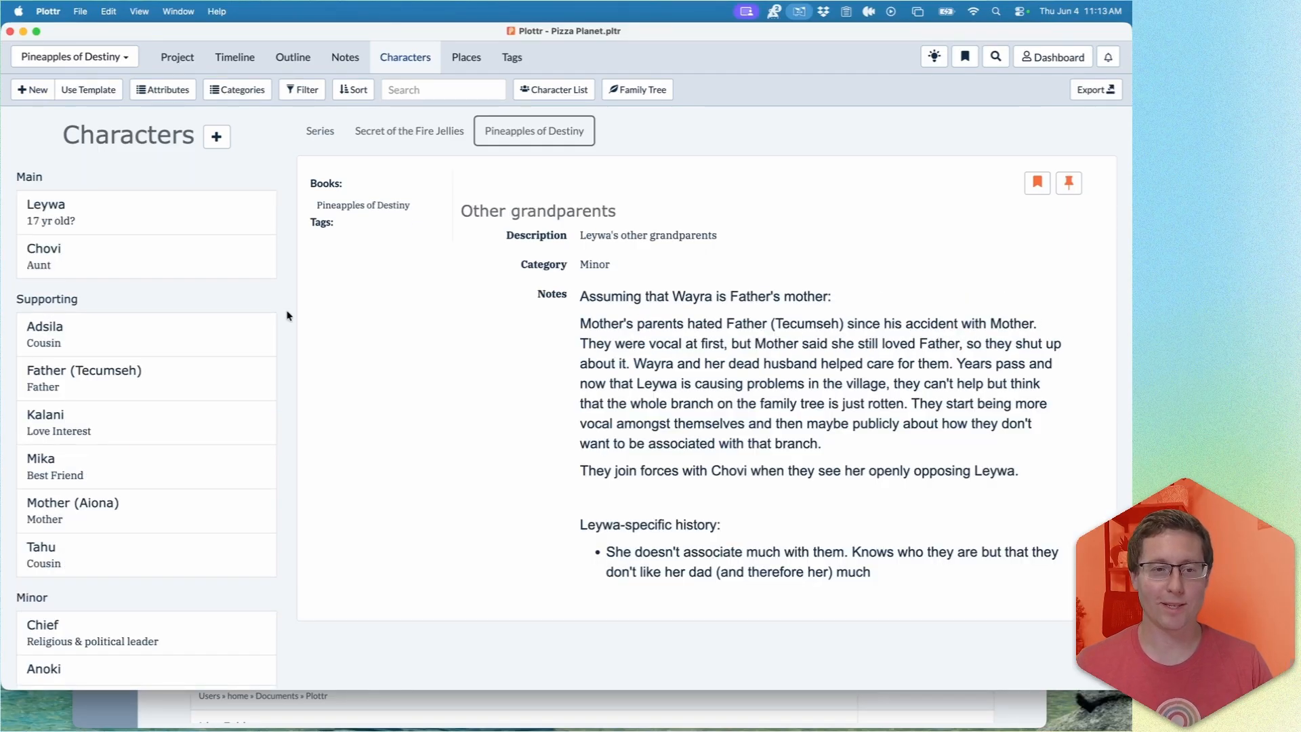
Step: Return to the Book 2 - Pre-writing timeline and view its final steps, from Shared History to Tips for Every Scene
click(235, 62)
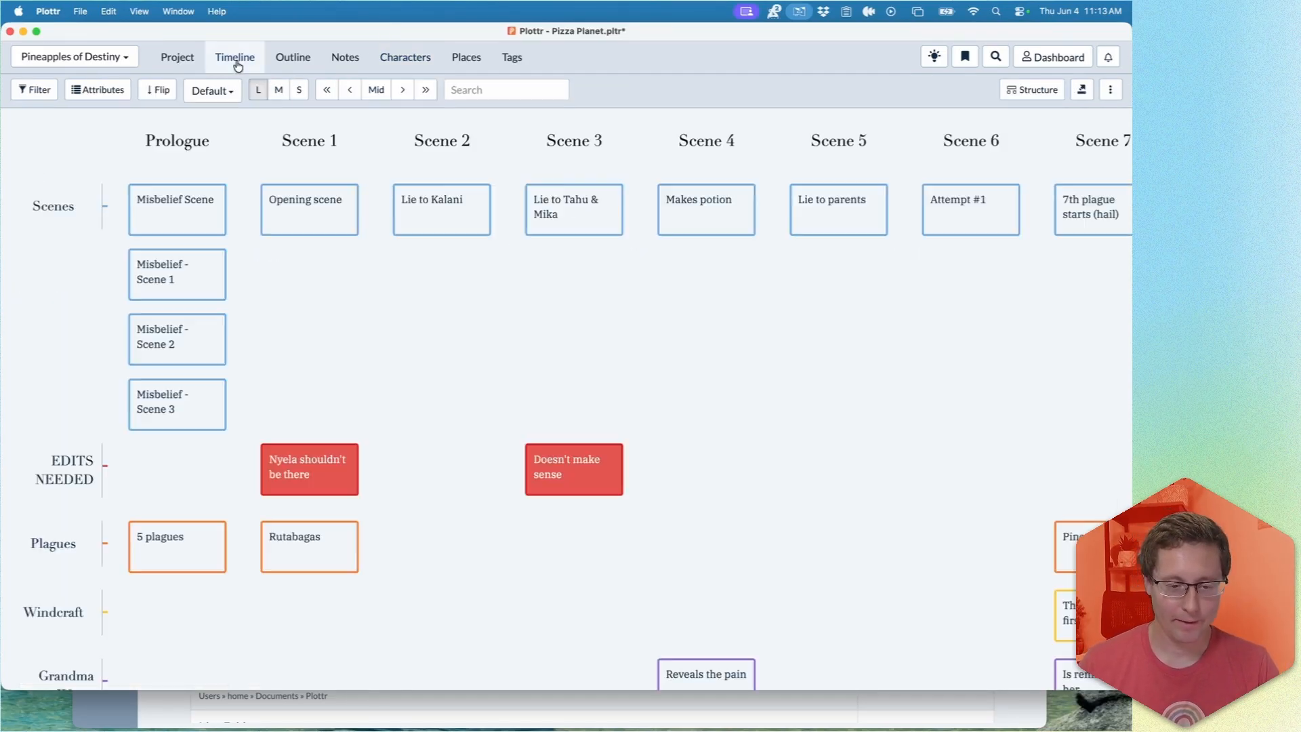
click(111, 61)
click(88, 143)
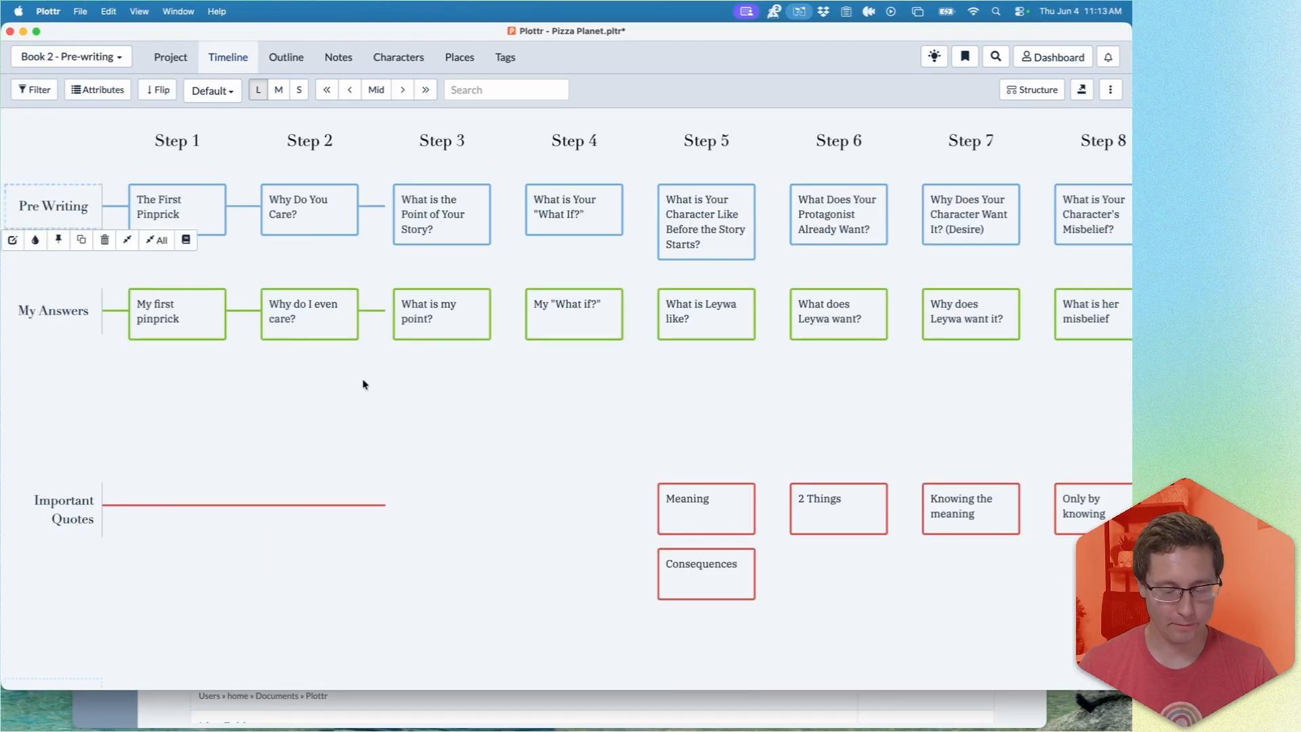
scroll(698, 414, right, 10)
scroll(698, 413, right, 20)
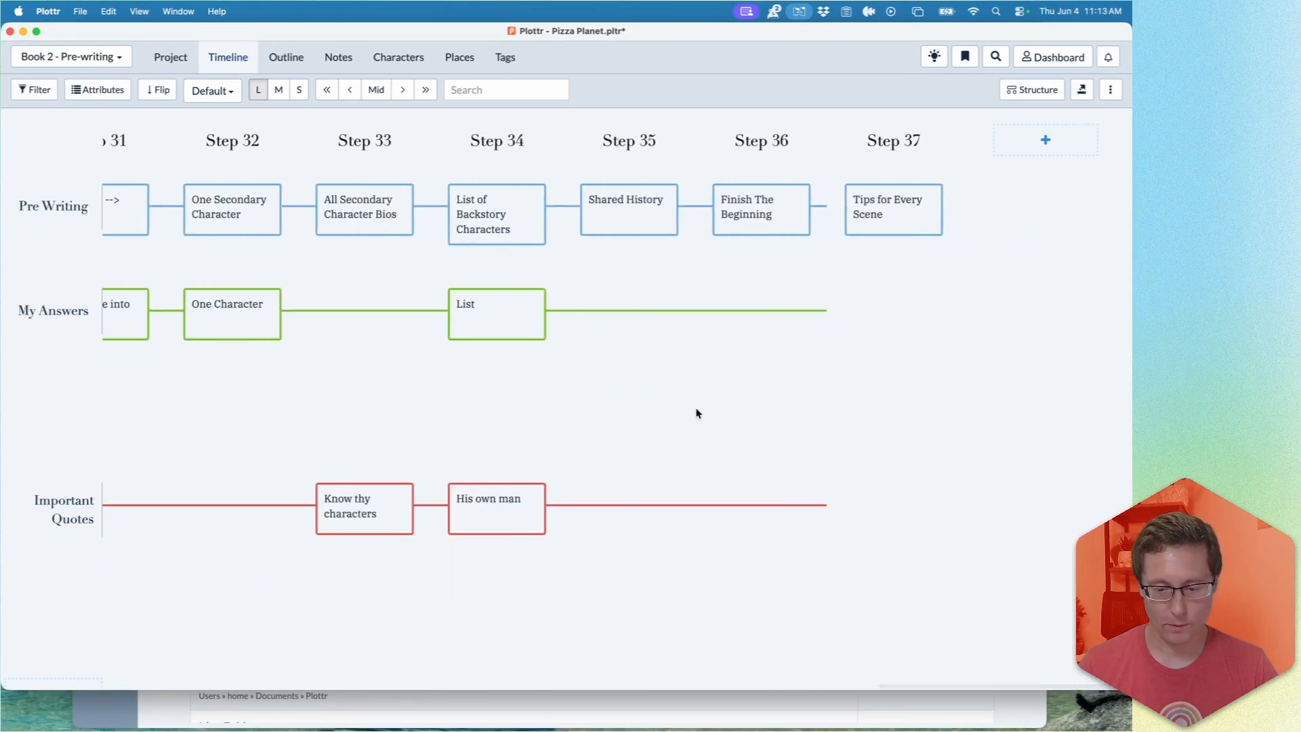
mouse_move(773, 303)
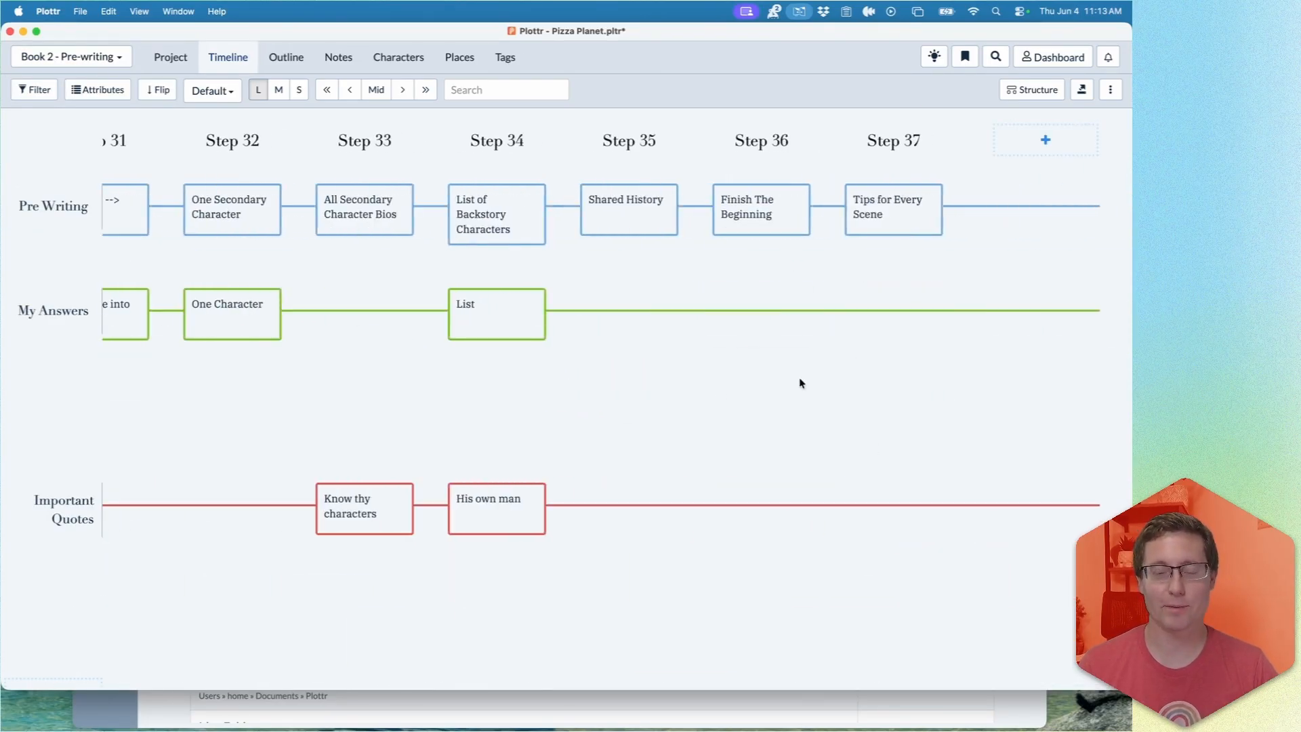